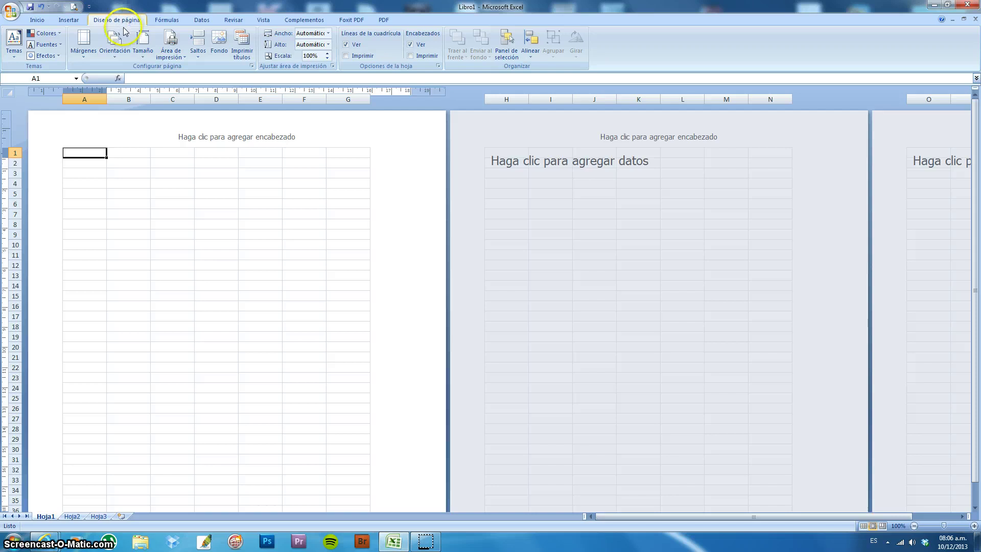
# Step: Set the sheet's paper size to Legal (21.59 cm x 35.56 cm) and its orientation to Horizontal
pyautogui.click(145, 57)
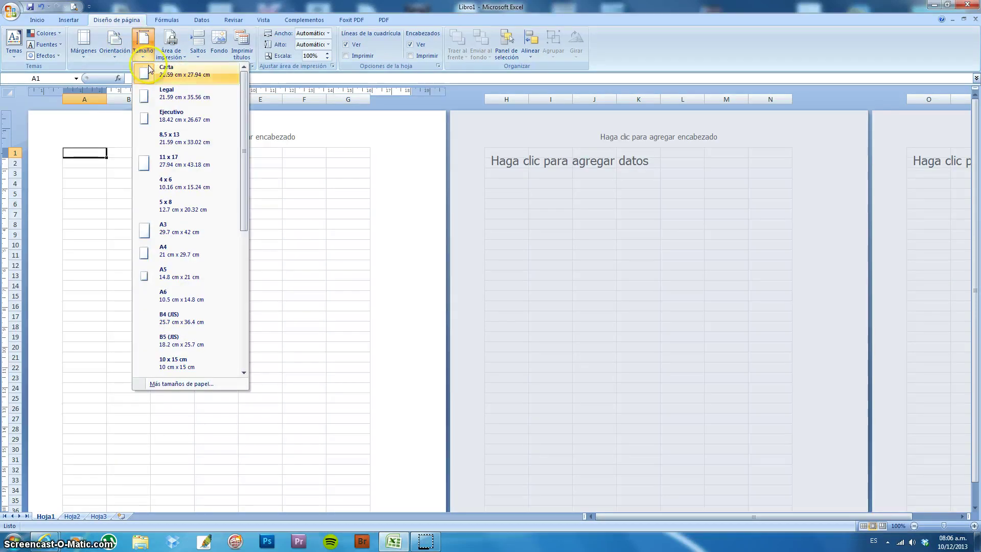
pyautogui.click(200, 103)
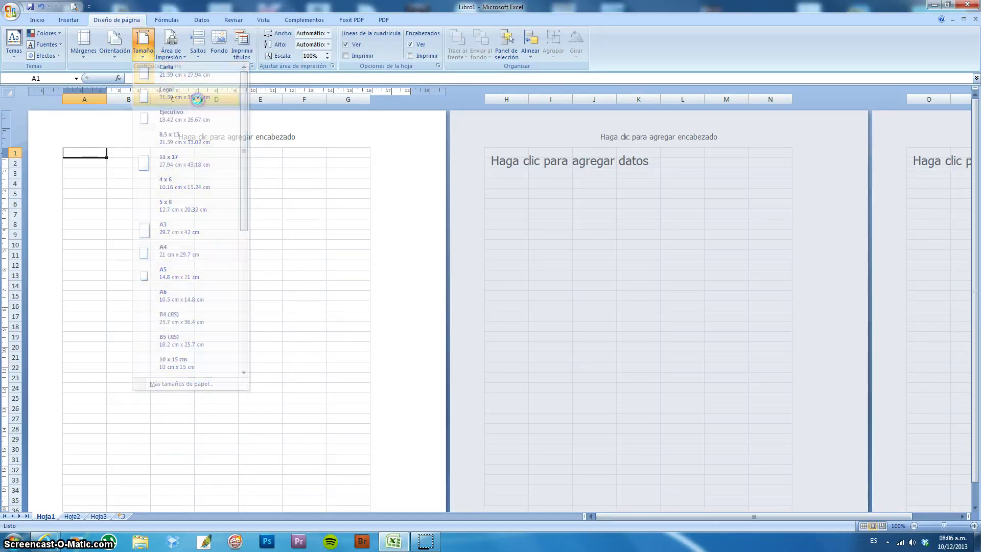
pyautogui.click(114, 56)
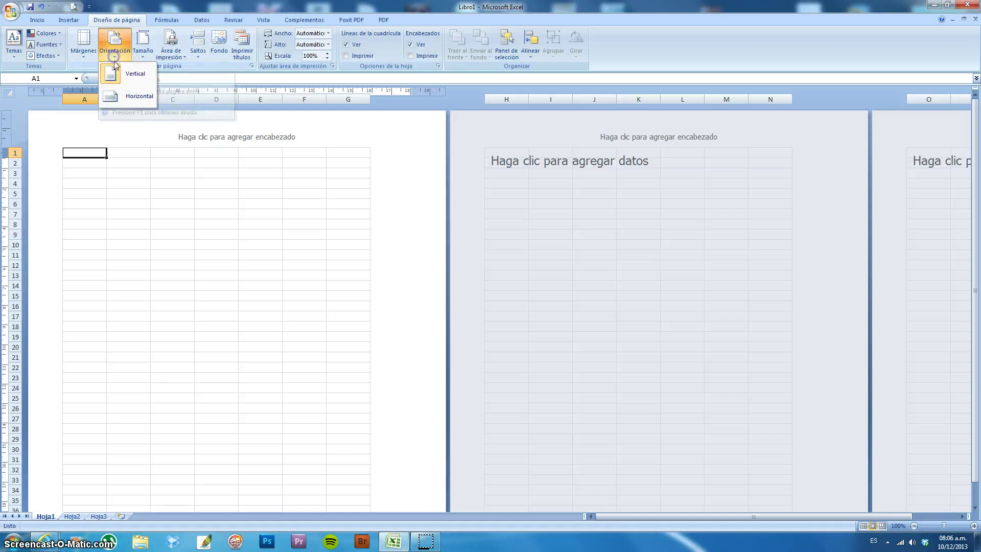
pyautogui.click(138, 97)
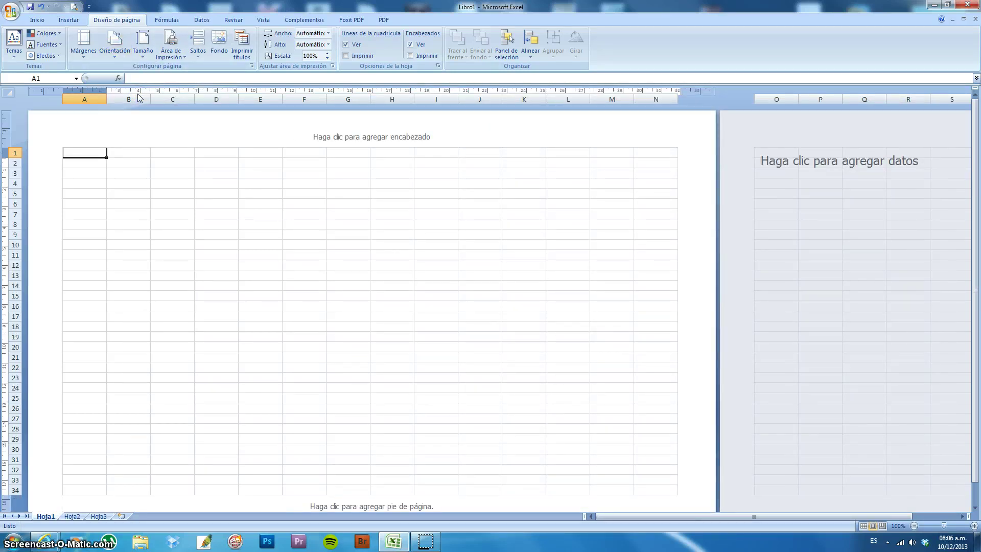
# Step: Add a page header whose centre section starts with the line Escuela Secundaria Técnica 2 "Francisco I. Madero"
pyautogui.click(67, 20)
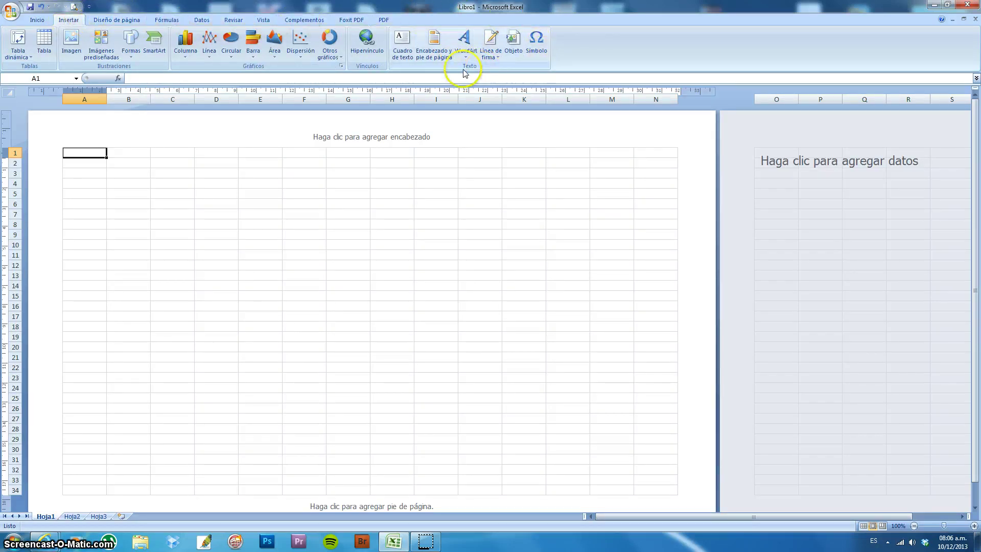
pyautogui.click(434, 56)
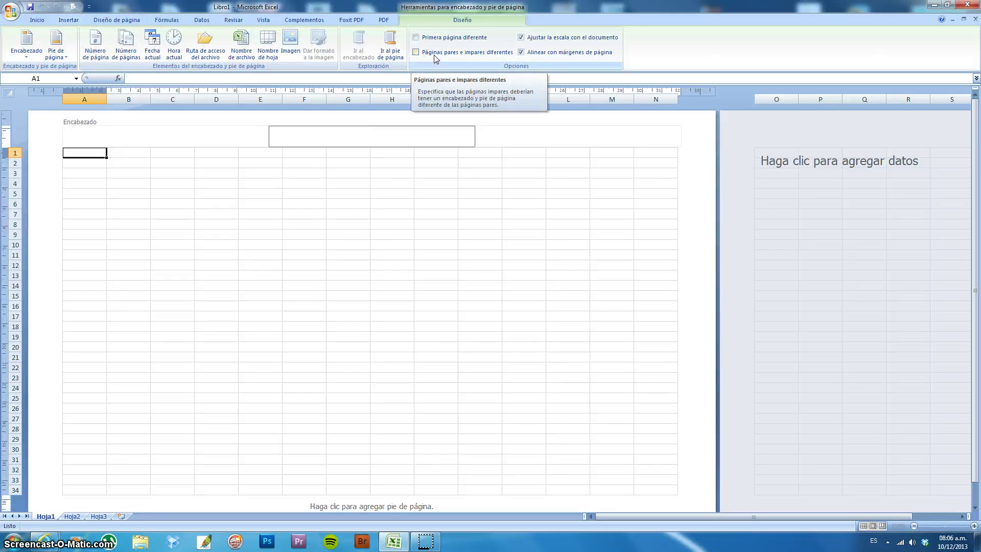
pyautogui.write('Escuel')
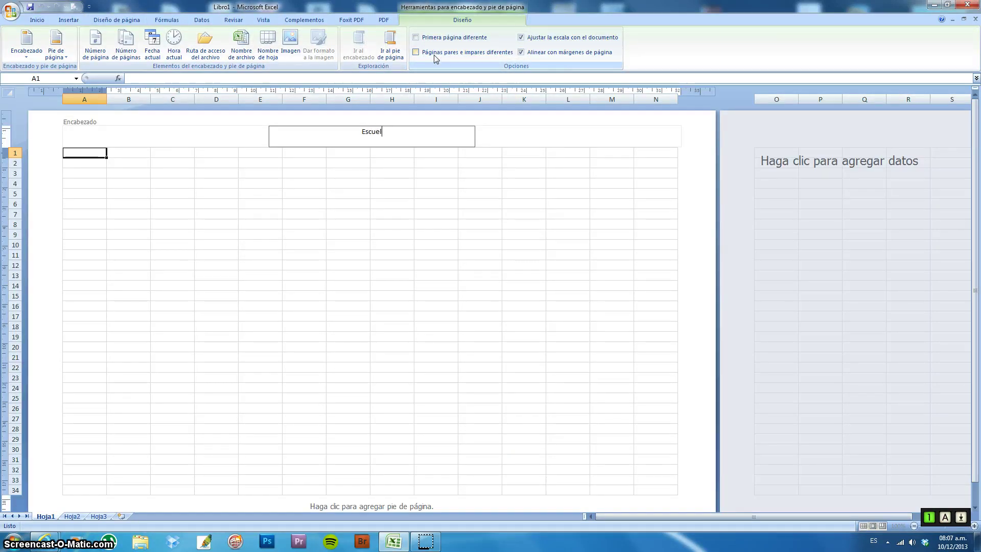
pyautogui.write('a Secundaria Técnica 2 "')
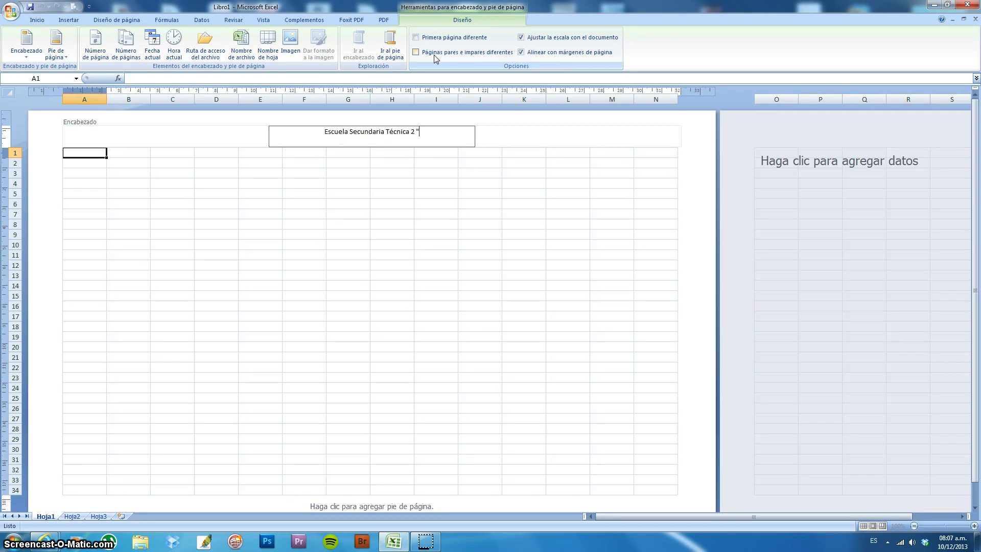
pyautogui.write('Francisco')
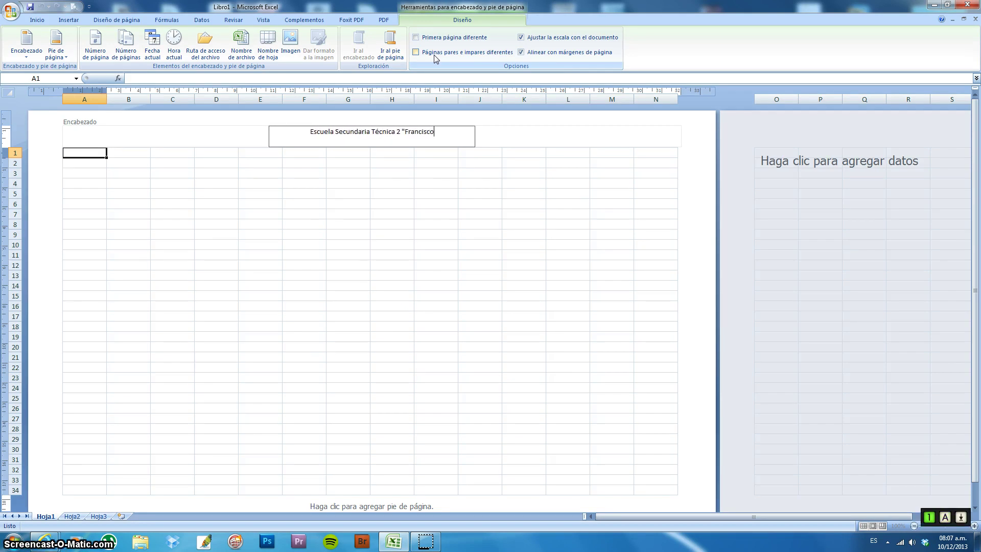
pyautogui.write(' I. M')
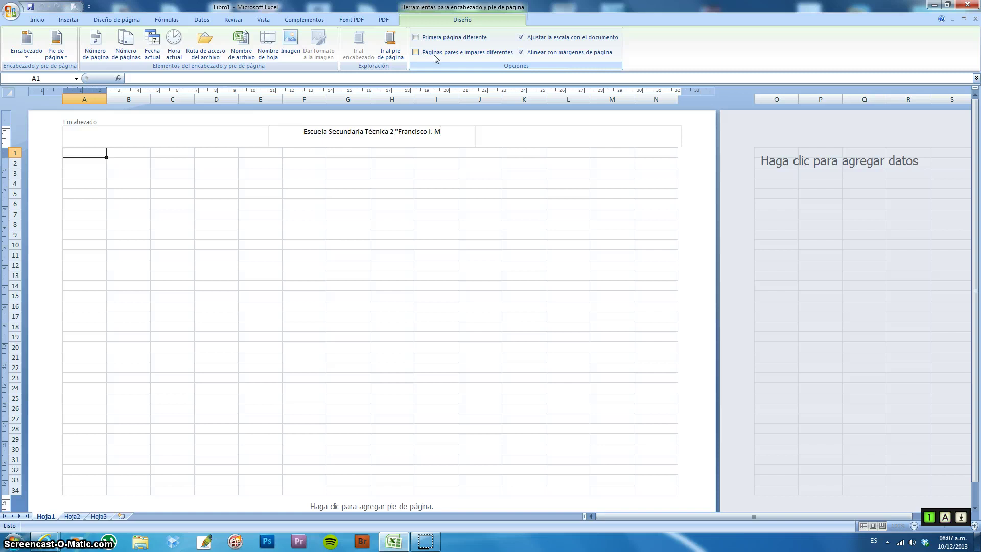
pyautogui.write('adero')
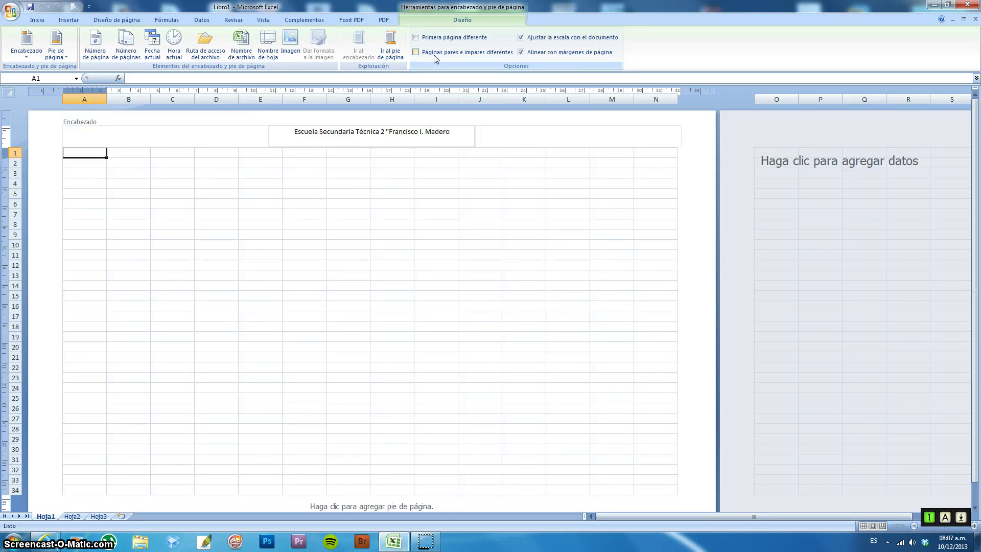
pyautogui.write('"')
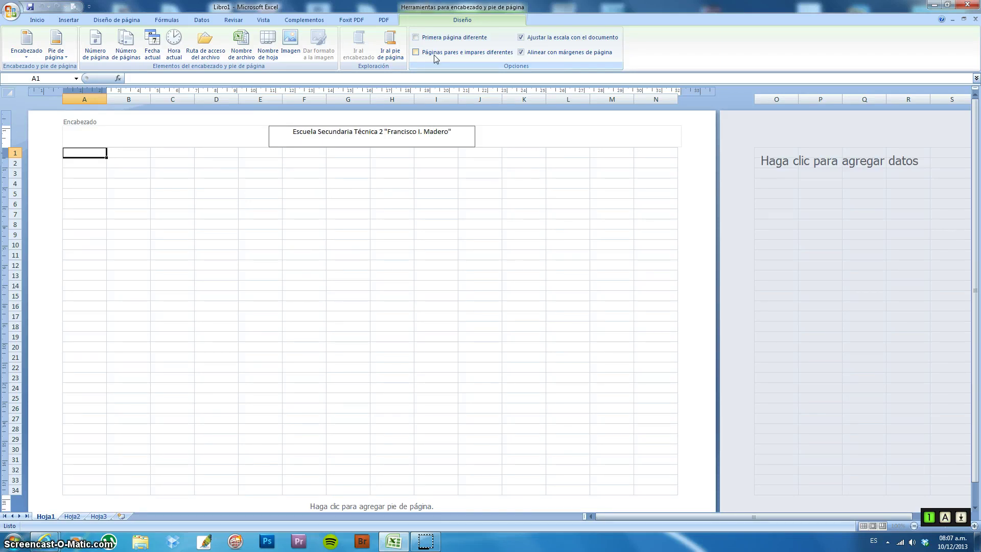
# Step: Add two more lines to the centre header: "Registro de calificaciones" and "Ciclo Escolar 2013 - 2014"
pyautogui.press('Return')
pyautogui.write('R')
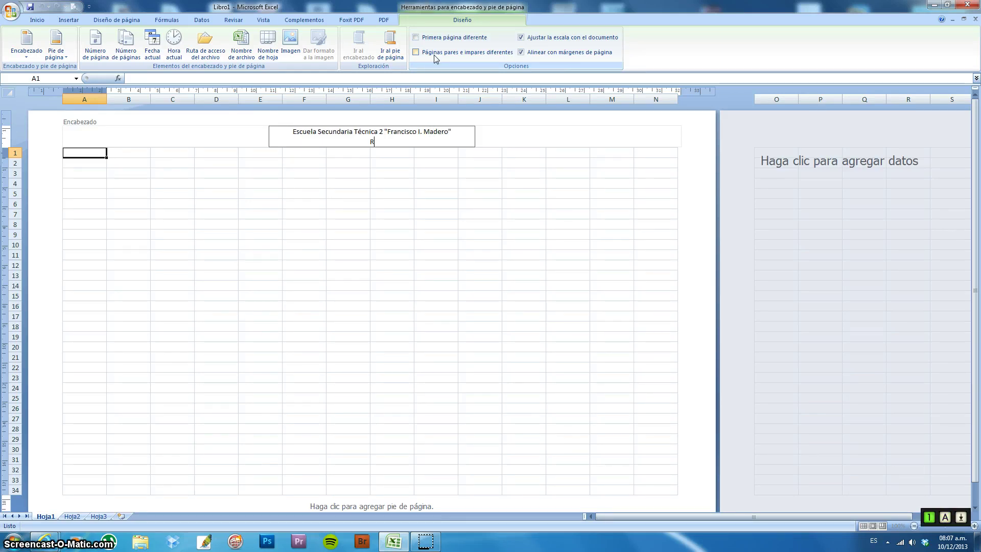
pyautogui.write('egistro d')
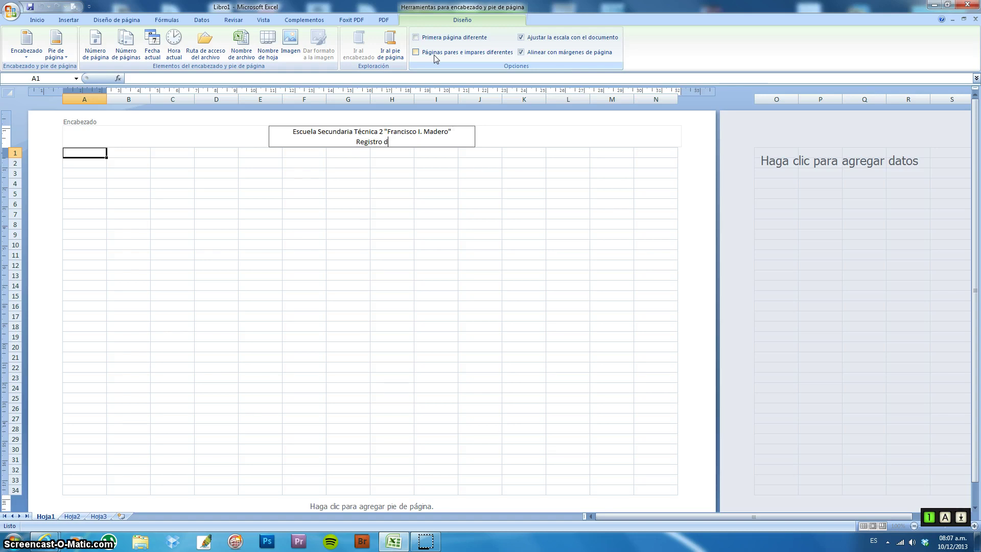
pyautogui.write('e ca')
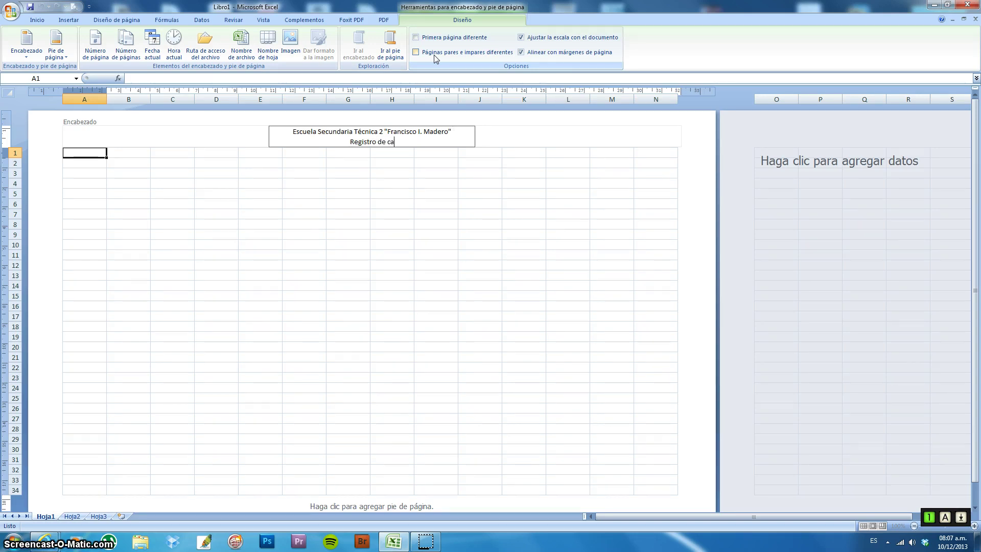
pyautogui.write('lificaciones')
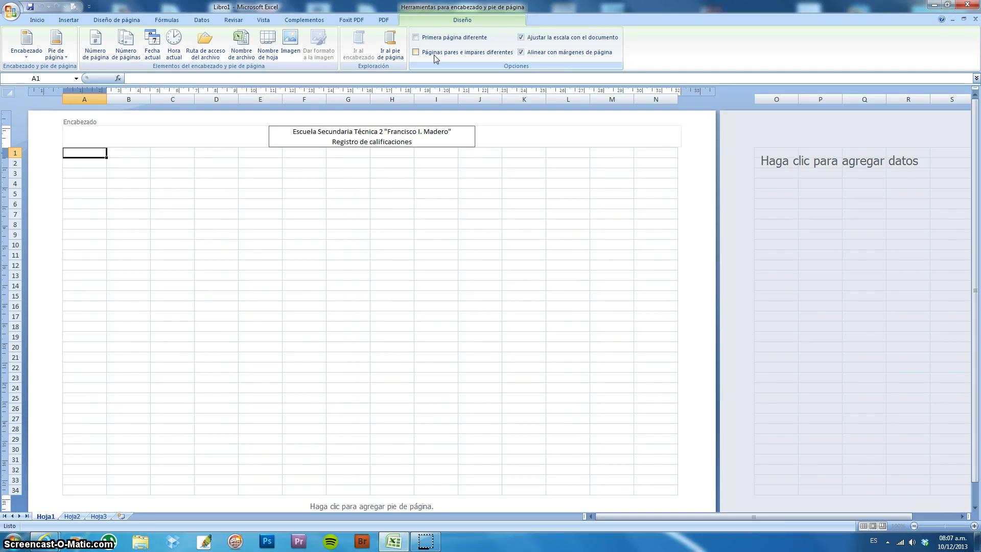
pyautogui.press('Return')
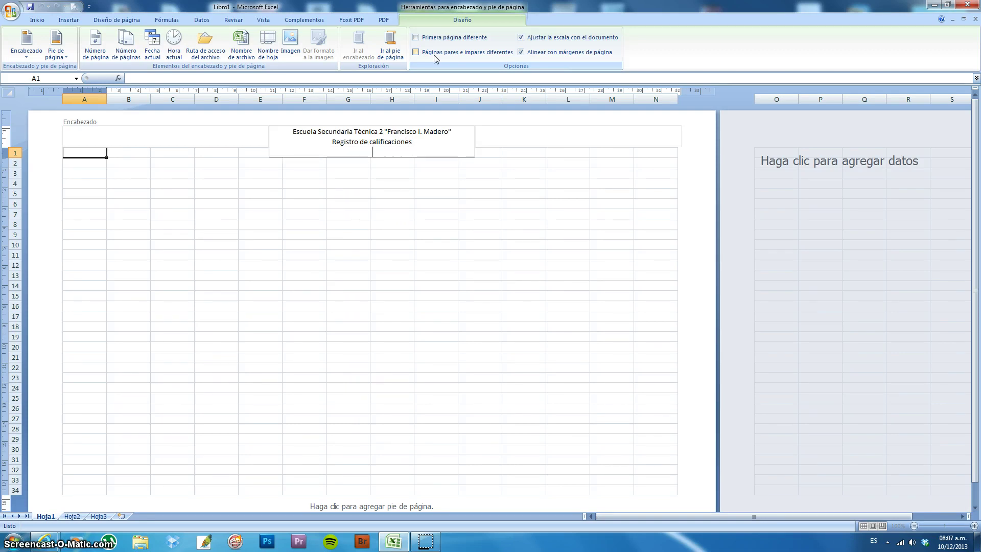
pyautogui.write('Ciclo')
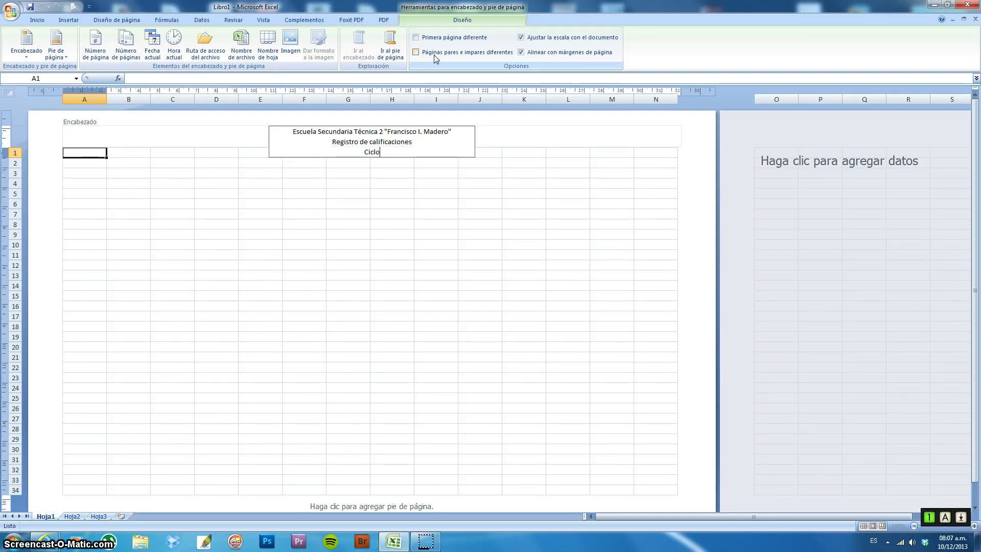
pyautogui.write(' Escolar 2013 -')
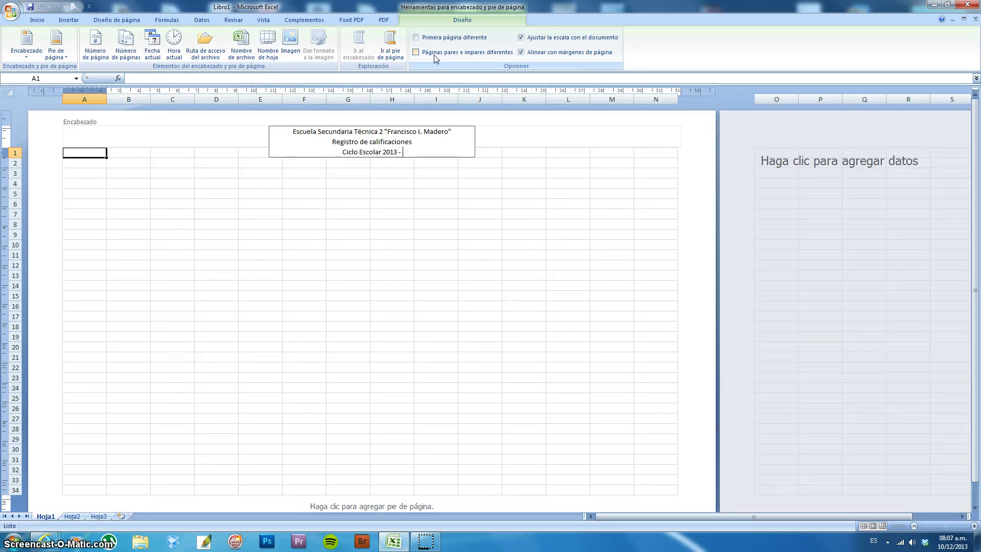
pyautogui.write(' 2014')
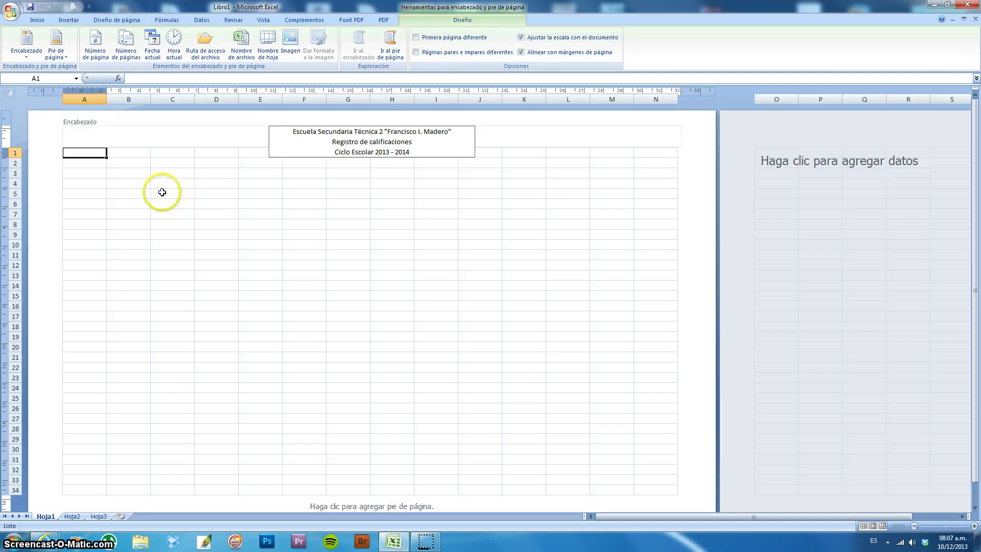
# Step: Enter the labels Bimestre in cell A3 and Grado in cell A4
pyautogui.click(87, 175)
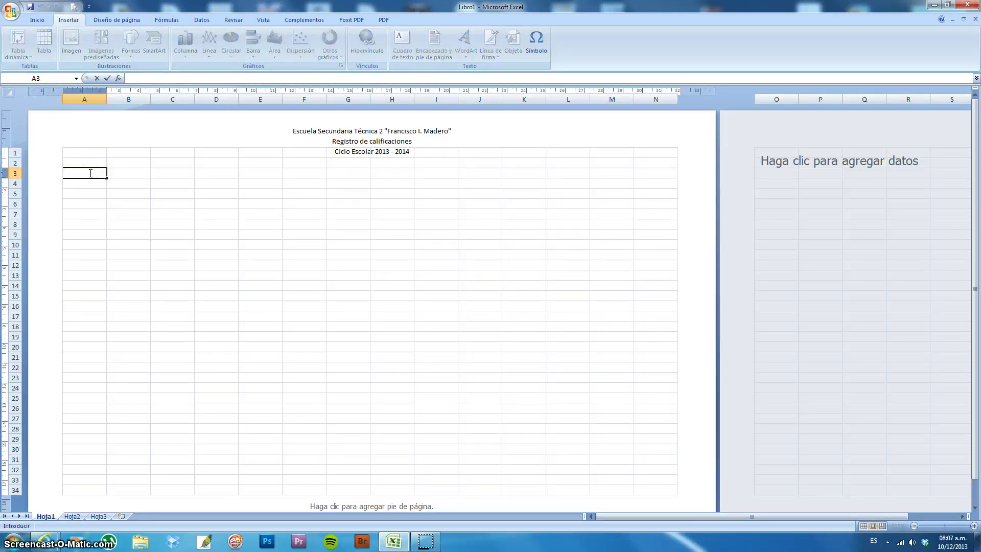
pyautogui.write('Bimestre')
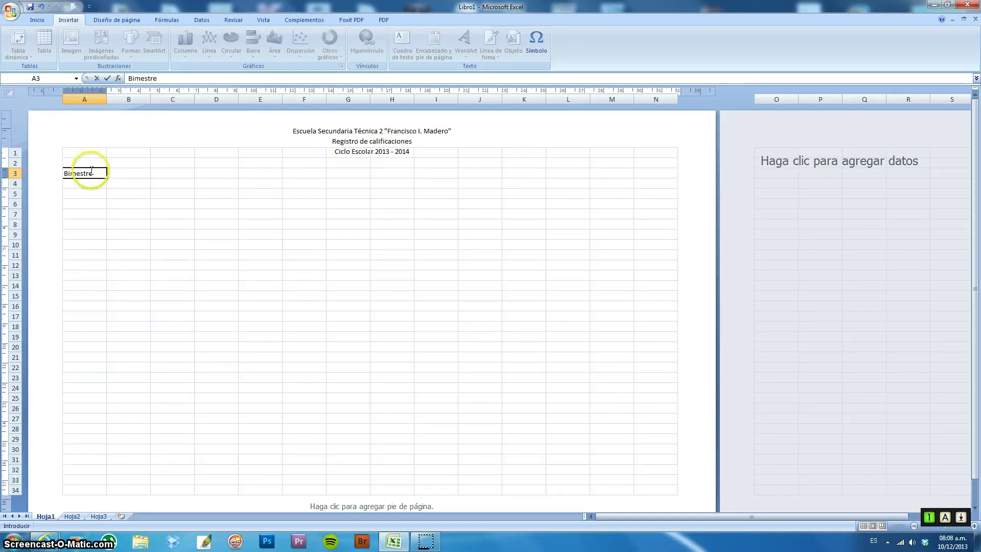
pyautogui.click(90, 187)
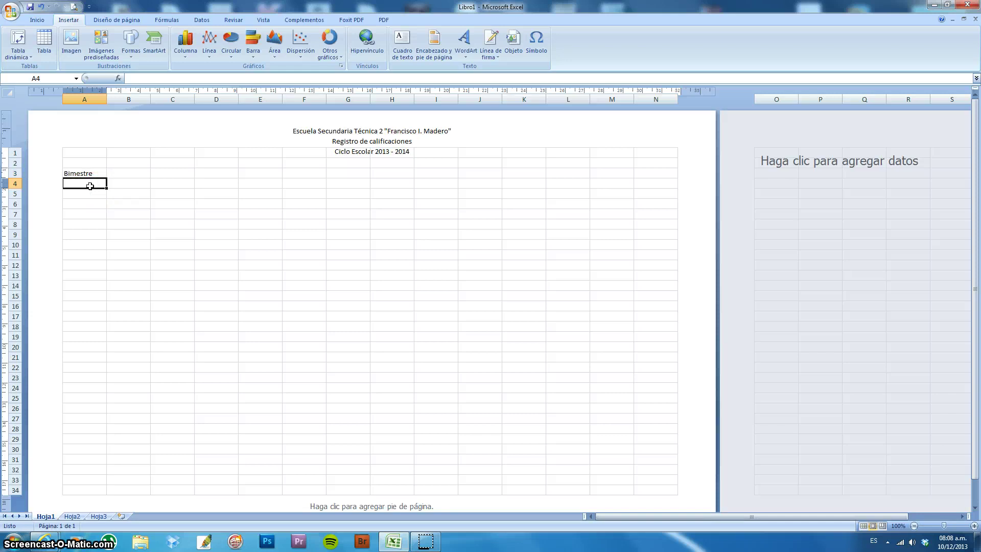
pyautogui.write('Gra')
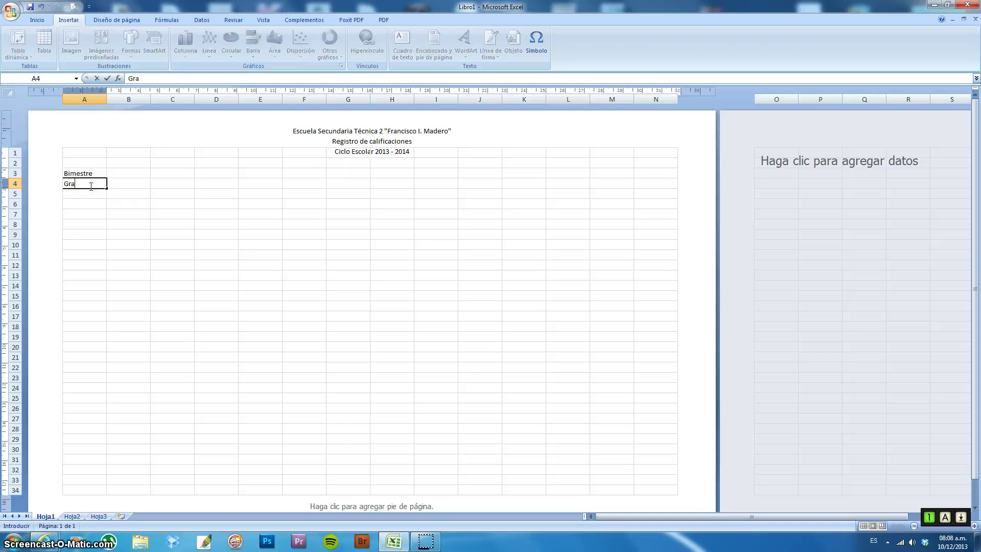
pyautogui.write('do')
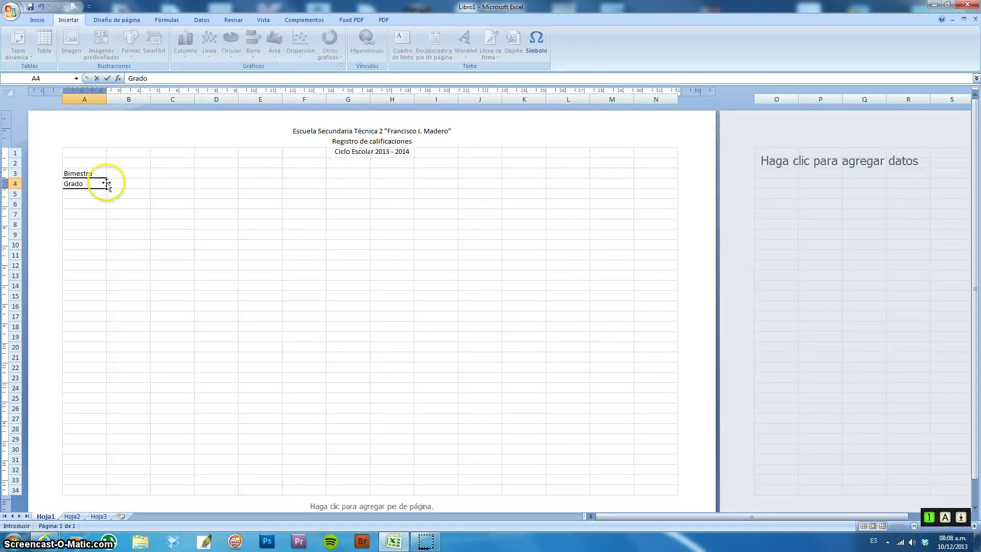
# Step: Fill in Tercero for Bimestre in cell B3 and Primero for Grado in cell B4
pyautogui.click(118, 174)
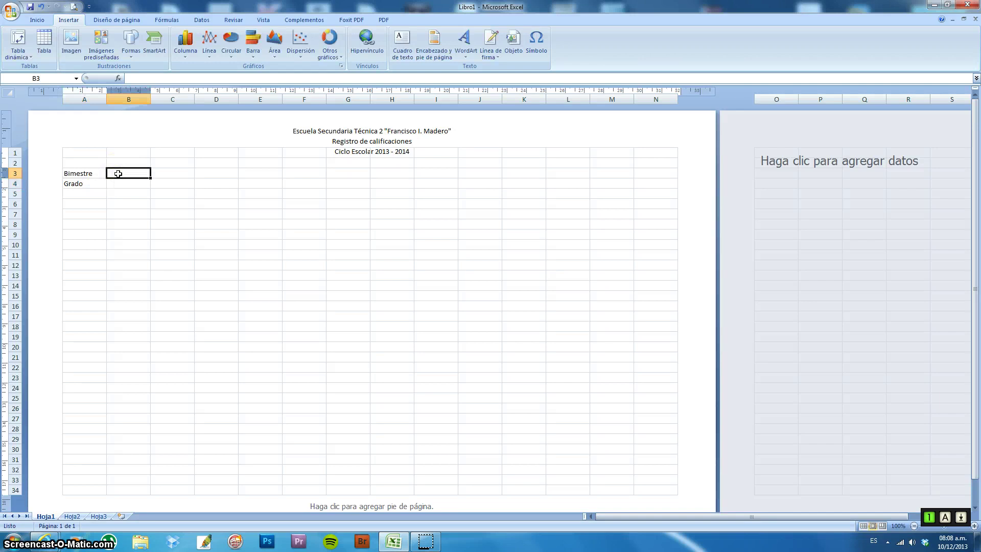
pyautogui.write('T')
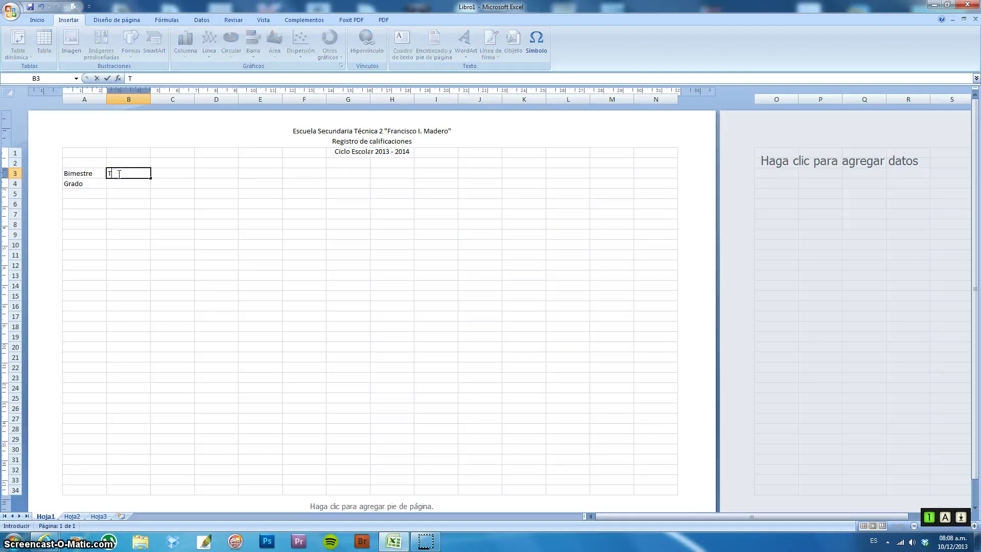
pyautogui.write('ercero')
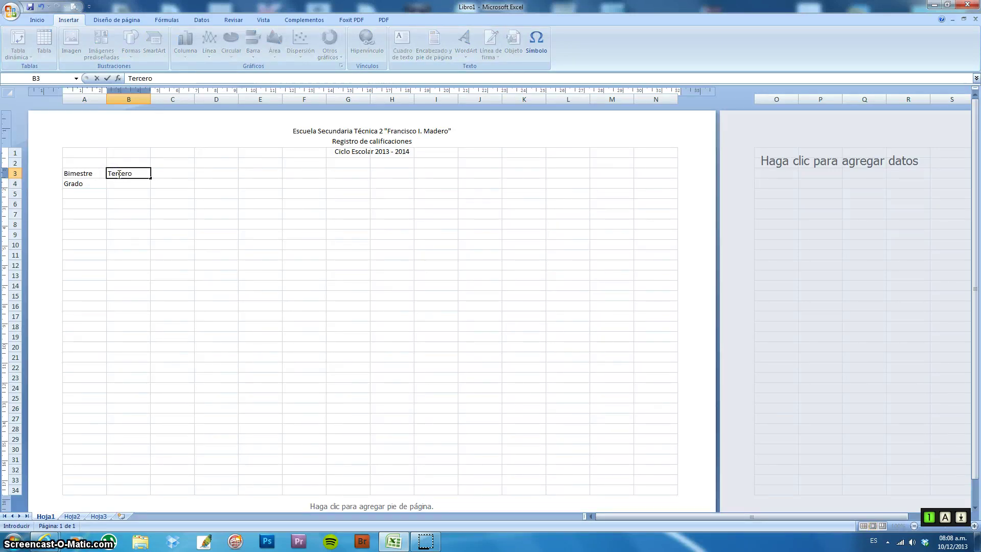
pyautogui.click(119, 185)
pyautogui.write('Primero')
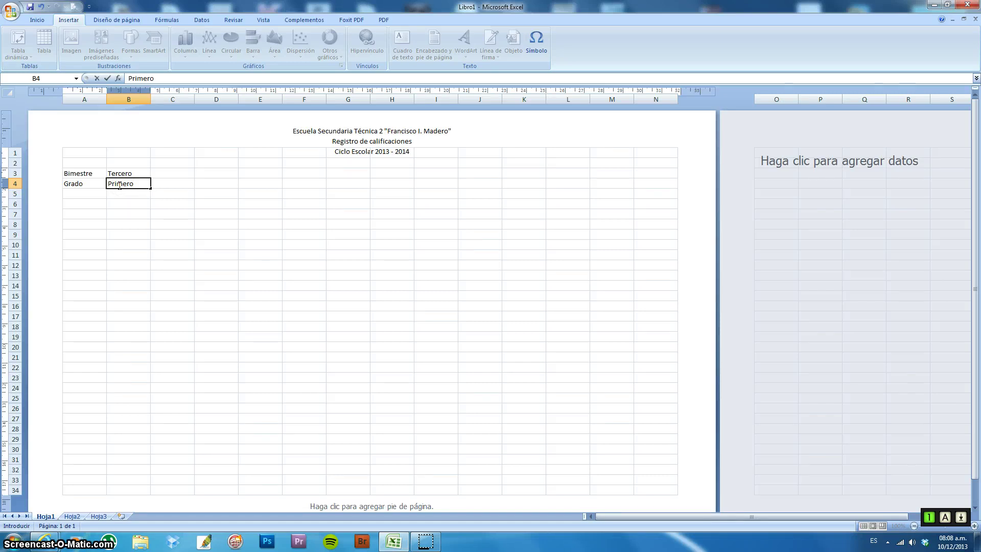
# Step: Enter the labels Turno in cell D3 and Grupo in cell D4
pyautogui.click(204, 175)
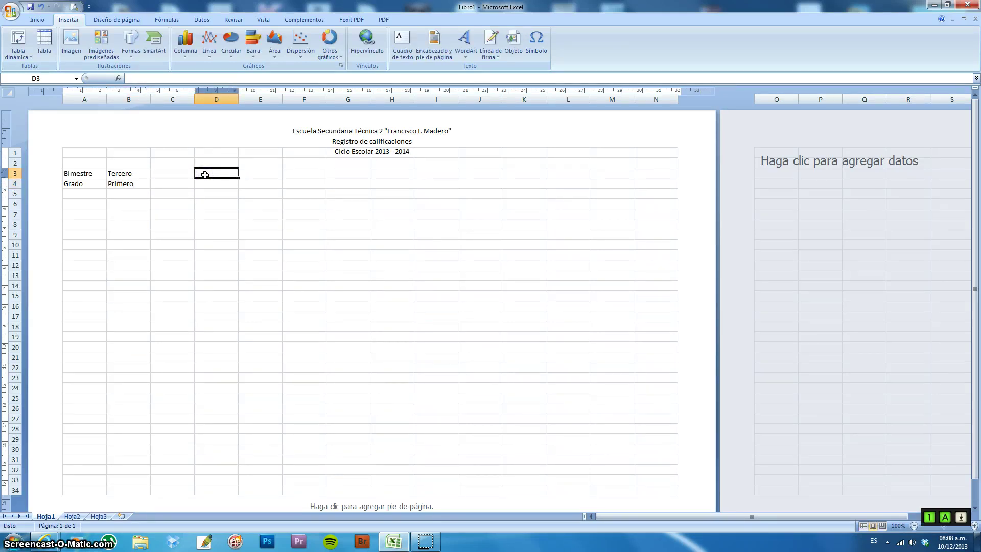
pyautogui.write('Turno')
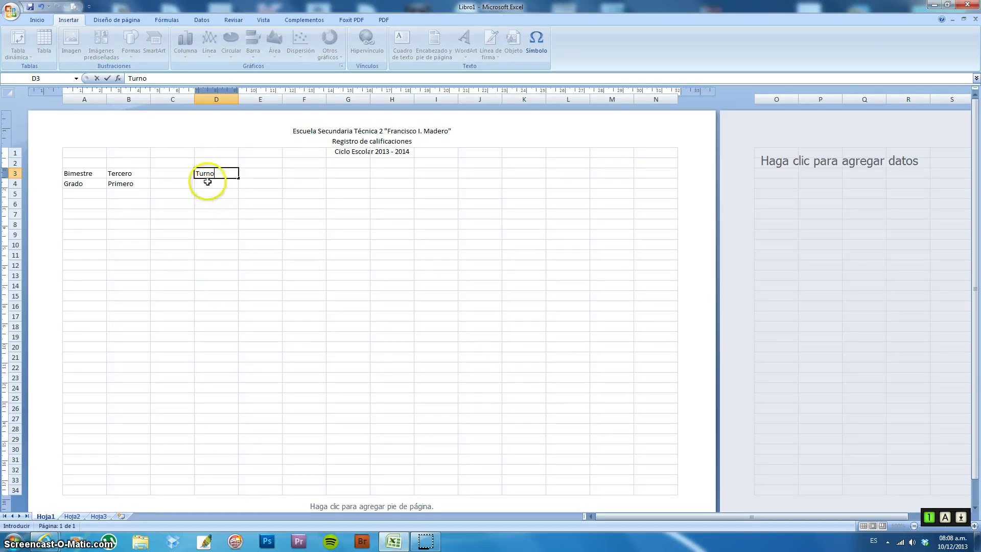
pyautogui.click(208, 182)
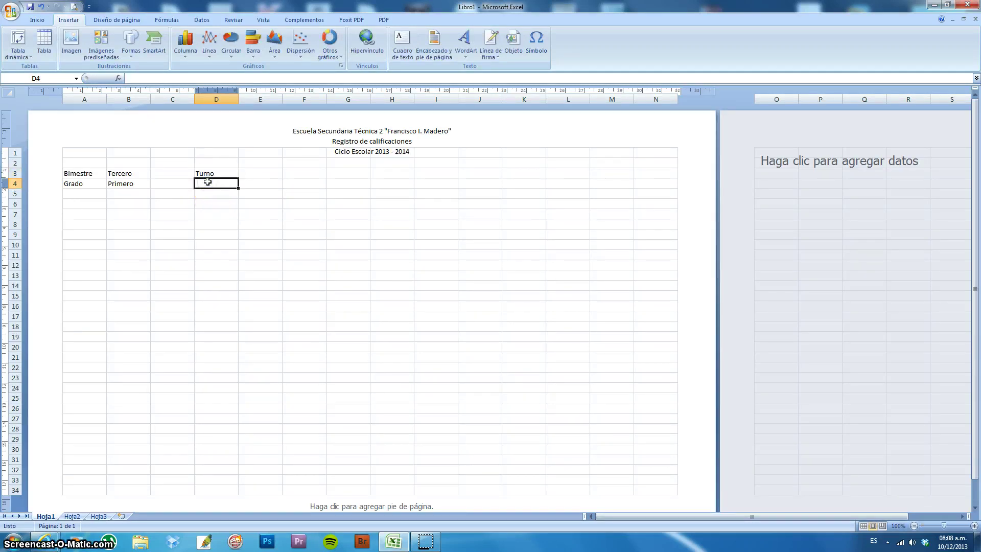
pyautogui.write('Grupo')
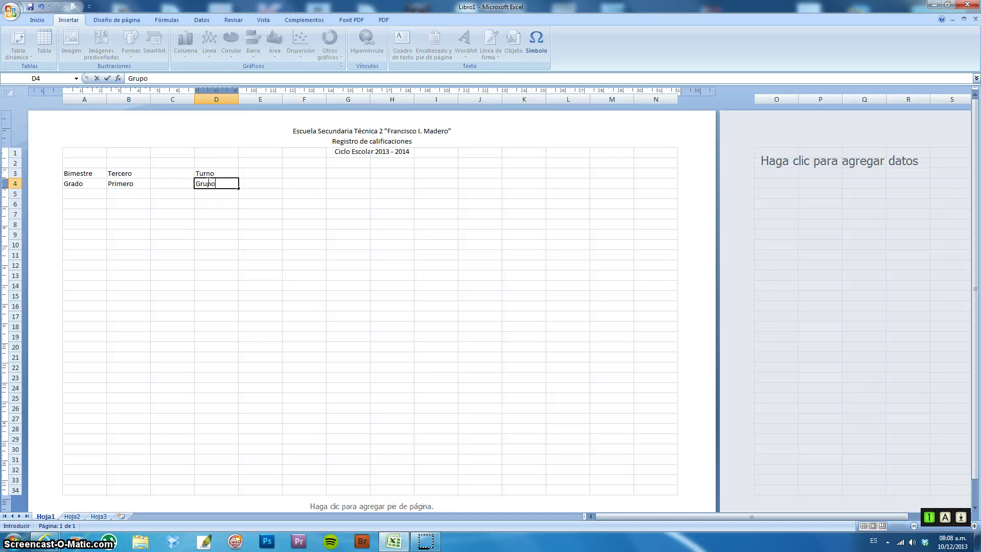
# Step: Fill in Vespertino for Turno in cell E3 and A for Grupo in cell E4
pyautogui.click(260, 175)
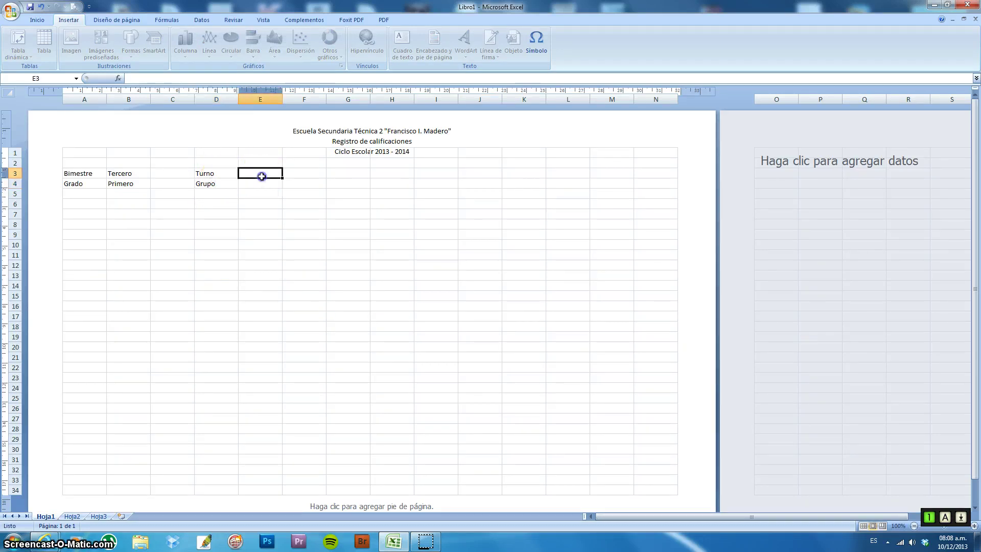
pyautogui.write('V')
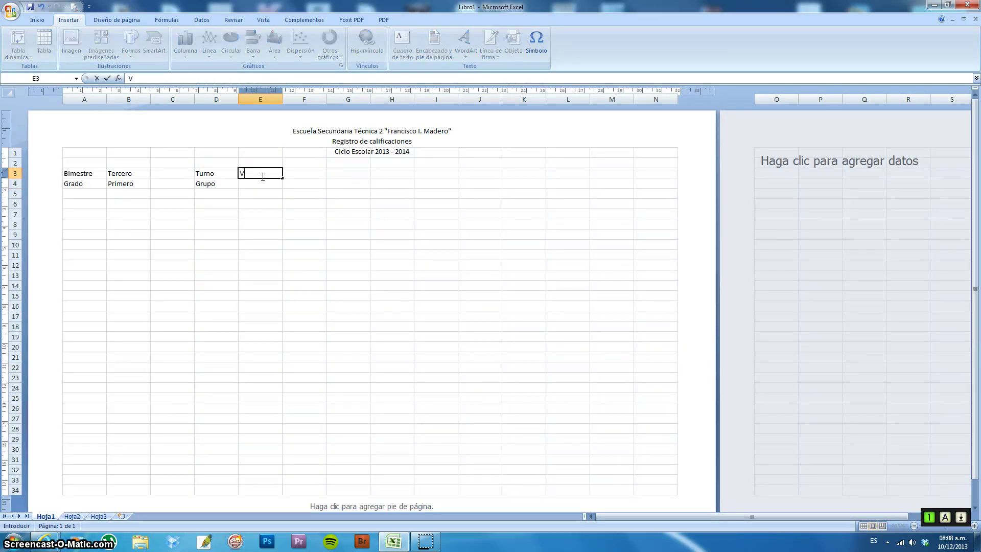
pyautogui.write('espertino')
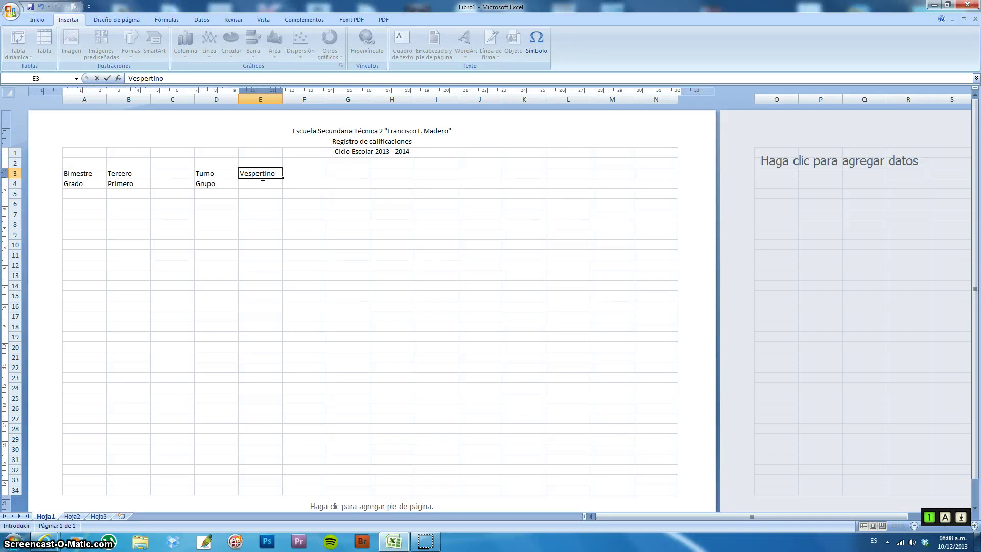
pyautogui.click(260, 185)
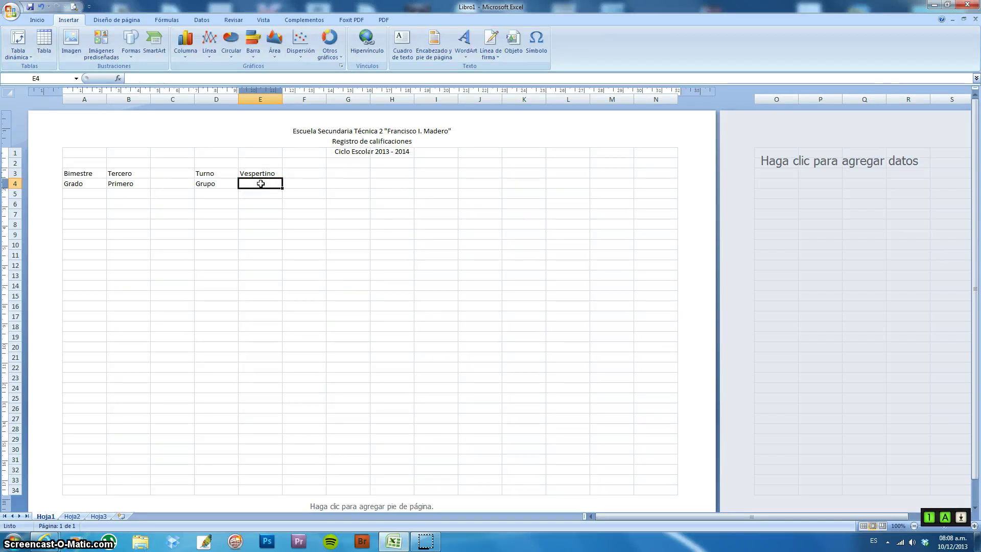
pyautogui.write('A')
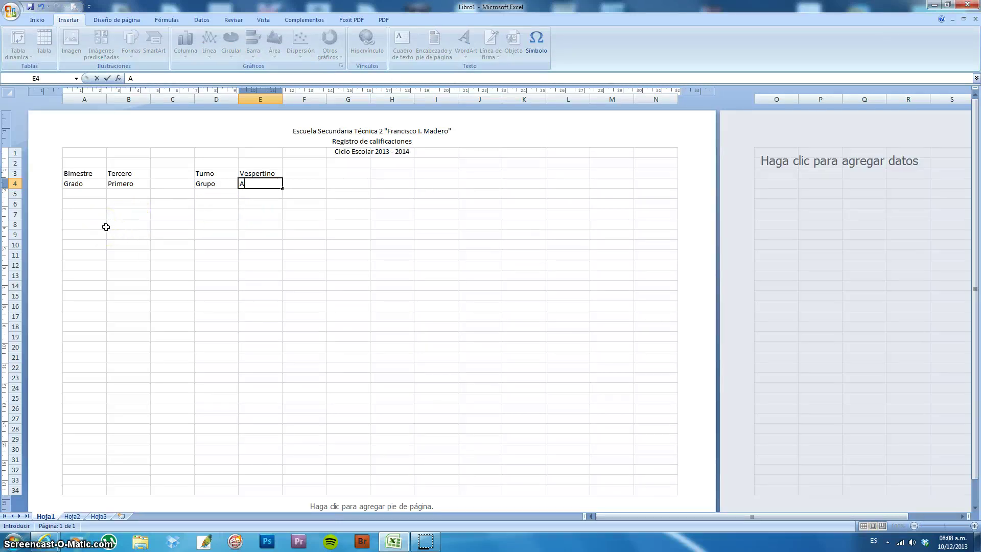
# Step: Merge and center the cell range B6:D7
pyautogui.click(129, 205)
pyautogui.click(38, 78)
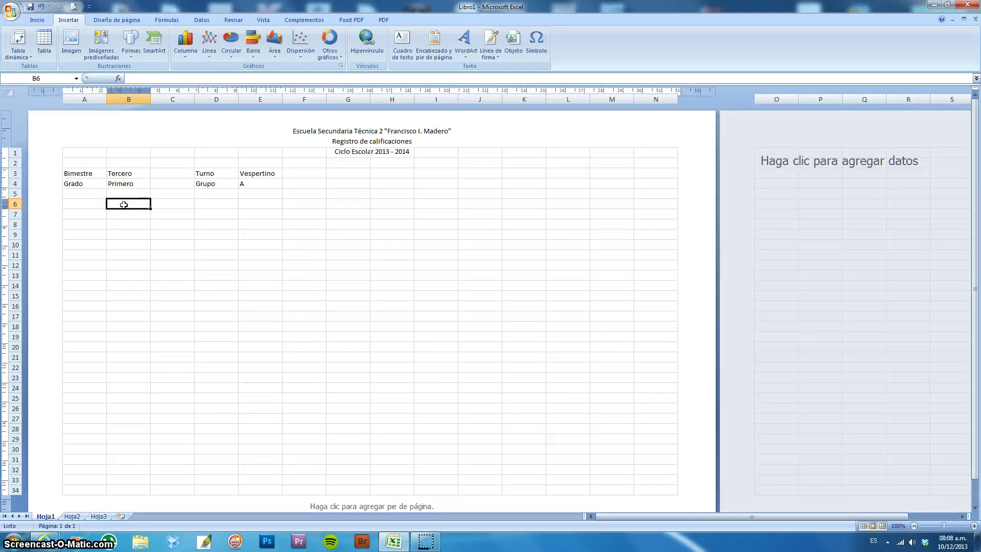
pyautogui.moveTo(124, 204); pyautogui.dragTo(205, 213)
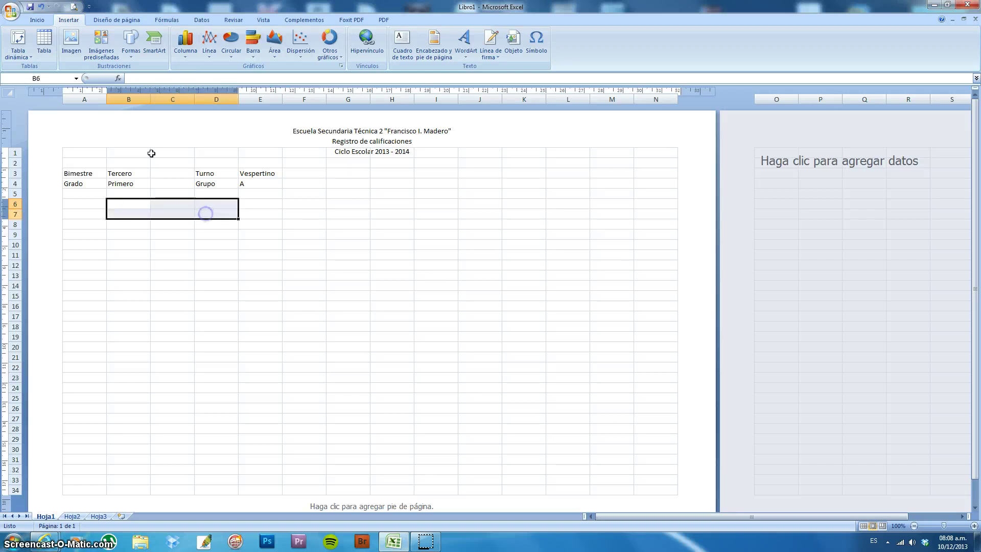
pyautogui.click(36, 19)
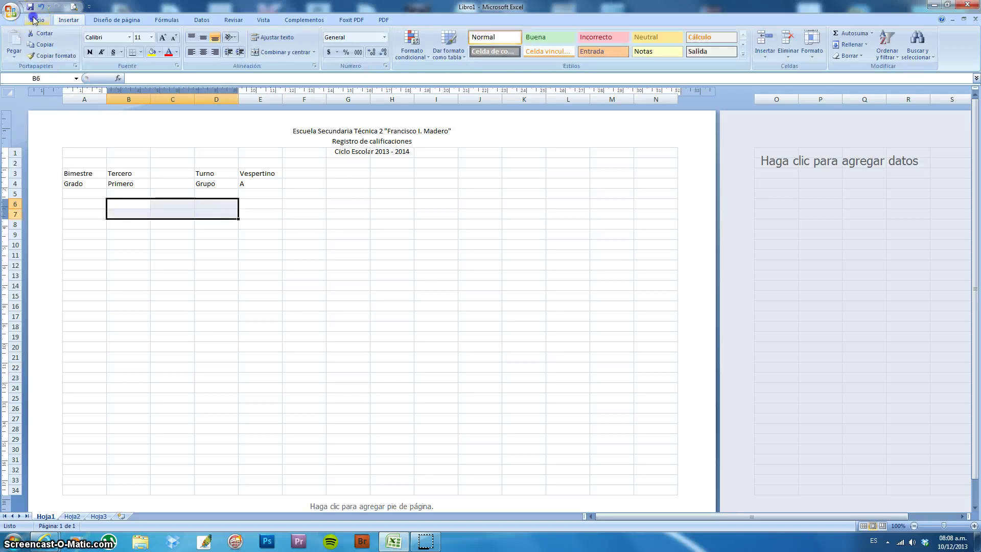
pyautogui.click(277, 53)
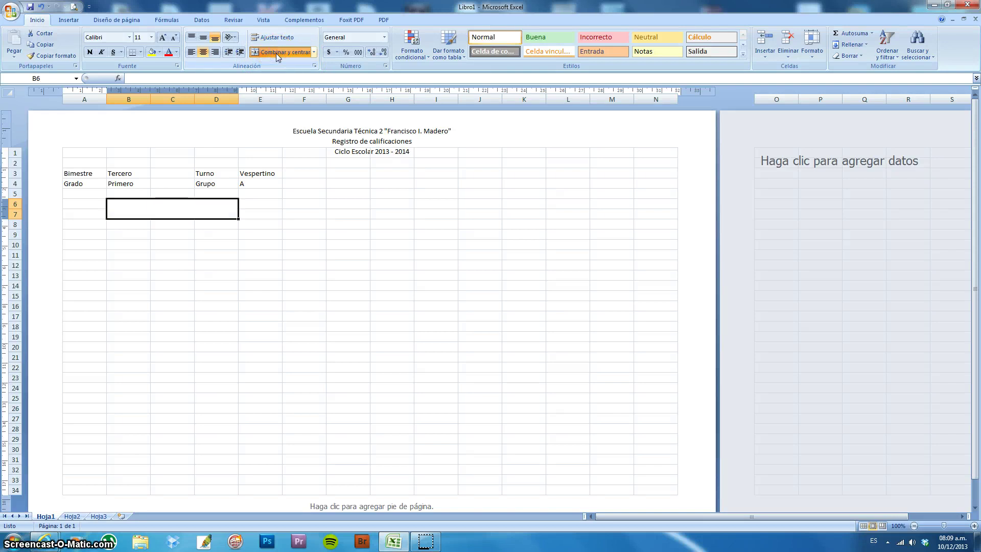
# Step: Enter the heading "Nombre del alumno" in the merged cell B6:D7
pyautogui.press('capslock')
pyautogui.write('nO')
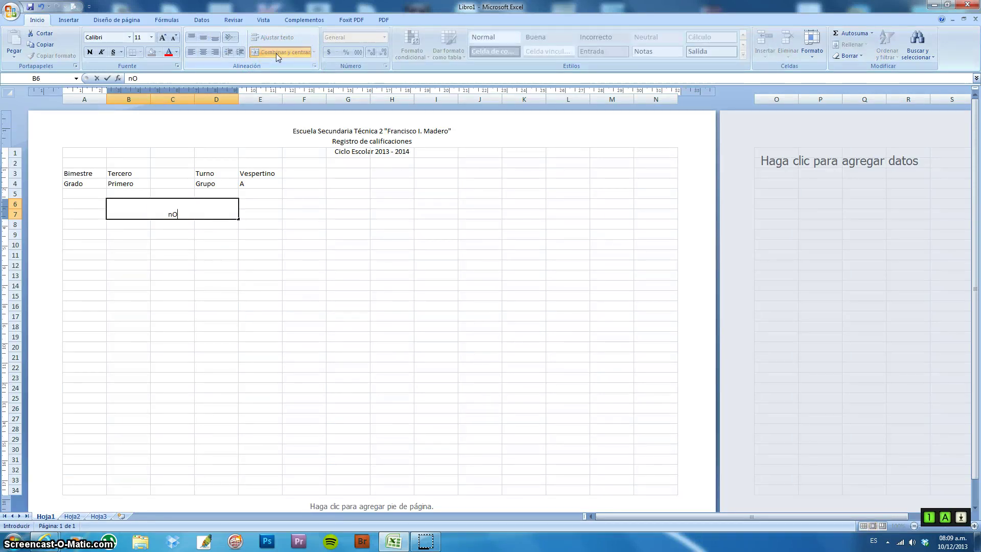
pyautogui.press('BackSpace')
pyautogui.press('BackSpace')
pyautogui.write('N')
pyautogui.press('capslock')
pyautogui.write('omb')
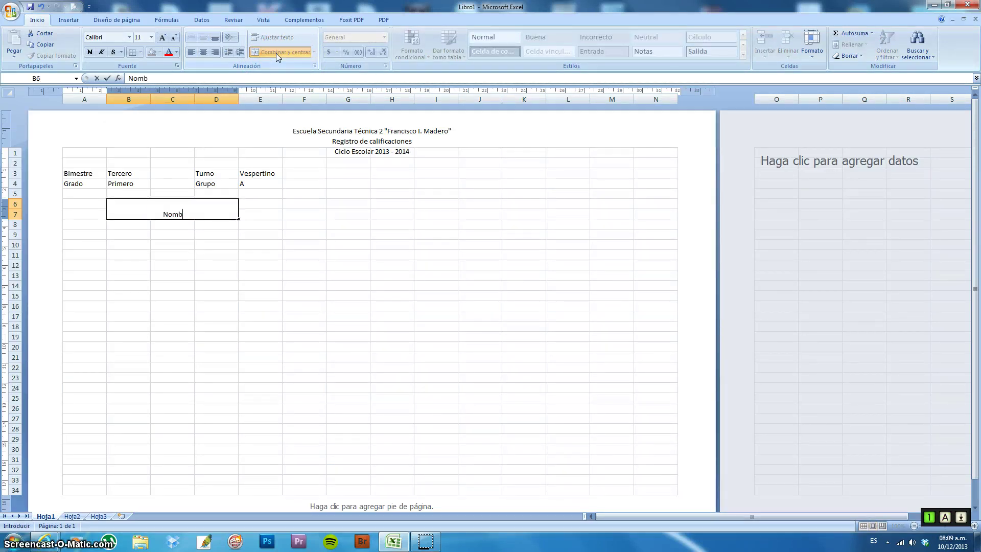
pyautogui.write('re del al')
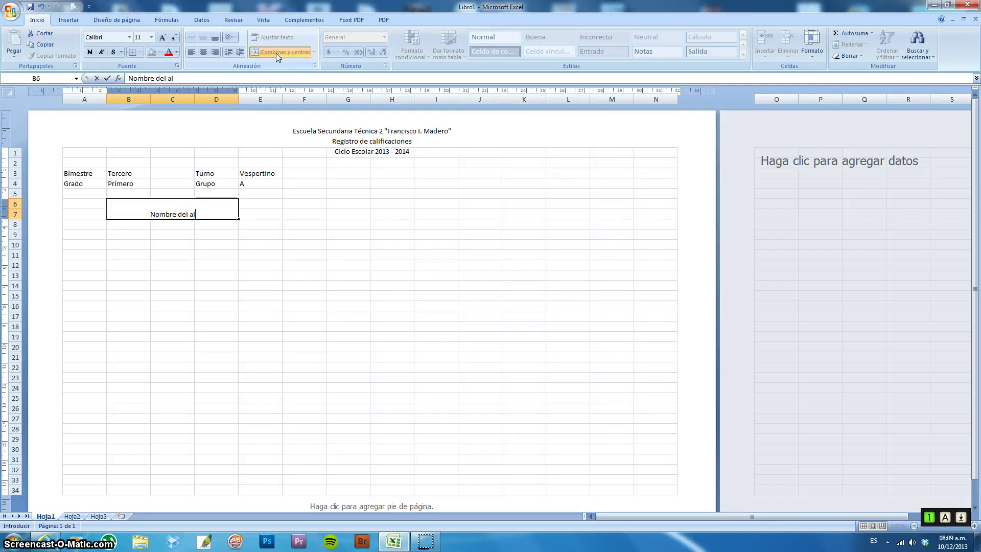
pyautogui.write('umno')
# Step: Merge and center cells A6:A7 and enter the heading "No. Lista" there
pyautogui.click(69, 209)
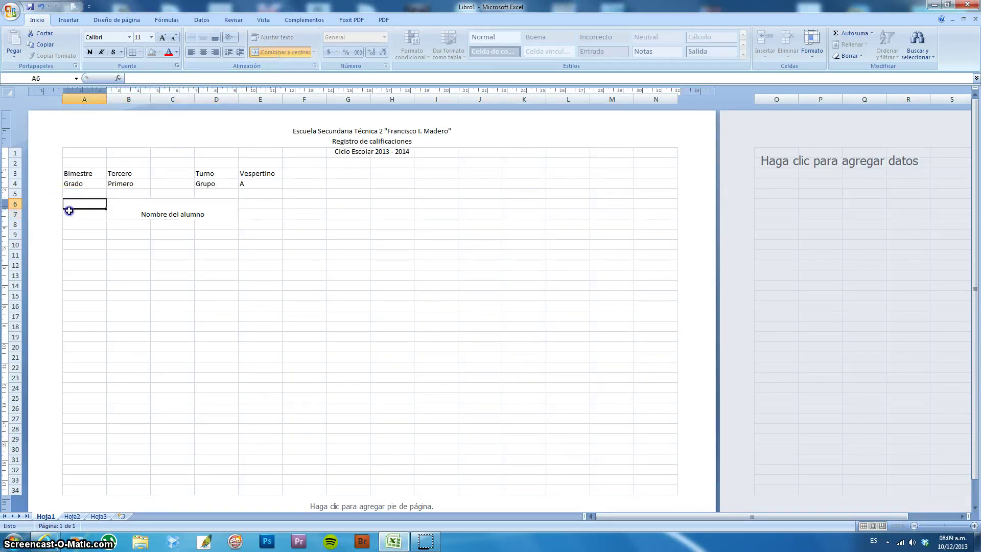
pyautogui.moveTo(69, 210); pyautogui.dragTo(69, 217)
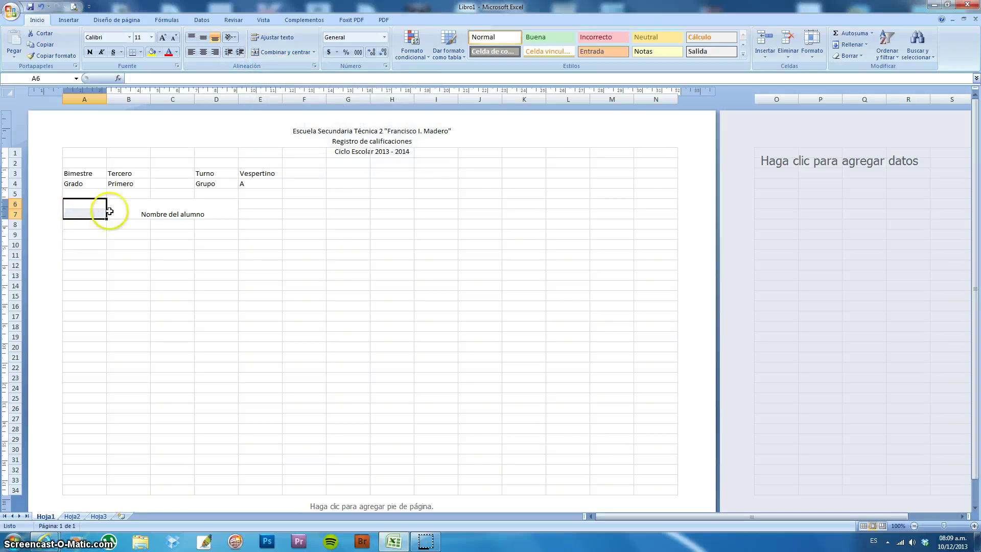
pyautogui.click(276, 53)
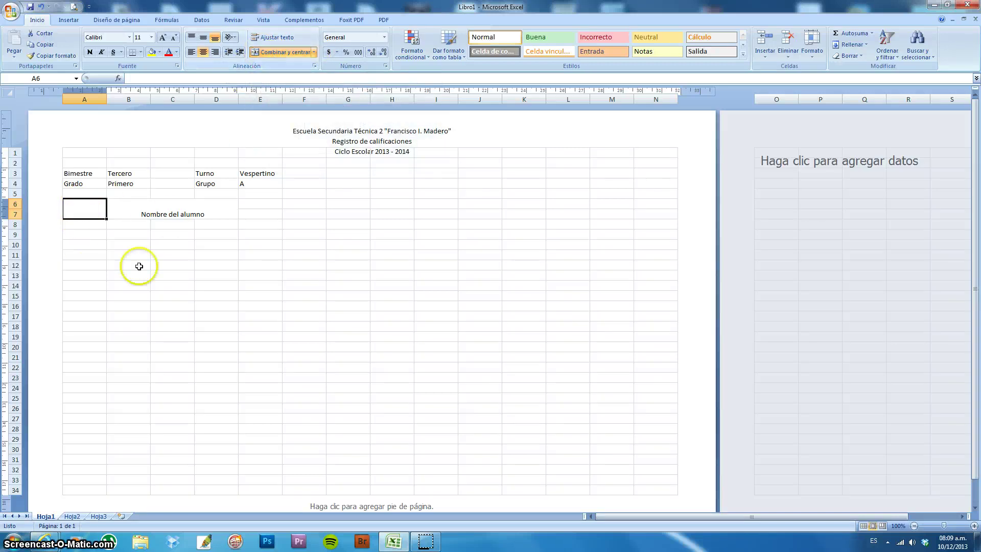
pyautogui.write('No')
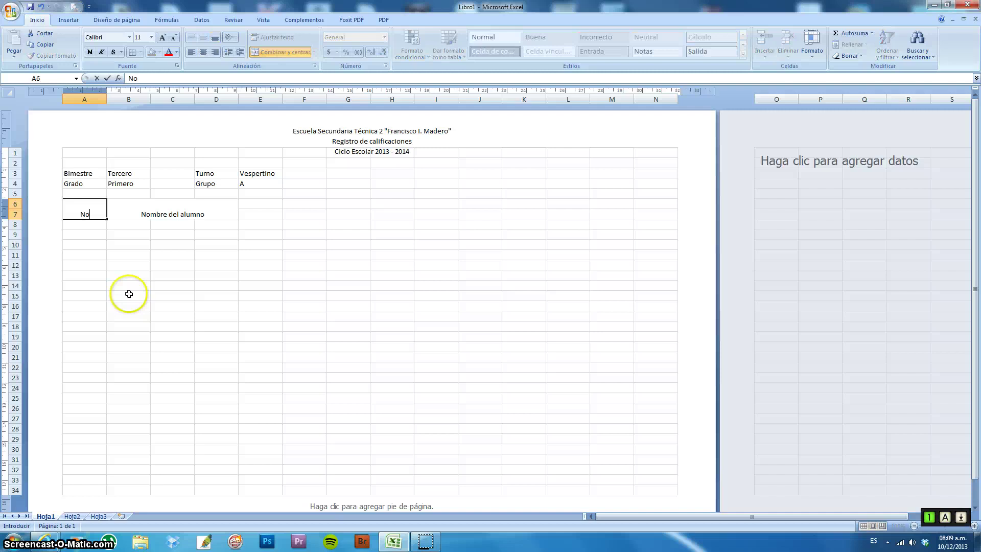
pyautogui.write('. li')
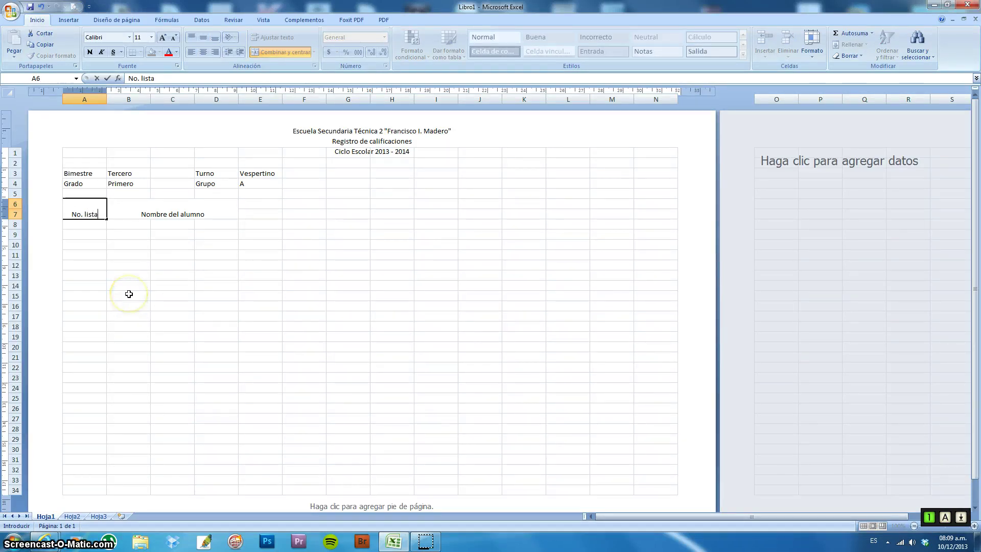
pyautogui.write('sta')
# Step: Merge and center cells E6:M6 and enter the heading "Asignaturas" there
pyautogui.click(250, 206)
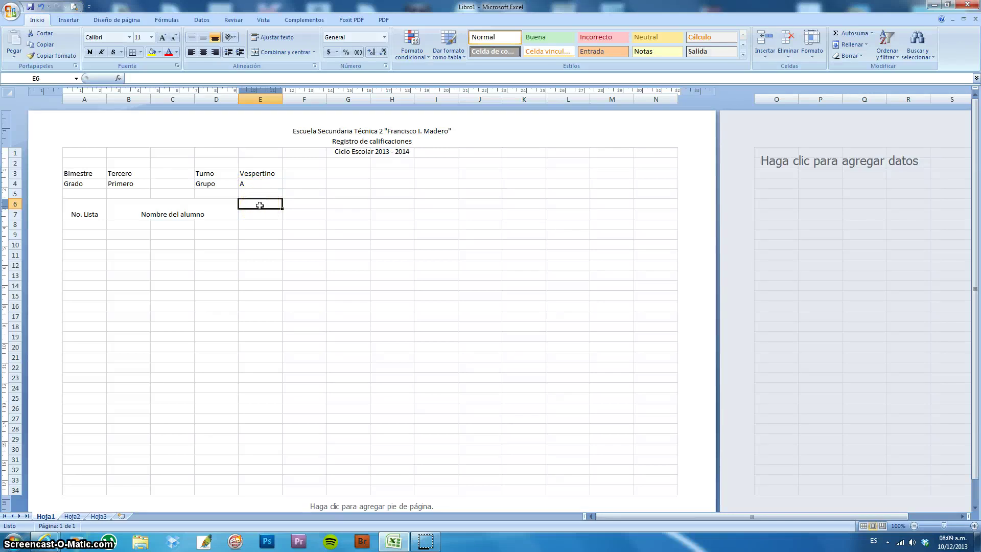
pyautogui.moveTo(260, 205); pyautogui.dragTo(616, 202)
pyautogui.click(281, 59)
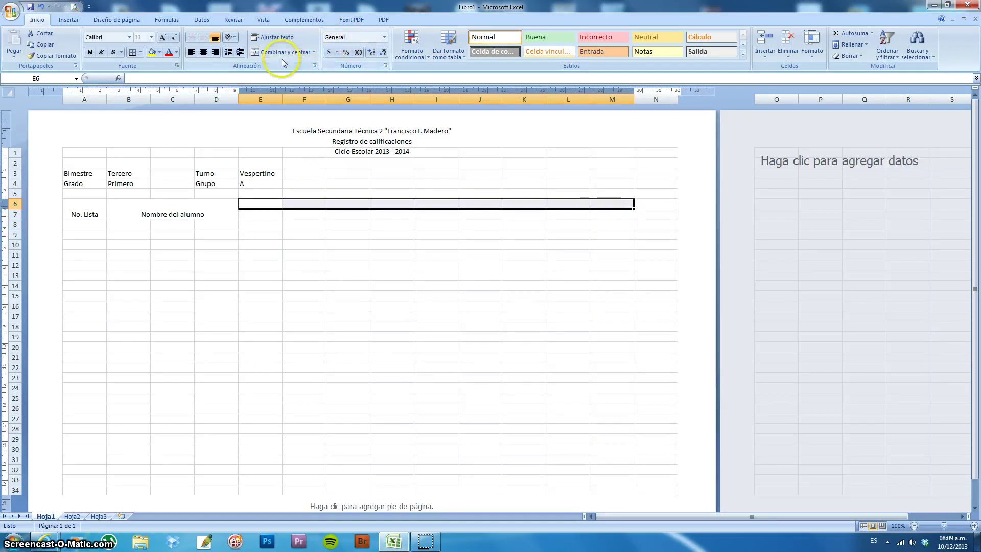
pyautogui.write('A')
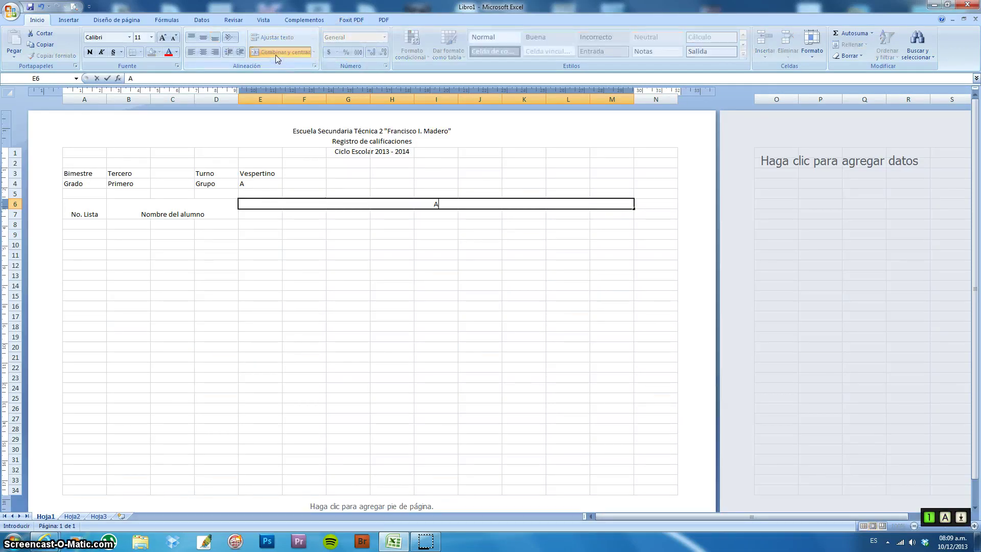
pyautogui.write('signa')
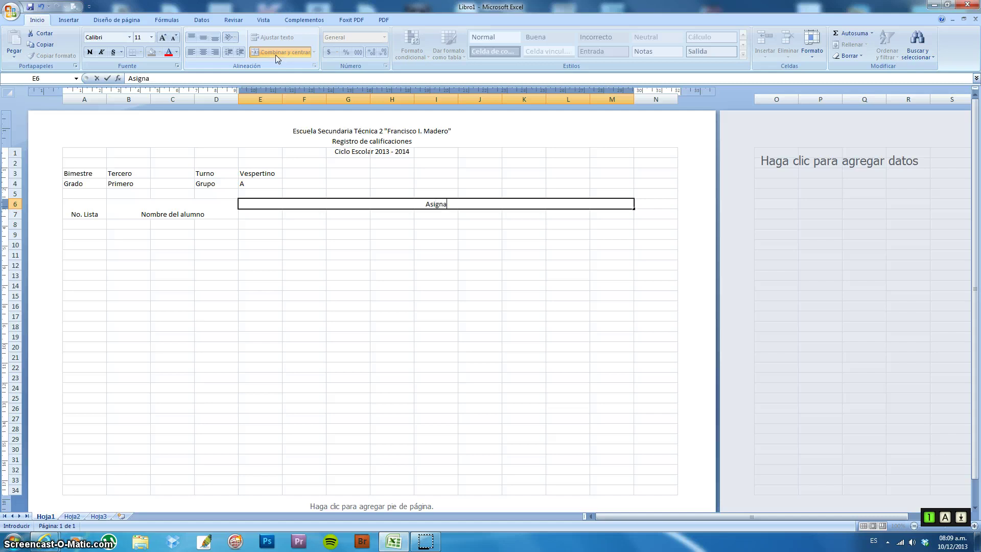
pyautogui.write('turas')
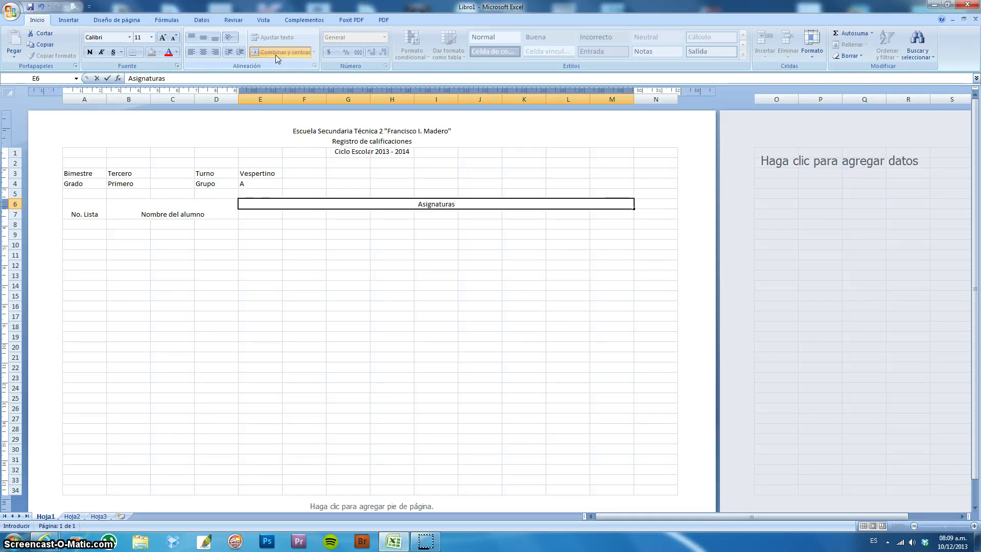
# Step: Enter the subject headings Español, Matemáticas, Ciencias and Inglés in cells E7 to H7
pyautogui.click(253, 215)
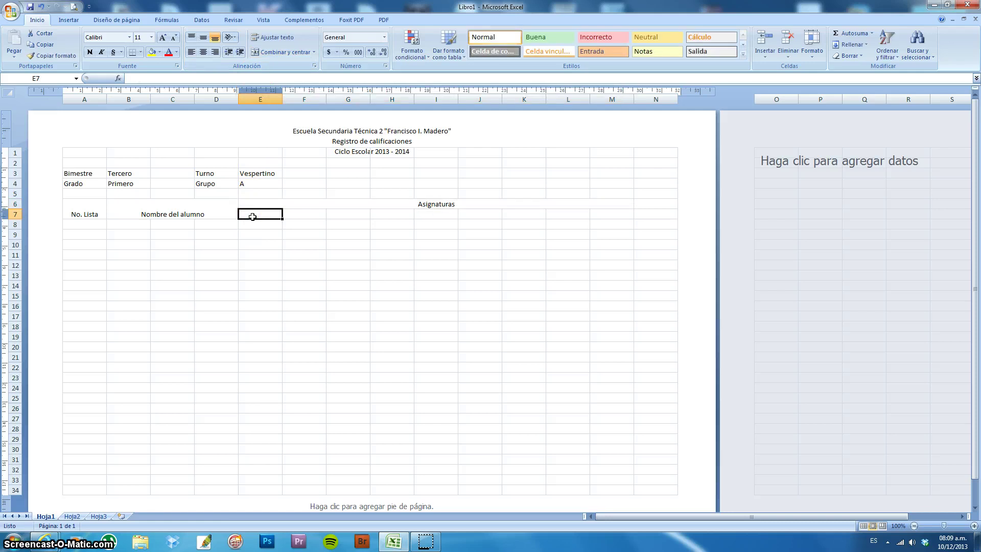
pyautogui.write('Español')
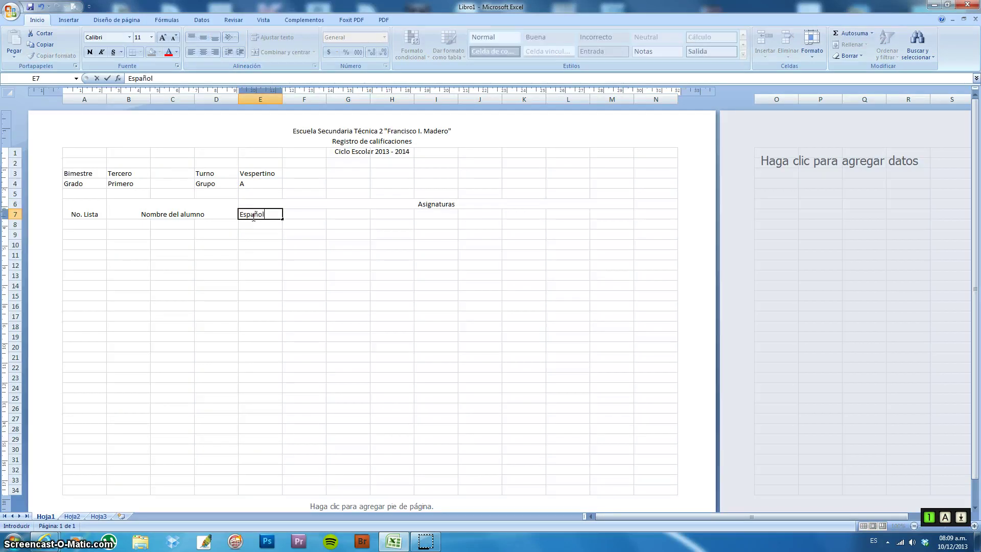
pyautogui.press('Tab')
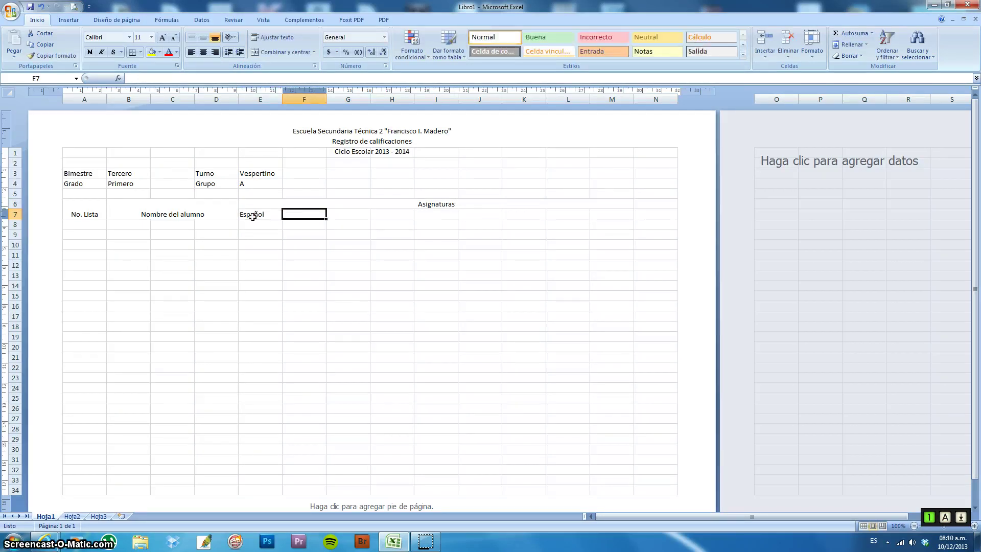
pyautogui.write('Mat')
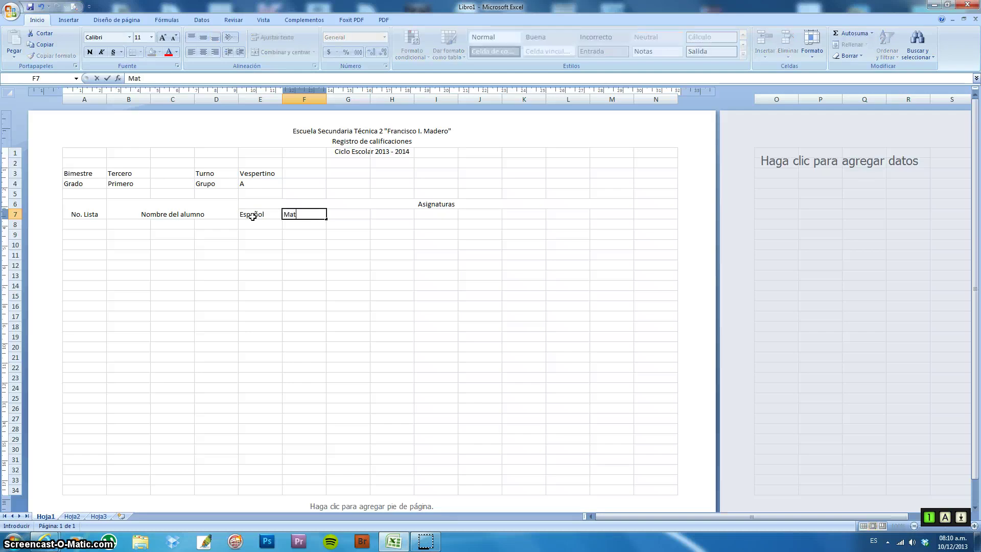
pyautogui.write('emáticas')
pyautogui.press('Tab')
pyautogui.write('Ciencias')
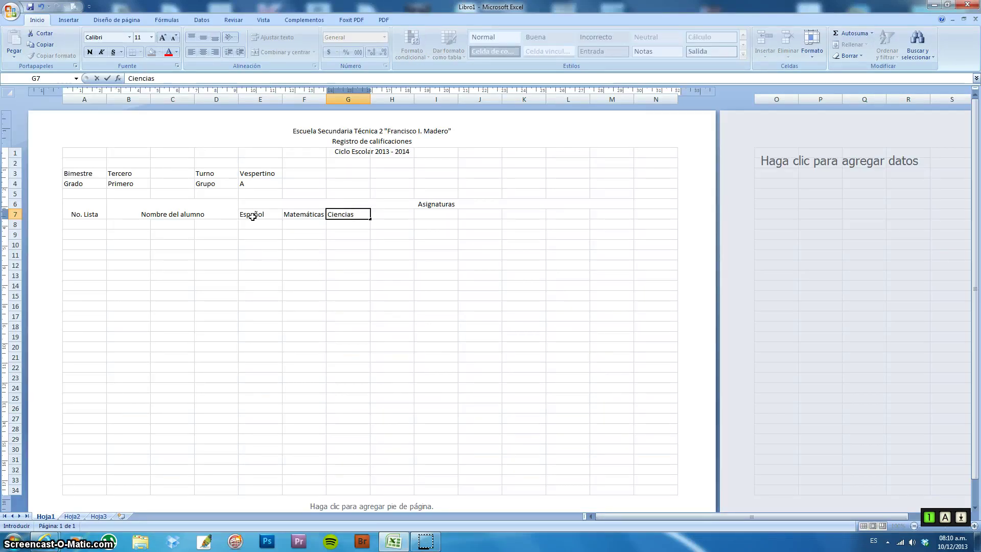
pyautogui.press('Tab')
pyautogui.write('Ing')
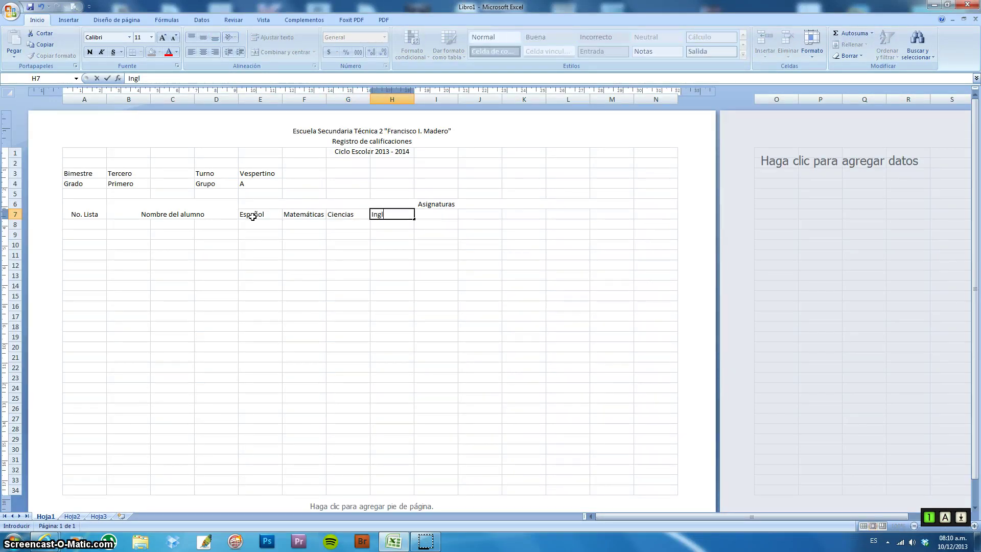
pyautogui.write('lés')
# Step: Enter the subject headings Geografía and Ed. Física in cells I7 and J7
pyautogui.press('Tab')
pyautogui.write('G')
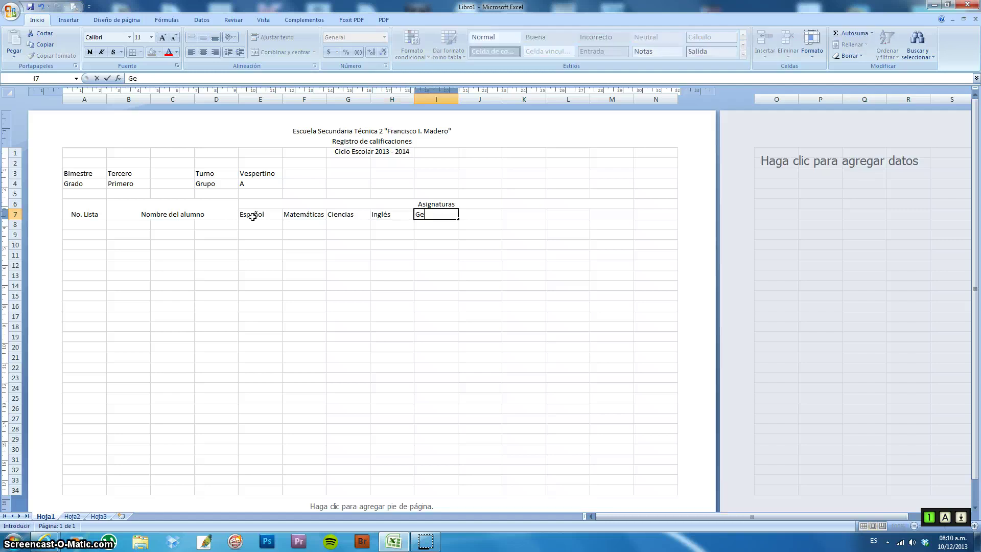
pyautogui.write('eograf')
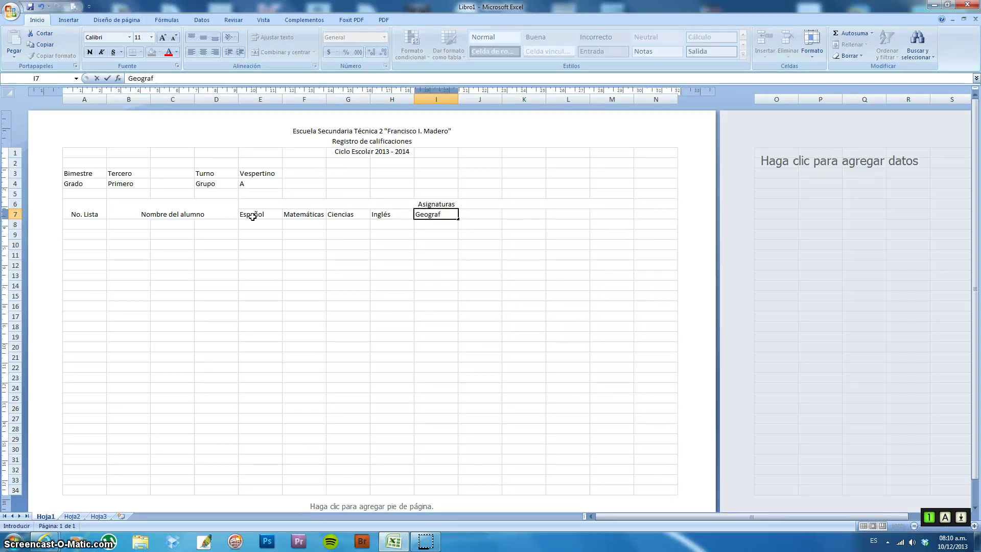
pyautogui.write('ía')
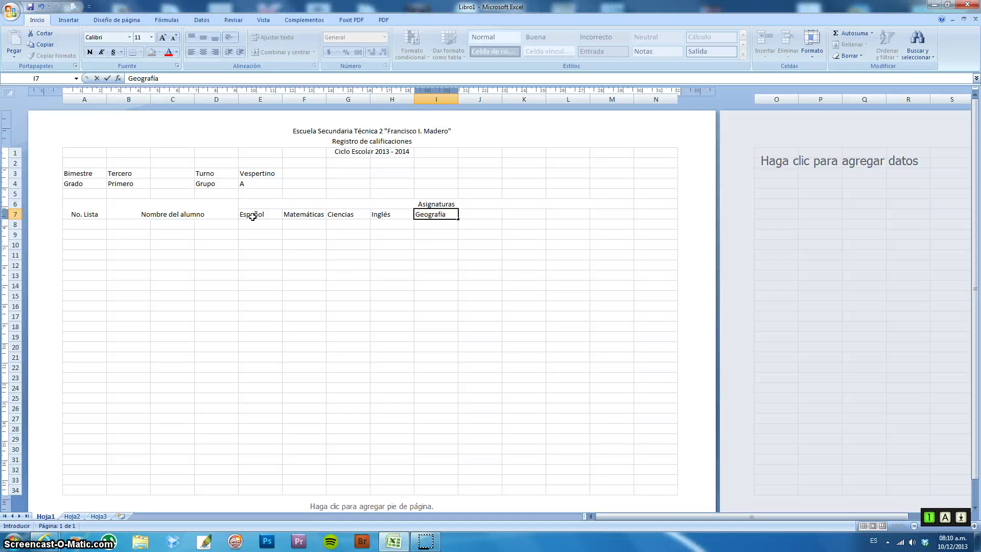
pyautogui.press('Tab')
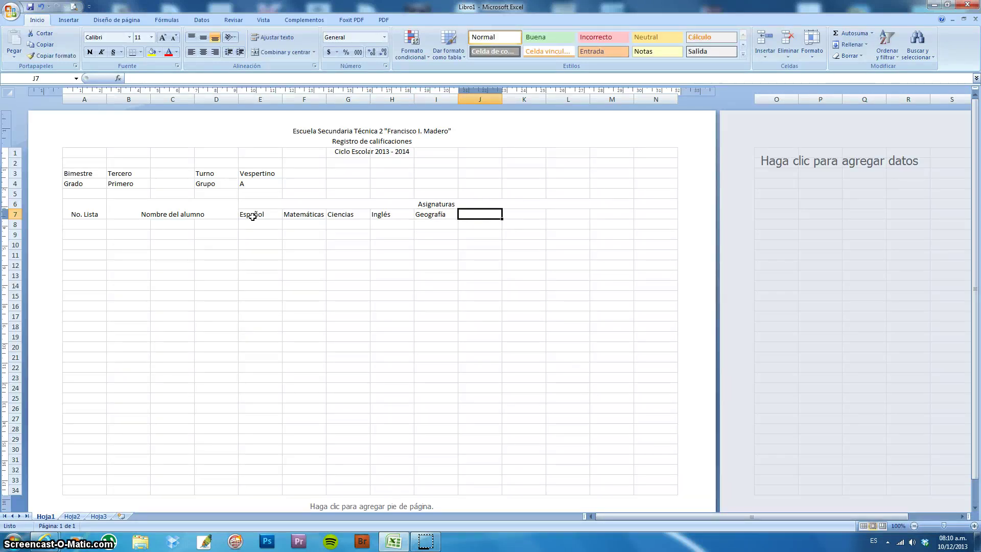
pyautogui.write('Ed. Física')
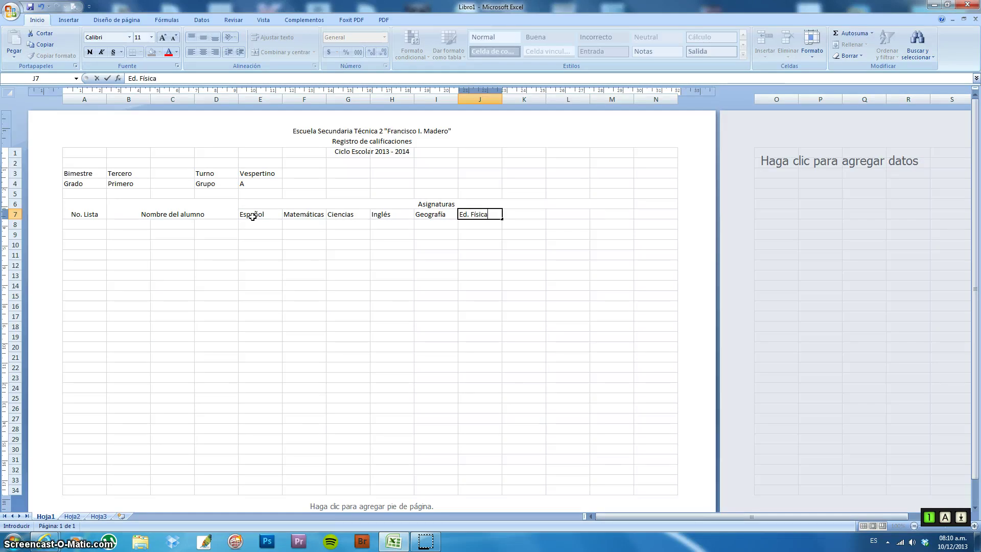
pyautogui.press('Tab')
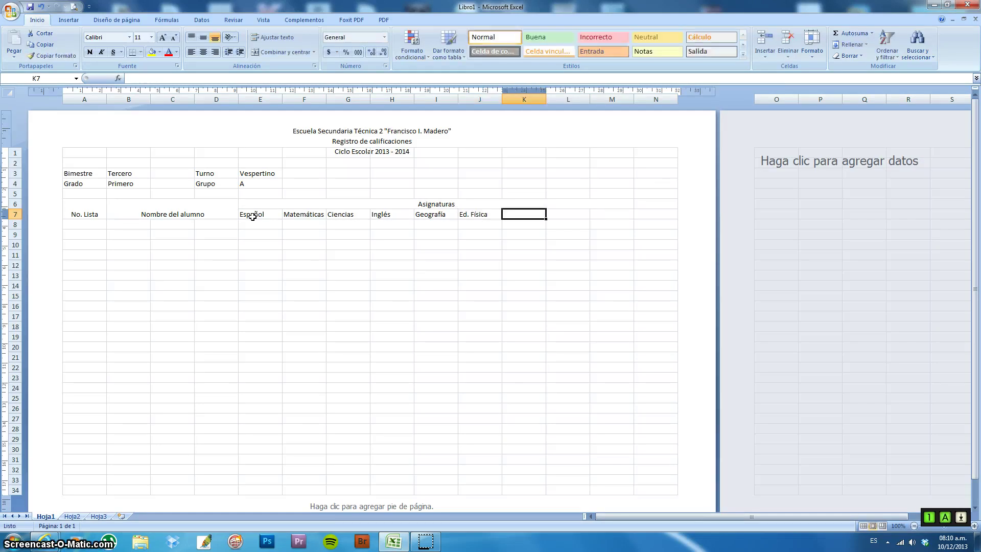
# Step: Enter the subject headings Artes, Tecnología and Computación in cells K7 to M7
pyautogui.write('Artes')
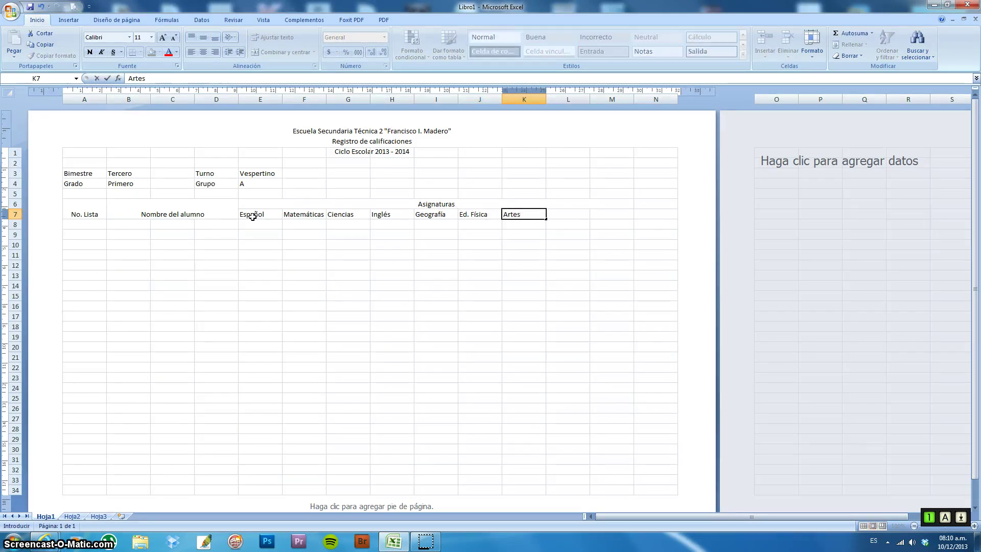
pyautogui.press('Tab')
pyautogui.write('T')
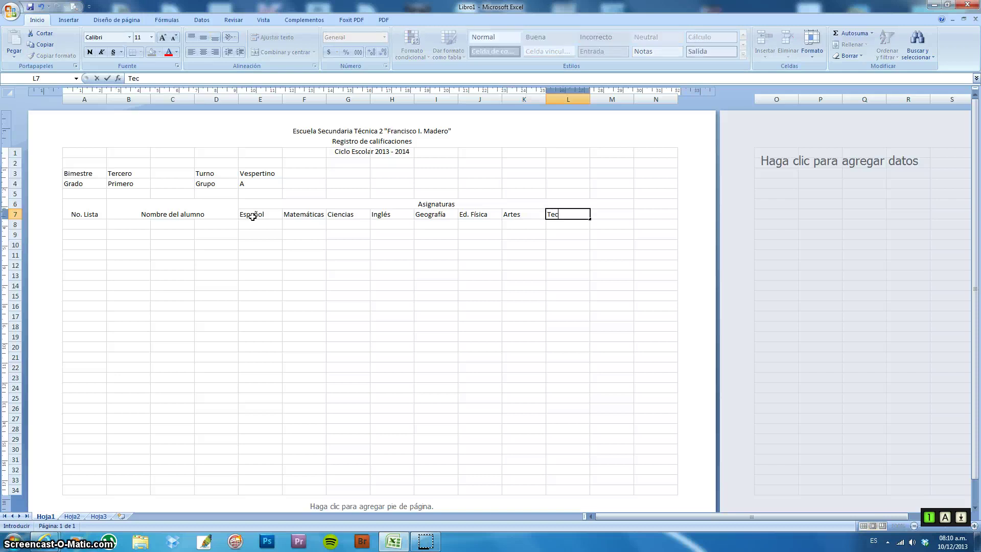
pyautogui.write('ecnología')
pyautogui.press('Tab')
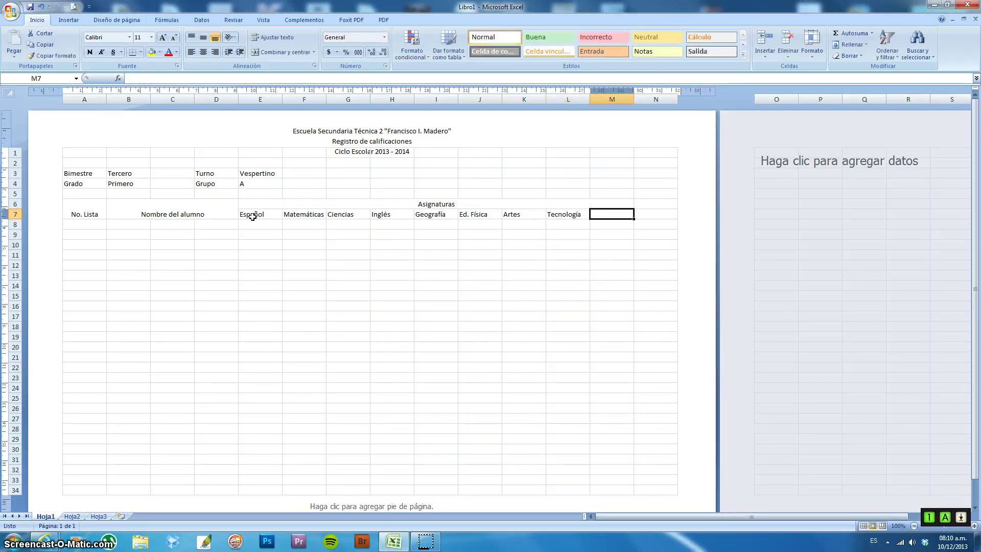
pyautogui.write('Computación')
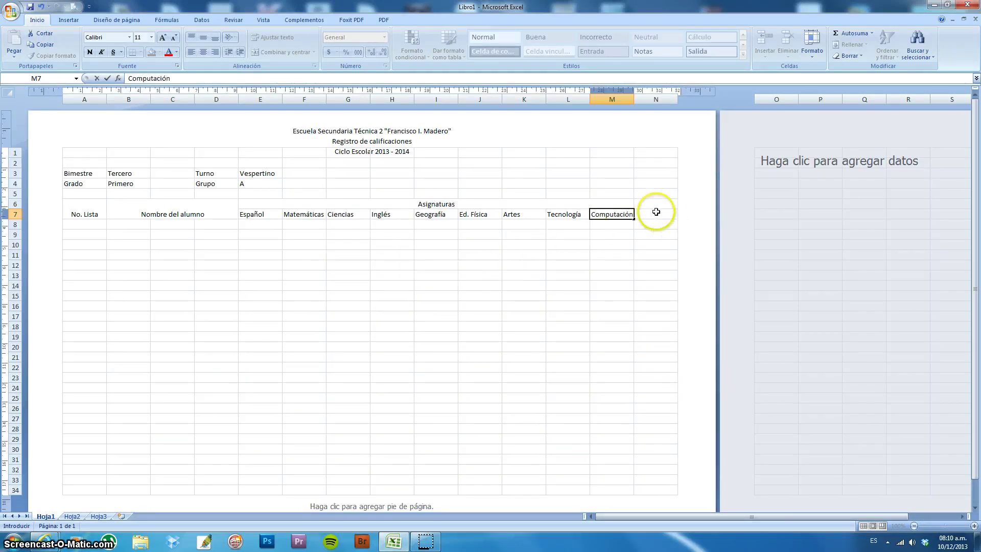
# Step: Merge and center cells N6:N7 and enter the heading "Promedio" there
pyautogui.moveTo(654, 205); pyautogui.dragTo(657, 215)
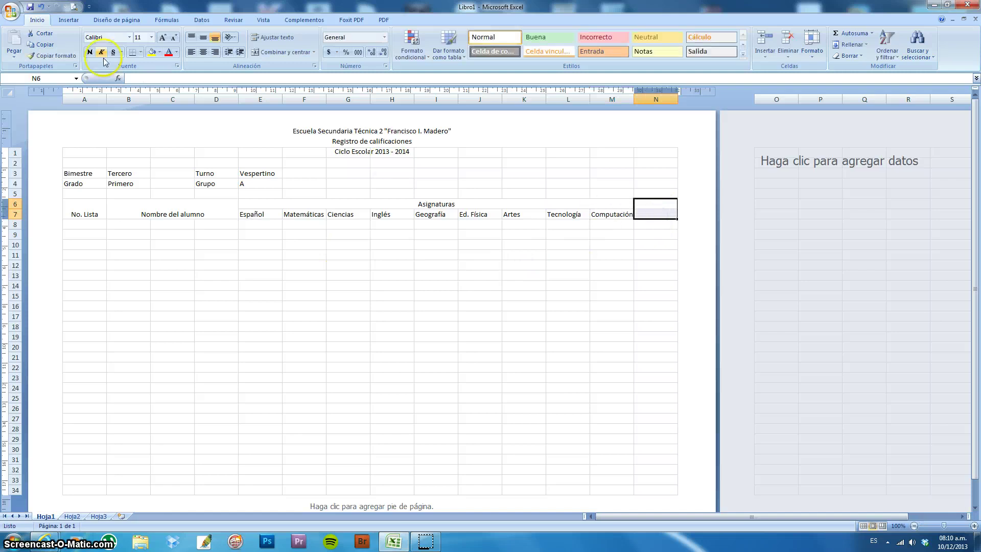
pyautogui.click(286, 53)
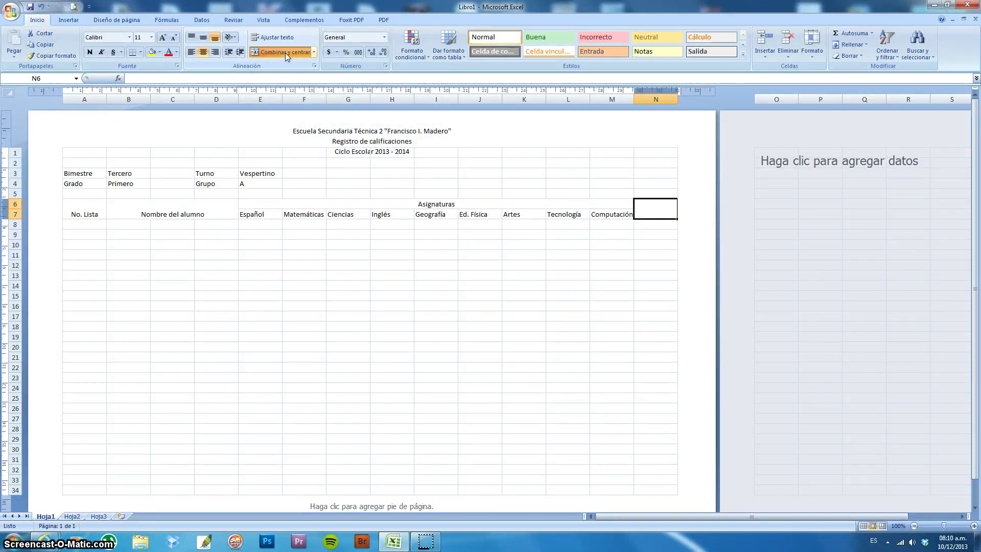
pyautogui.write('Promedi')
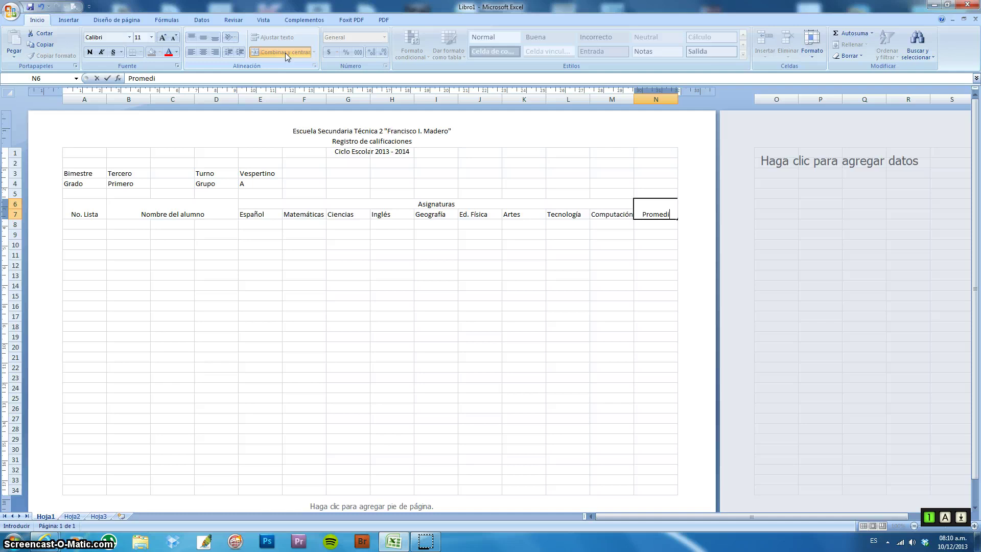
pyautogui.write('o')
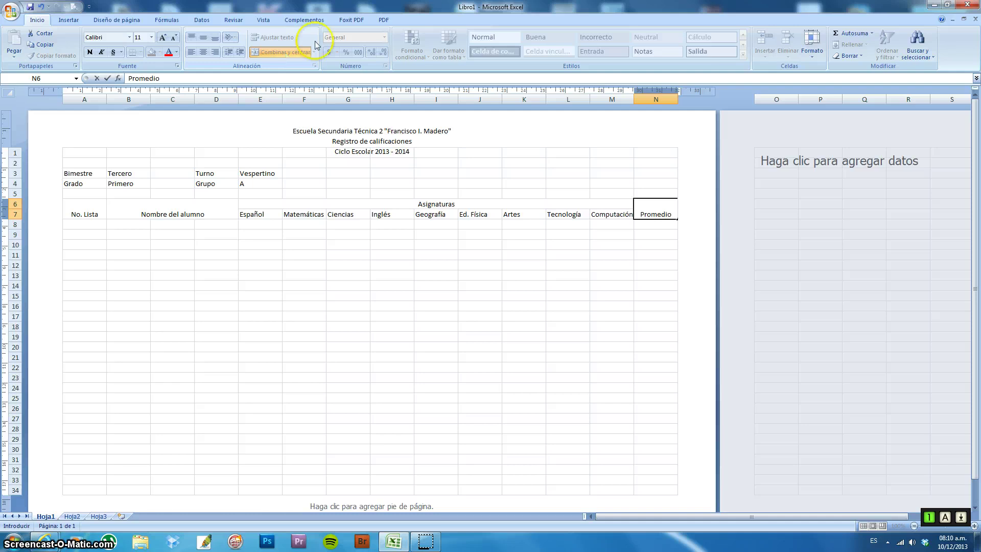
# Step: Set the vertical text alignment of the "No. Lista" heading cell to Centrar
pyautogui.click(84, 213)
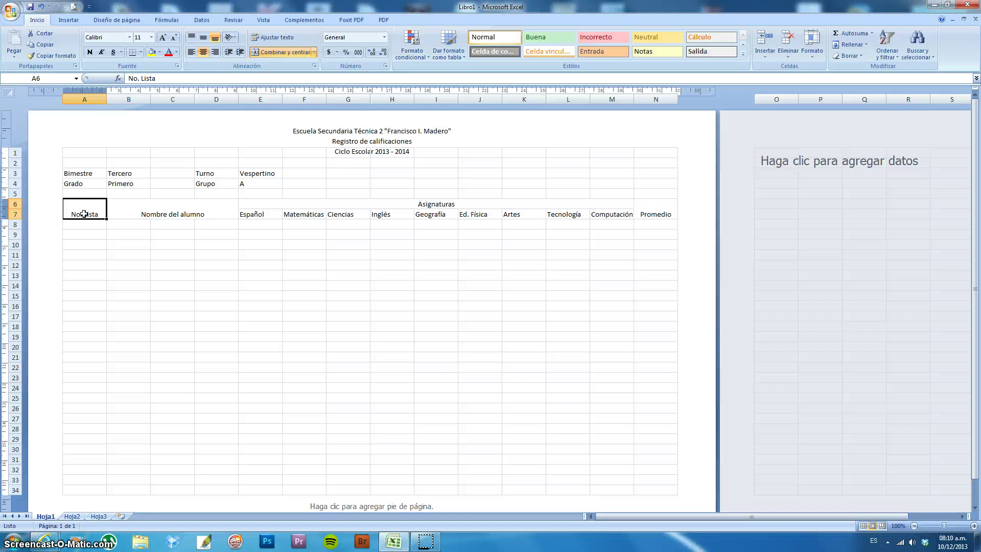
pyautogui.rightClick(84, 214)
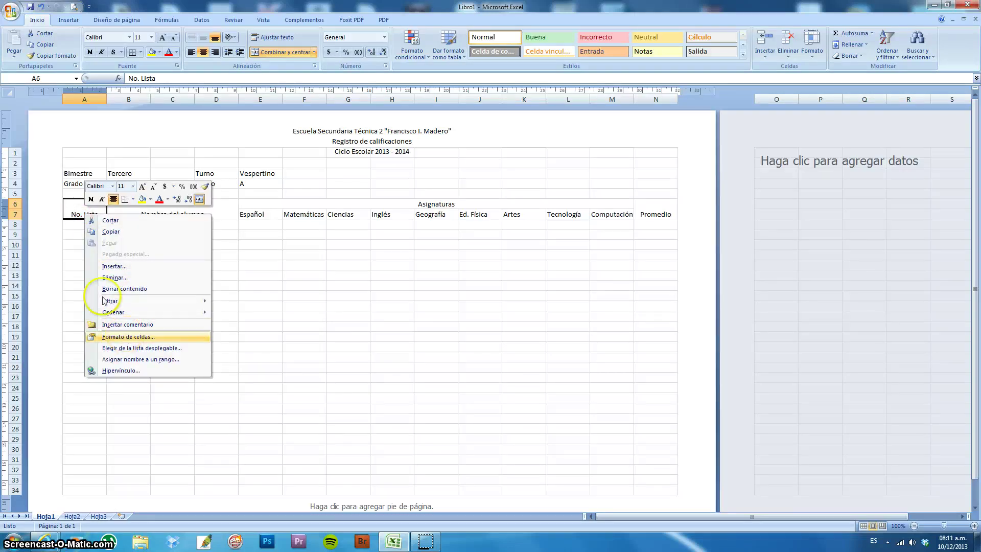
pyautogui.click(123, 338)
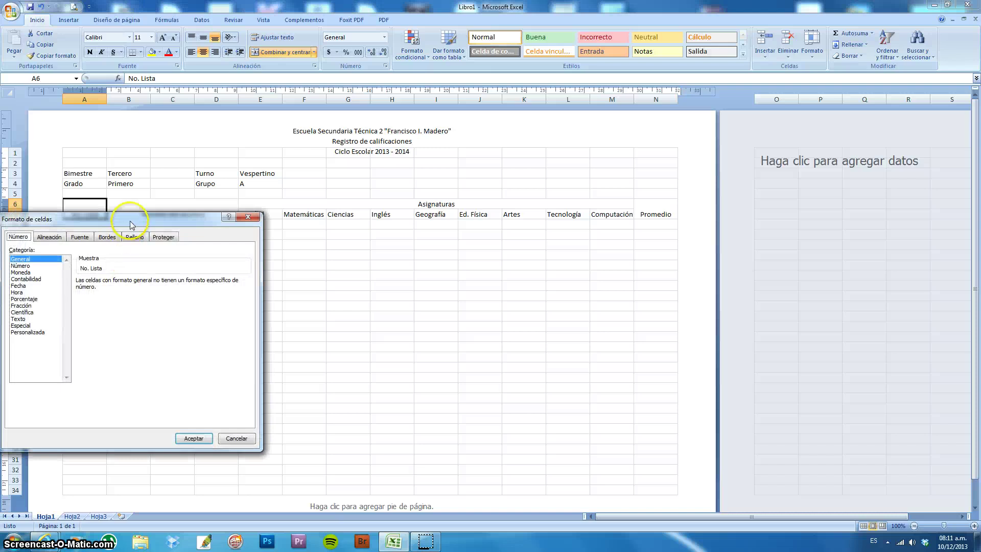
pyautogui.moveTo(132, 218); pyautogui.dragTo(322, 148)
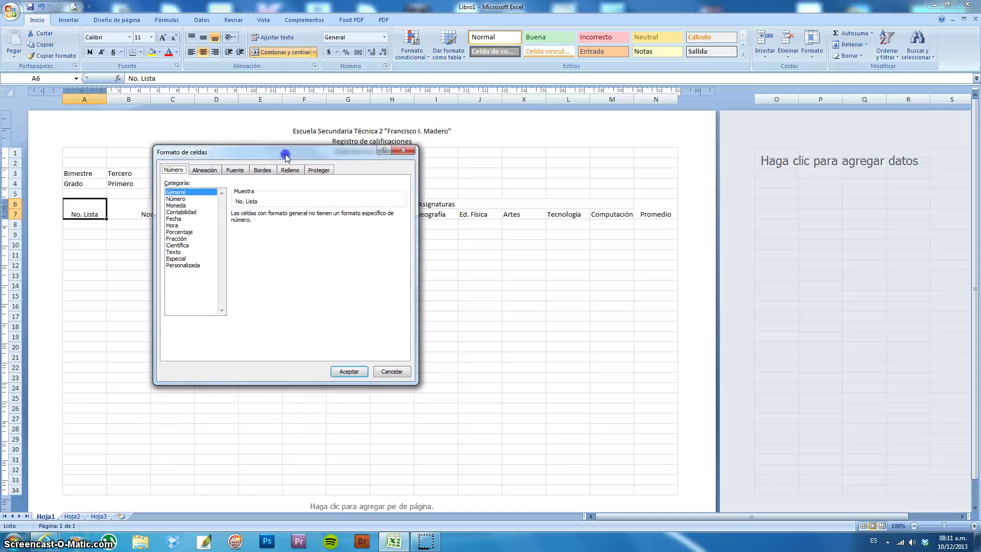
pyautogui.click(203, 171)
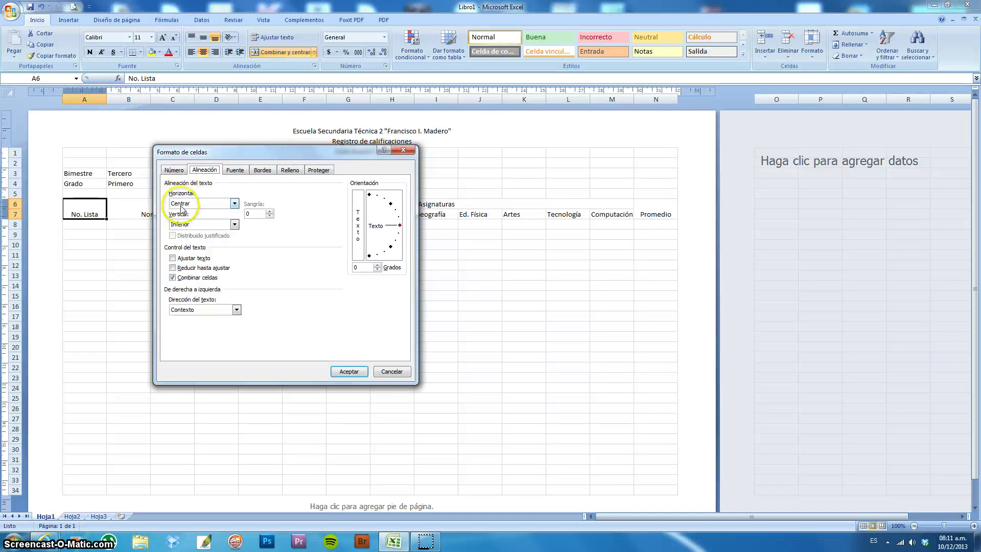
pyautogui.click(234, 225)
pyautogui.click(210, 240)
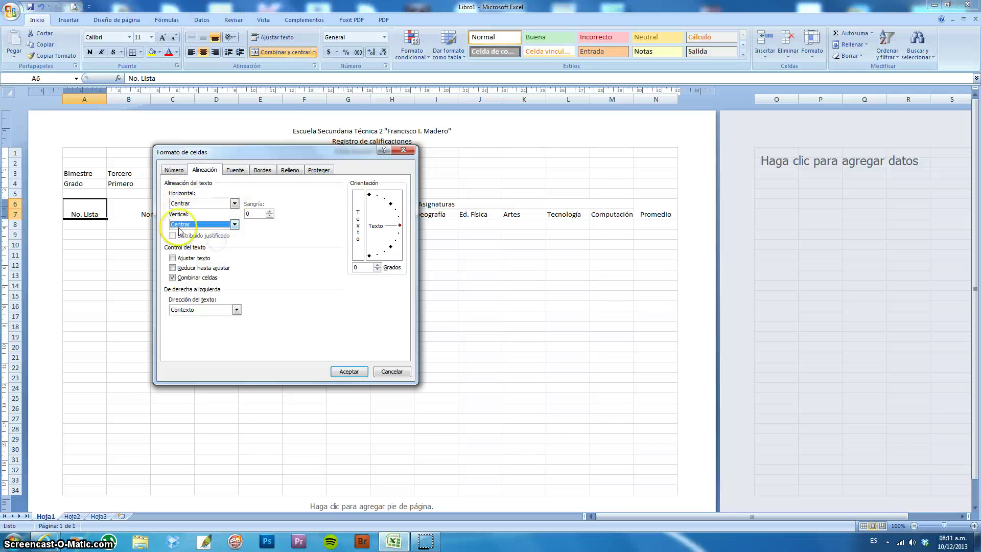
pyautogui.click(345, 373)
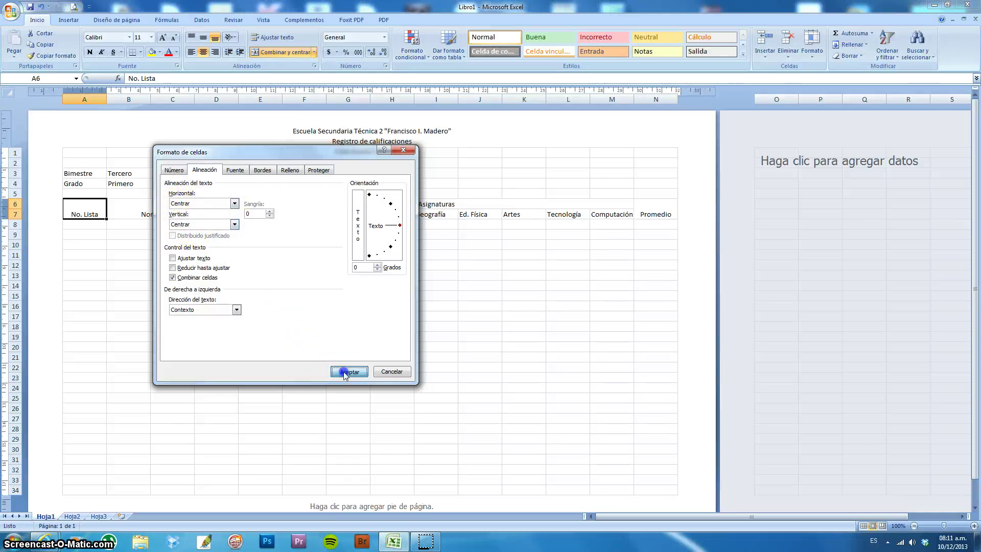
# Step: Copy the "No. Lista" cell's format to the "Nombre del alumno" heading and merge and center B6:D7 again
pyautogui.click(41, 57)
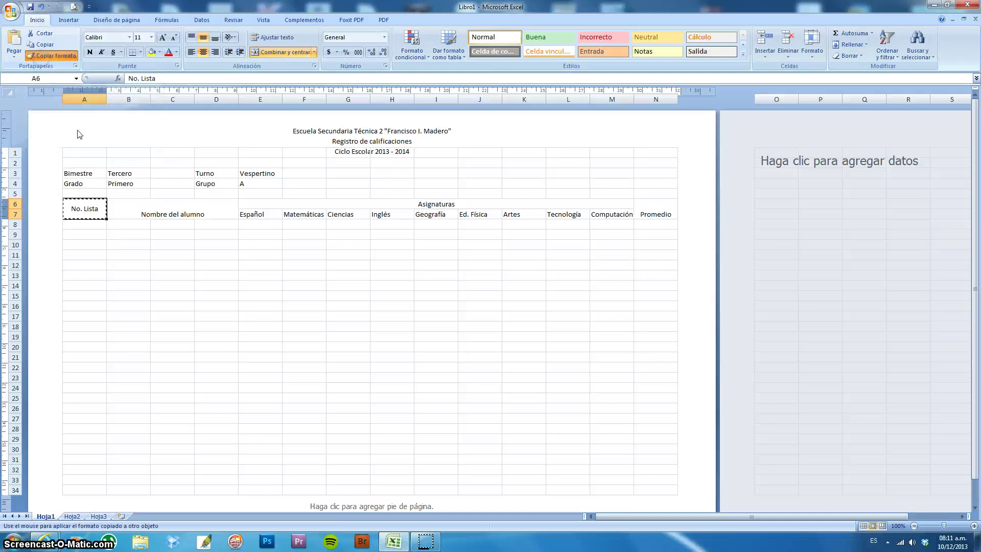
pyautogui.click(154, 210)
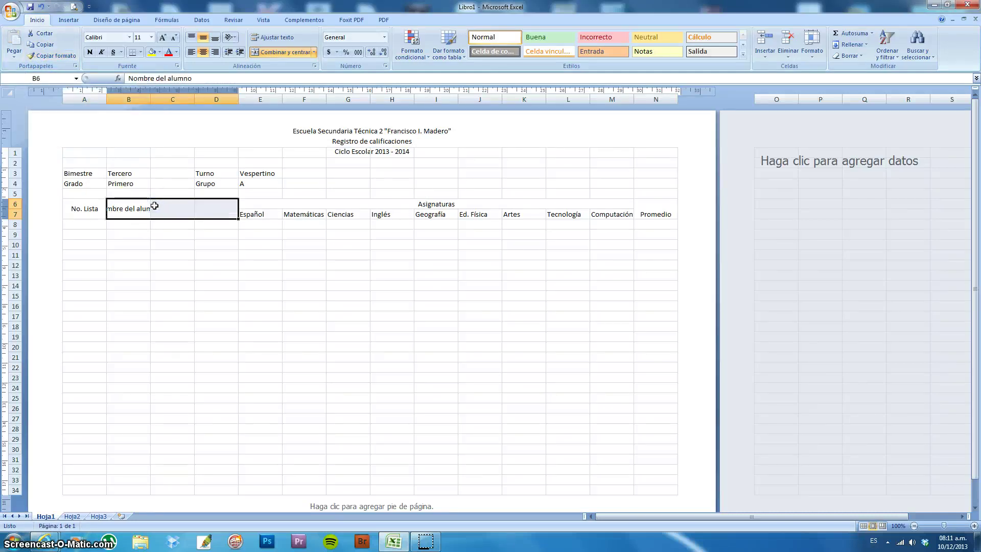
pyautogui.click(284, 53)
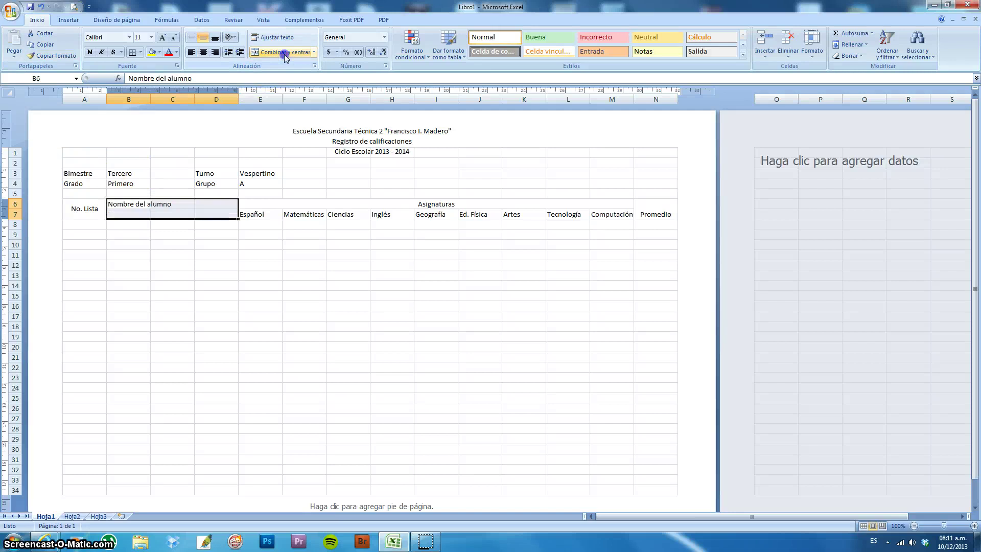
pyautogui.click(284, 53)
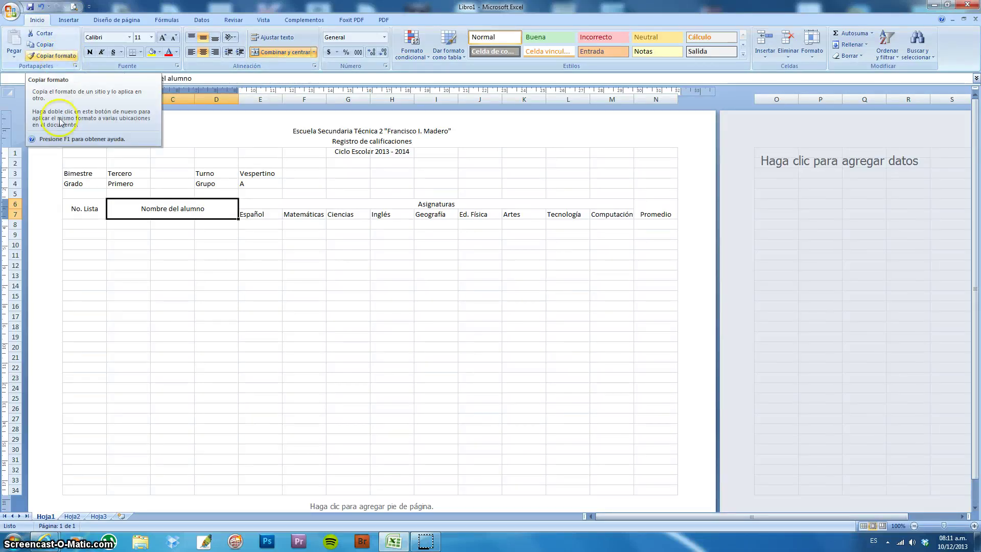
# Step: Copy the "No. Lista" cell's format to the "Promedio" heading
pyautogui.click(80, 210)
pyautogui.click(51, 56)
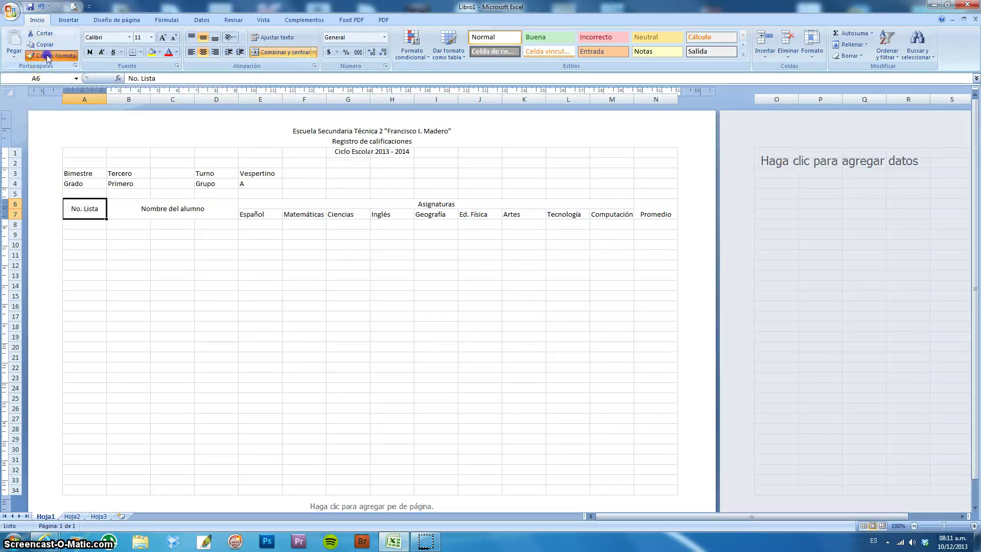
pyautogui.click(655, 208)
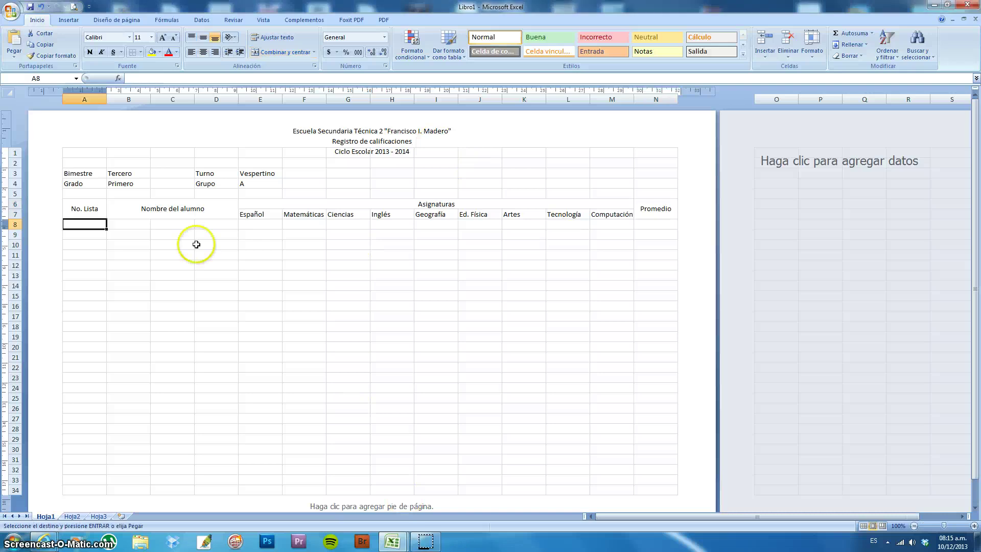
# Step: Enter 1, 2 and 3 in cells A8 to A10 and fill the series down to 25 in A32
pyautogui.write('1')
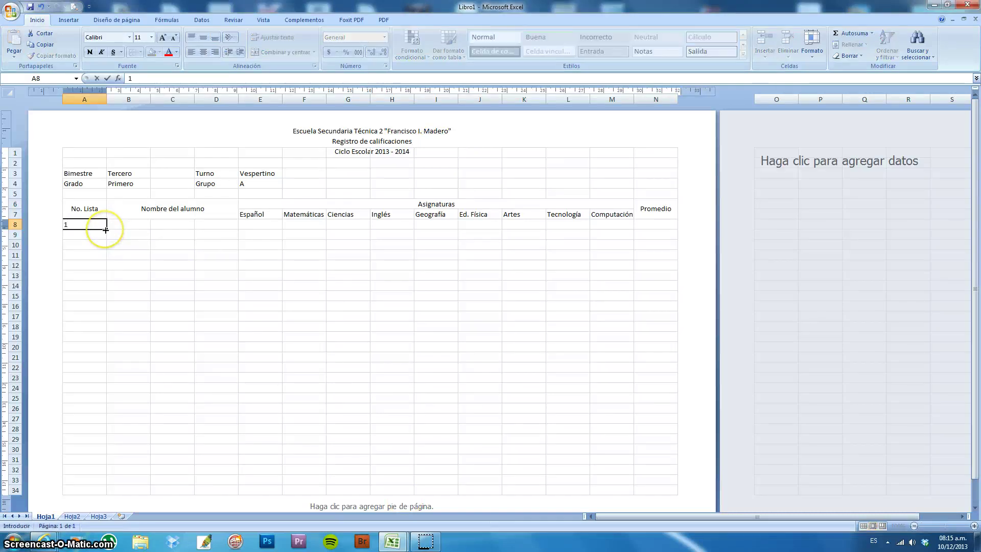
pyautogui.press('Return')
pyautogui.write('2')
pyautogui.press('Return')
pyautogui.write('3')
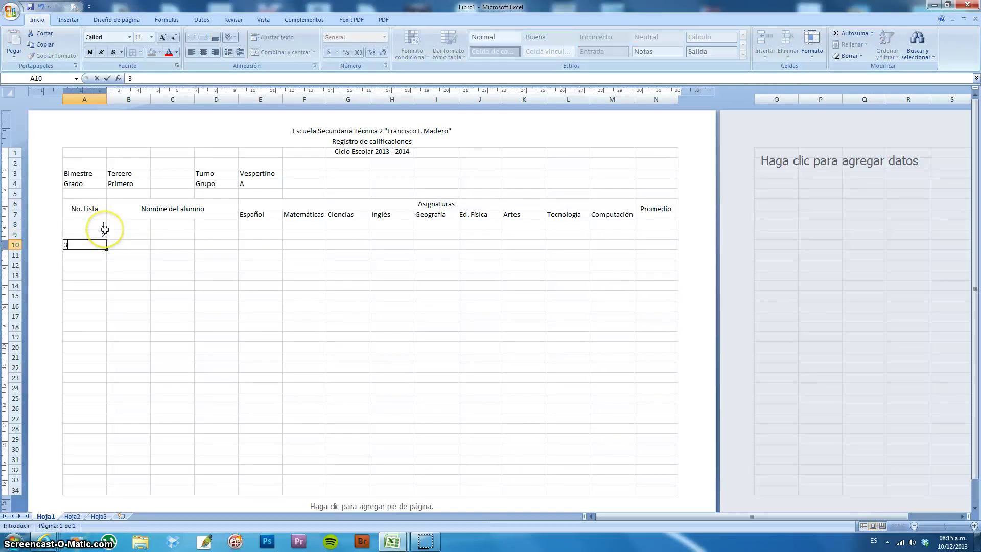
pyautogui.press('Return')
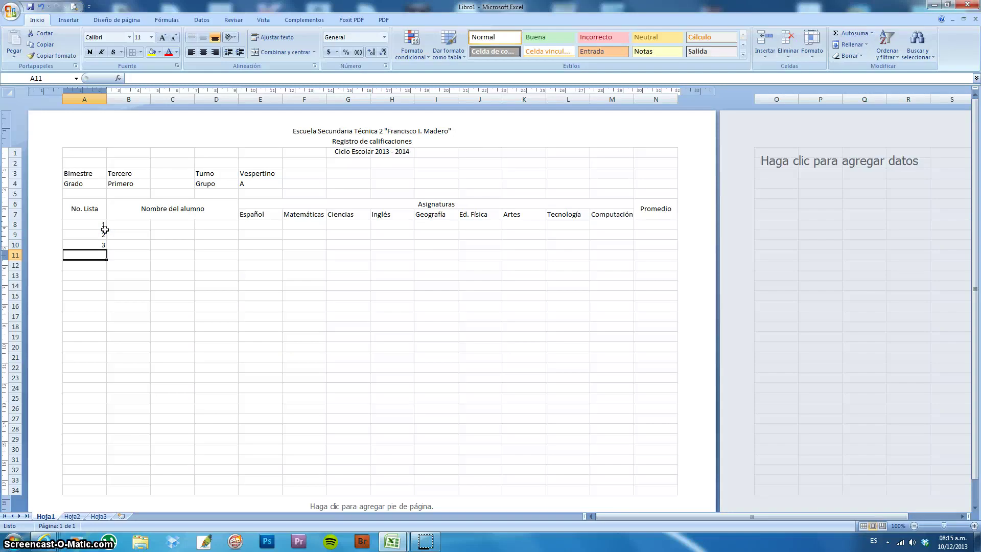
pyautogui.moveTo(96, 226); pyautogui.dragTo(96, 245)
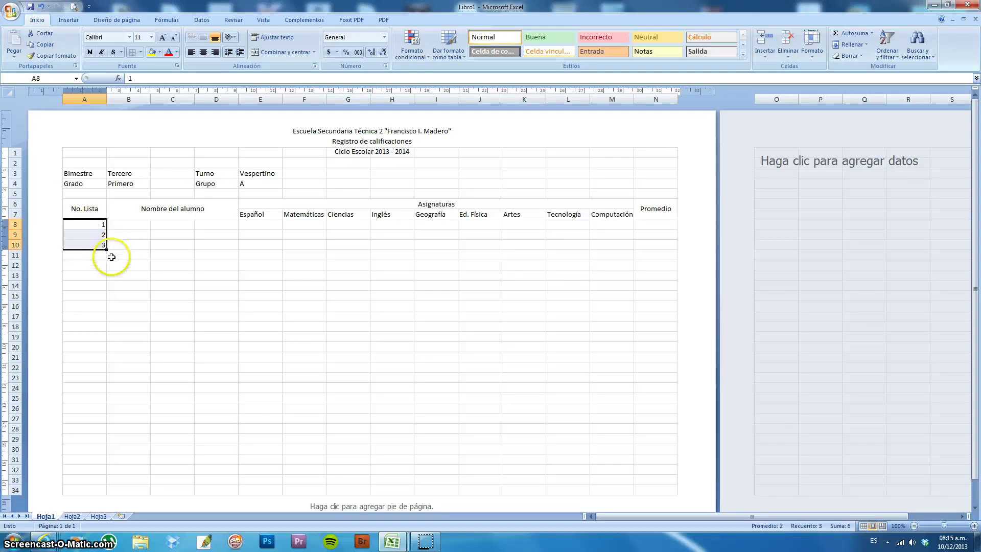
pyautogui.moveTo(105, 248); pyautogui.dragTo(95, 470)
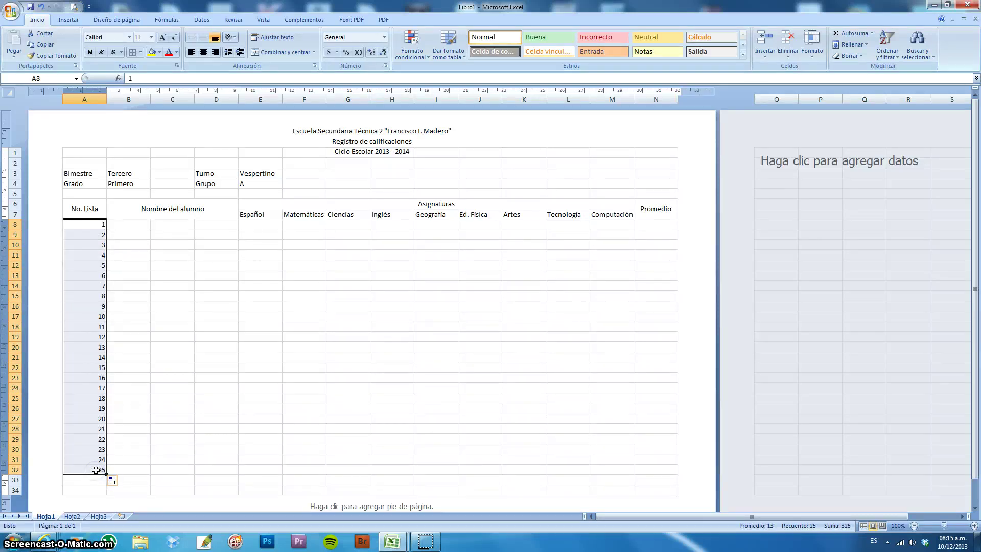
# Step: Merge and center B8:D8, and copy that cell's format to the name cells B9:D32
pyautogui.moveTo(132, 225); pyautogui.dragTo(215, 224)
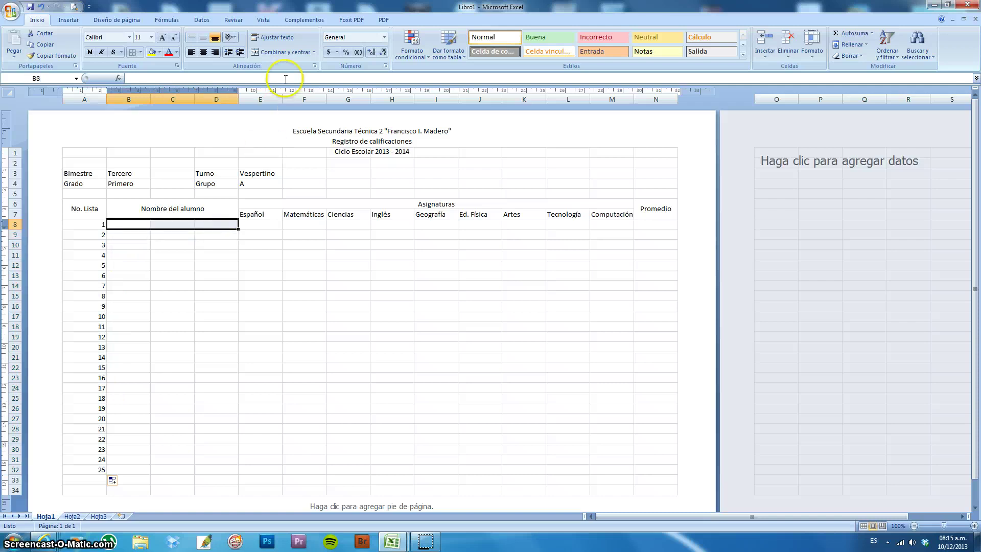
pyautogui.click(284, 51)
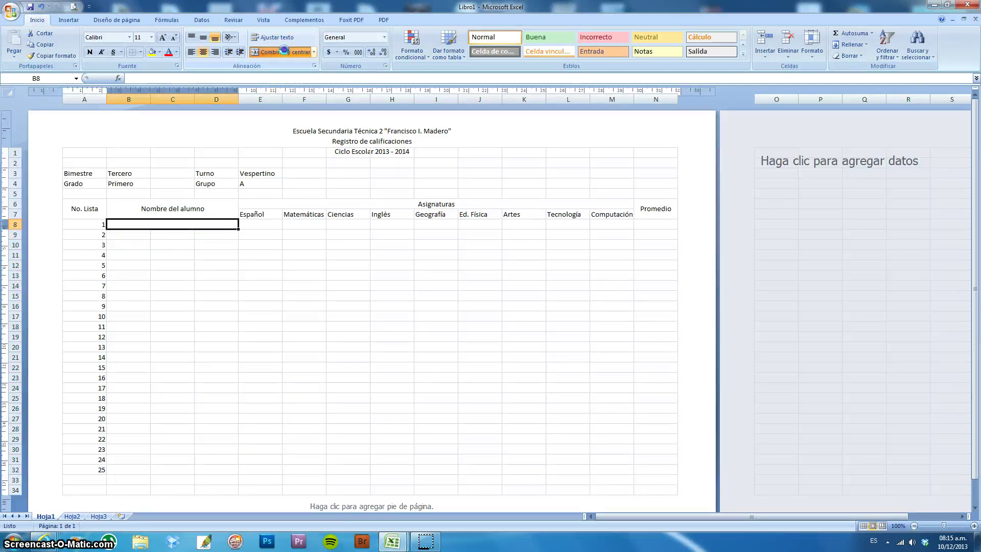
pyautogui.click(51, 55)
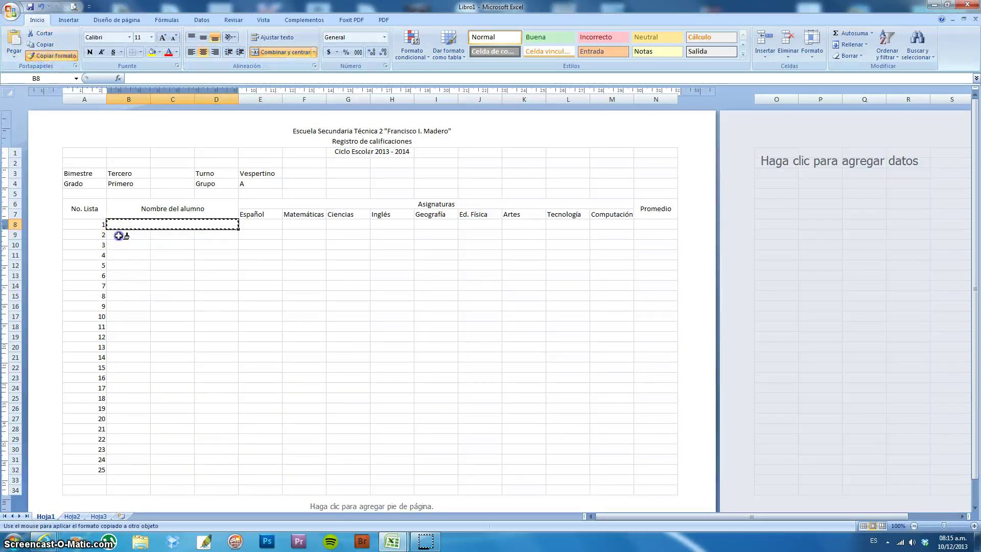
pyautogui.moveTo(125, 235)
pyautogui.mouseDown()
pyautogui.moveTo(201, 335)
pyautogui.moveTo(198, 469)
pyautogui.mouseUp()
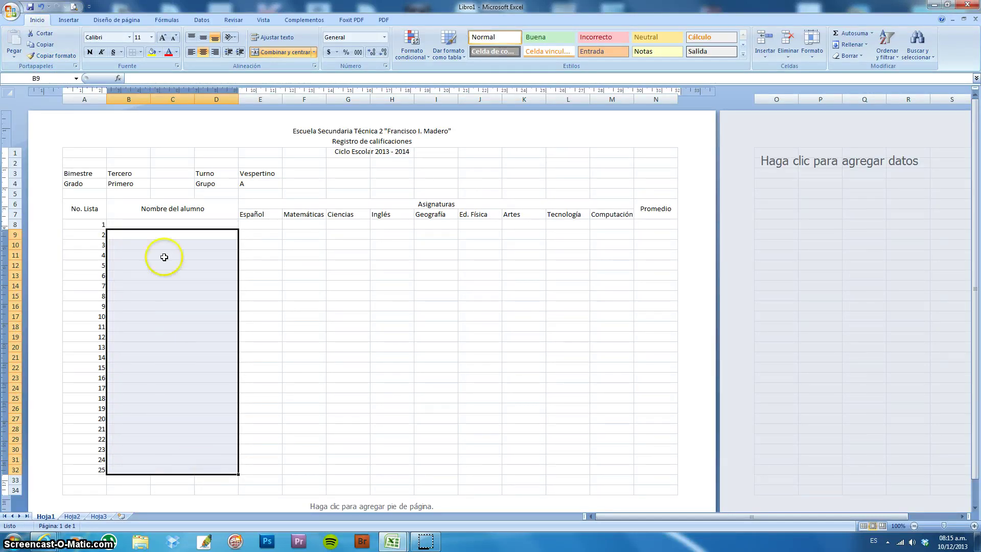
# Step: Paste the copied list of student names into the "Nombre del alumno" column, starting at B8
pyautogui.click(138, 223)
pyautogui.doubleClick(143, 223)
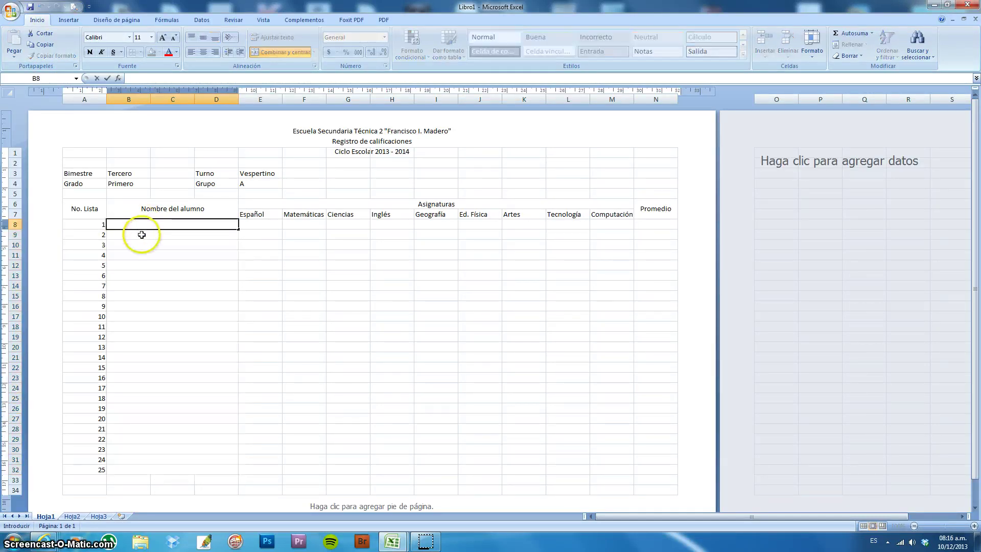
pyautogui.click(142, 235)
pyautogui.click(139, 223)
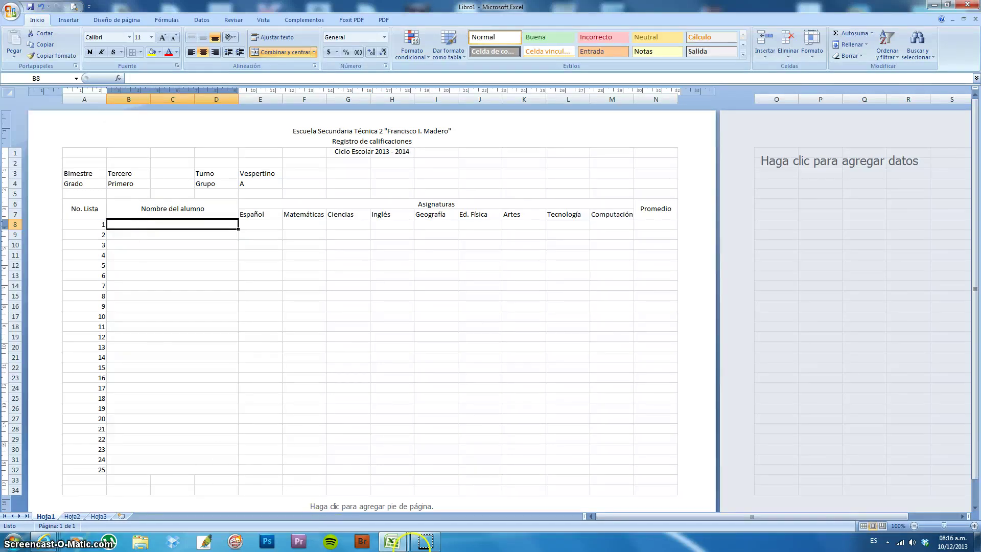
pyautogui.moveTo(418, 544)
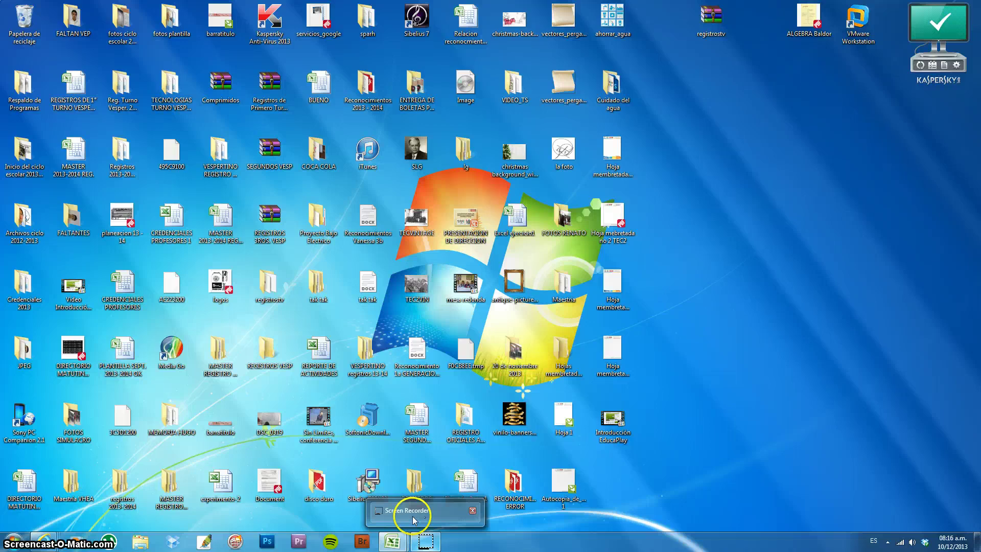
pyautogui.click(413, 516)
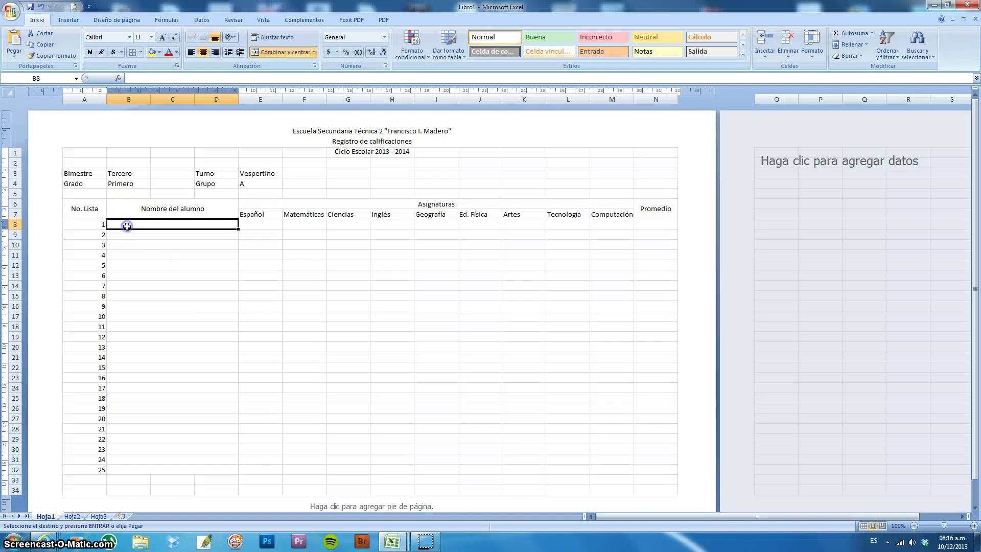
pyautogui.write('Justin Bieber Pérez Juan Michael Jackson Godínez Javier Joaquín Hernández Sánchez José José Ruíz Espinosa Juan Cirerol Ortiz Pineda Kurt Cobain Mendoza Paty Cantú López Belinda Reyes Ponce Joaquín Manuel López Doriga Cristiano Pedro Ronaldo Cruz Peter Lionel Messi Huerta Marilyn Manson Cristiano Paz Pablo Montero Espinoza Paz Zoé Tacuba Ponce Paez Gustavo Cerati Hernández Don Omar Yankee Daddy Lady Gaga del Barrio Bravo Billy Joel Green Peace Bruno Mars Duraguense Madonna de todos los Ángeles Albertano Santa Cruz John Lennon Torres Bruce Lee Espinosa Marcus Phoenix Wars Juan Forever Alone')
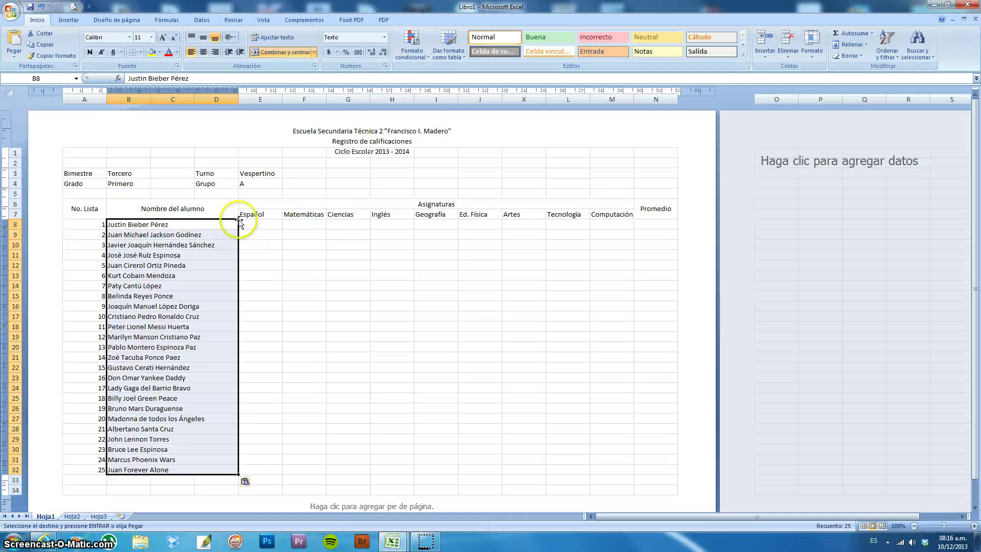
# Step: Paste the copied block of grades for all subjects into E8:M32
pyautogui.click(266, 225)
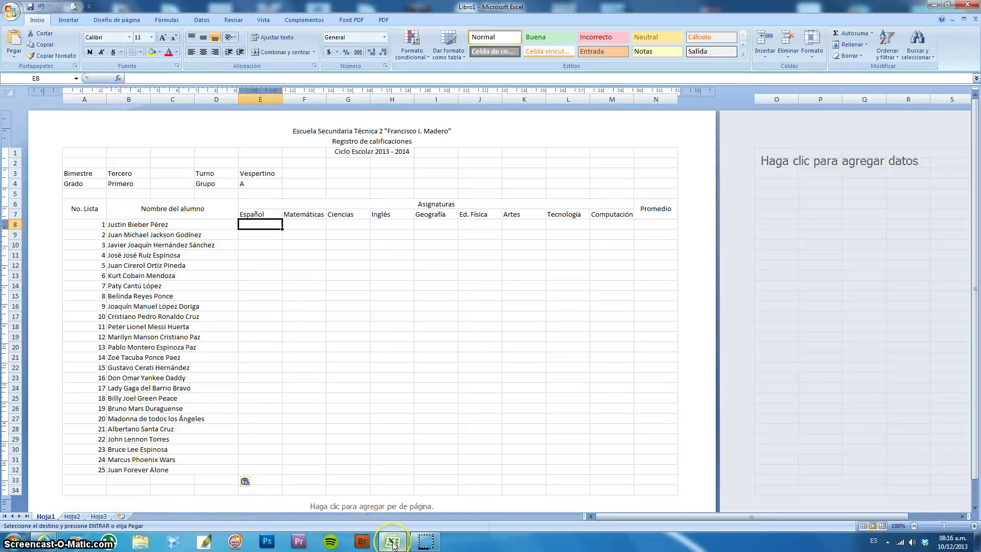
pyautogui.moveTo(393, 545)
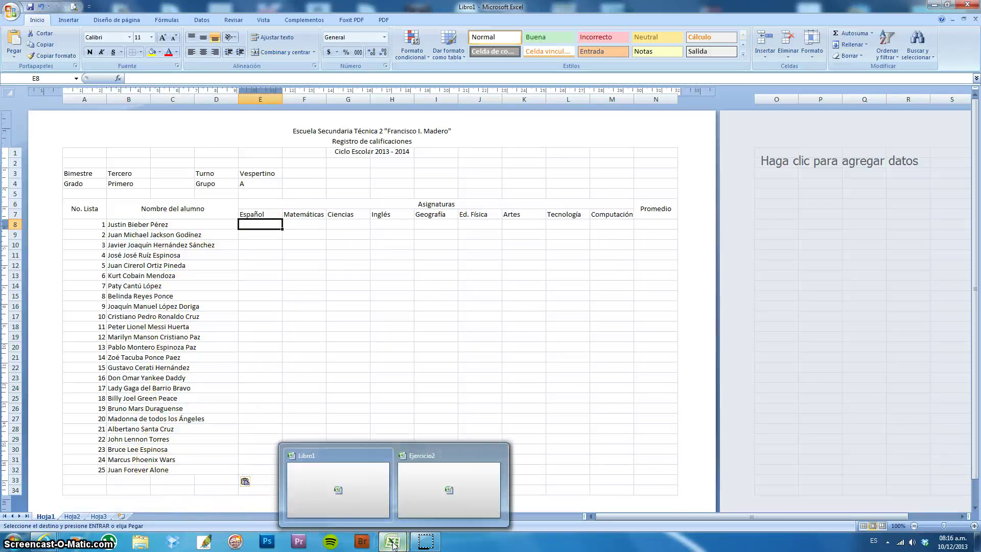
pyautogui.click(431, 548)
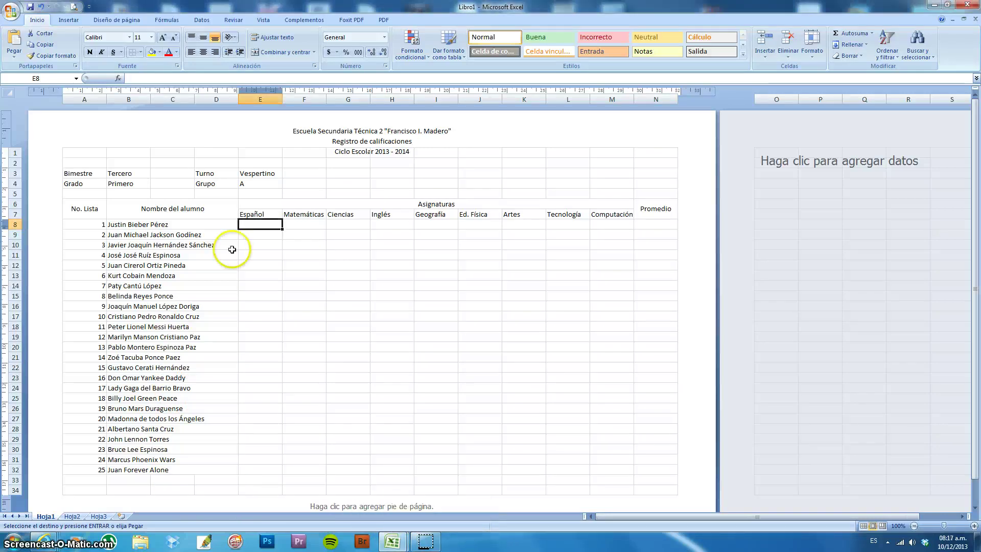
pyautogui.rightClick(251, 223)
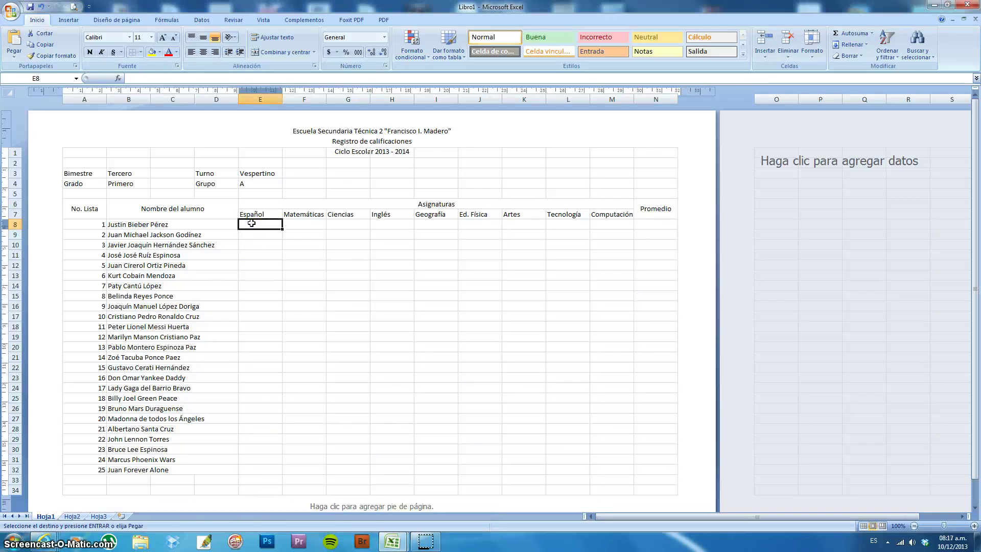
pyautogui.hotkey('ctrl', 'v')
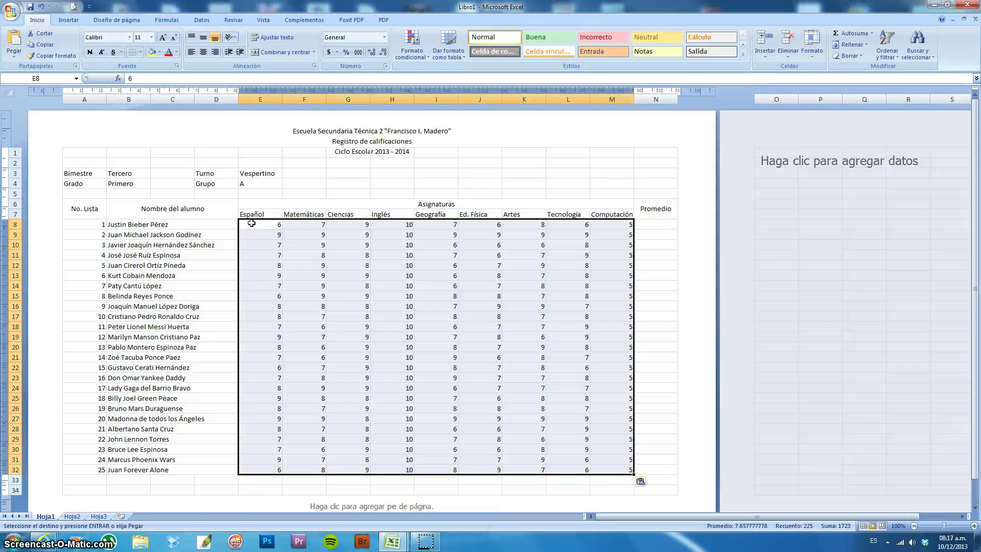
pyautogui.click(606, 225)
pyautogui.click(279, 226)
pyautogui.click(272, 265)
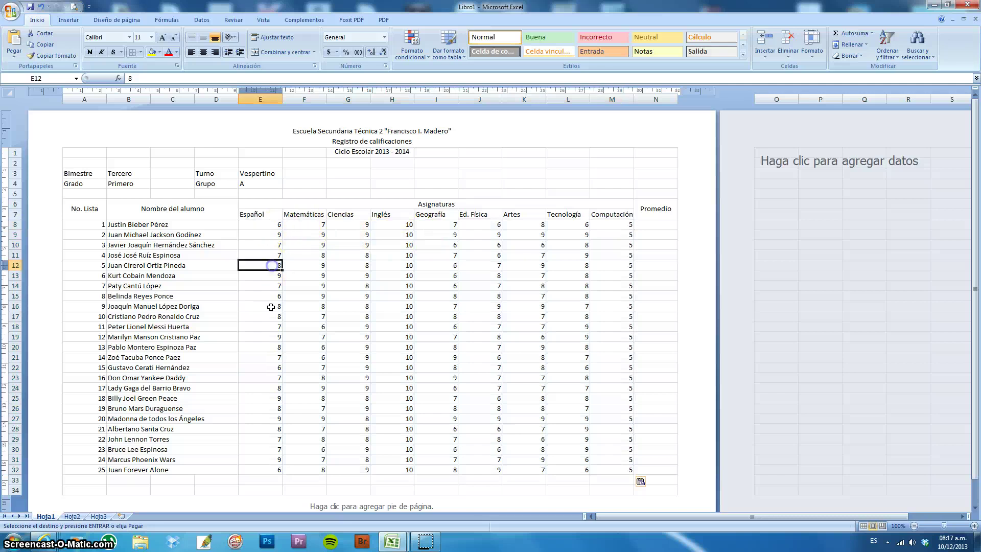
pyautogui.click(271, 325)
pyautogui.moveTo(427, 314); pyautogui.dragTo(424, 308)
pyautogui.click(379, 259)
pyautogui.click(523, 242)
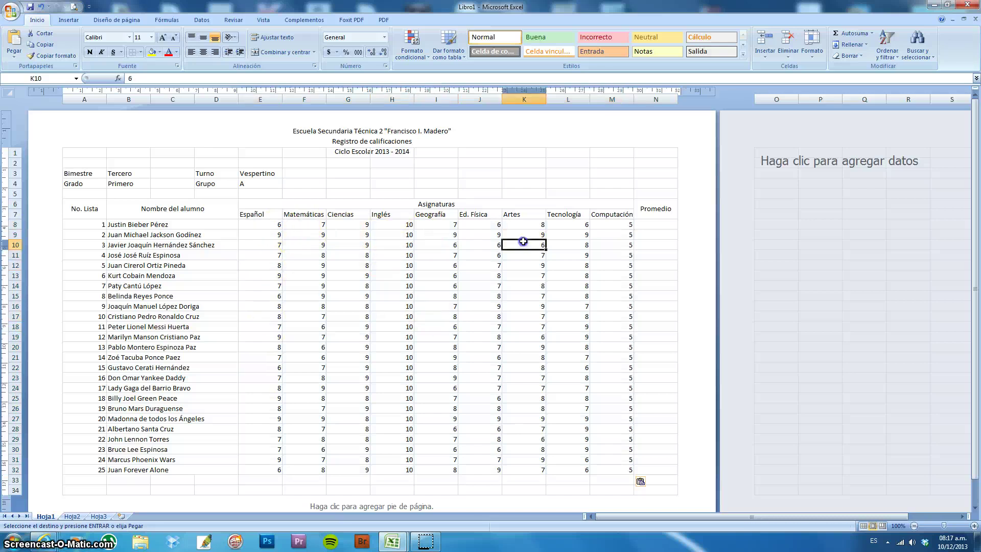
# Step: Calculate the first student's average in N8 with the Promedio function over E8:M8
pyautogui.click(655, 225)
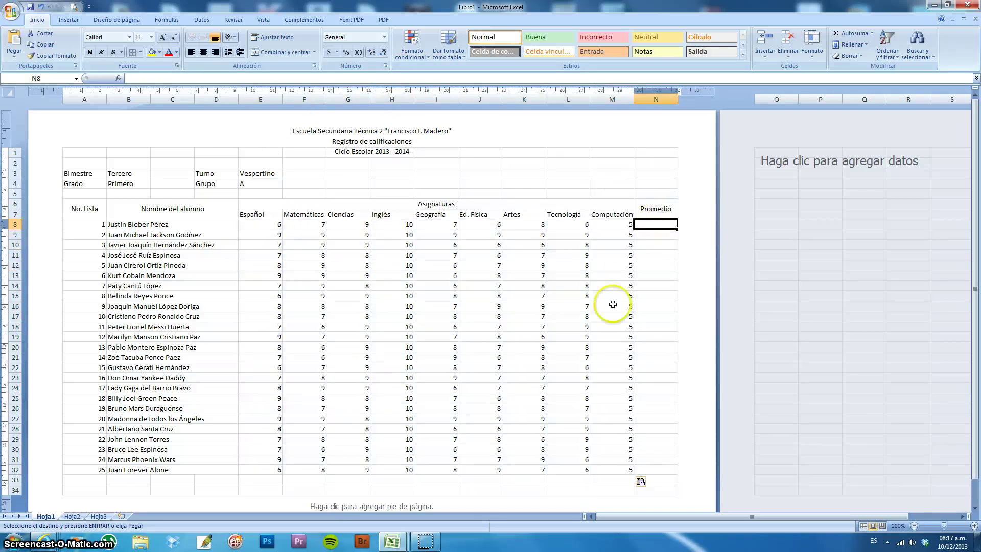
pyautogui.click(160, 22)
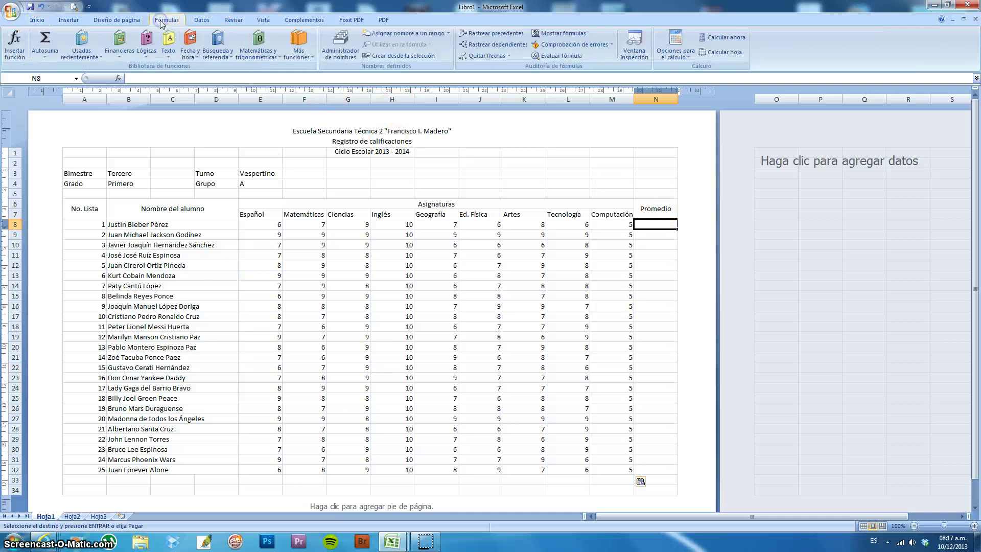
pyautogui.click(42, 60)
pyautogui.click(41, 61)
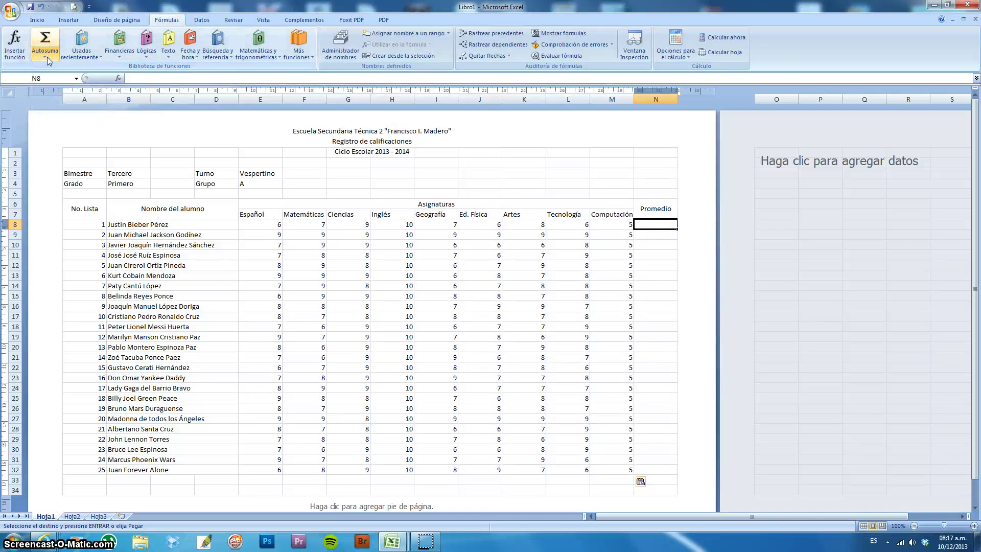
pyautogui.click(46, 55)
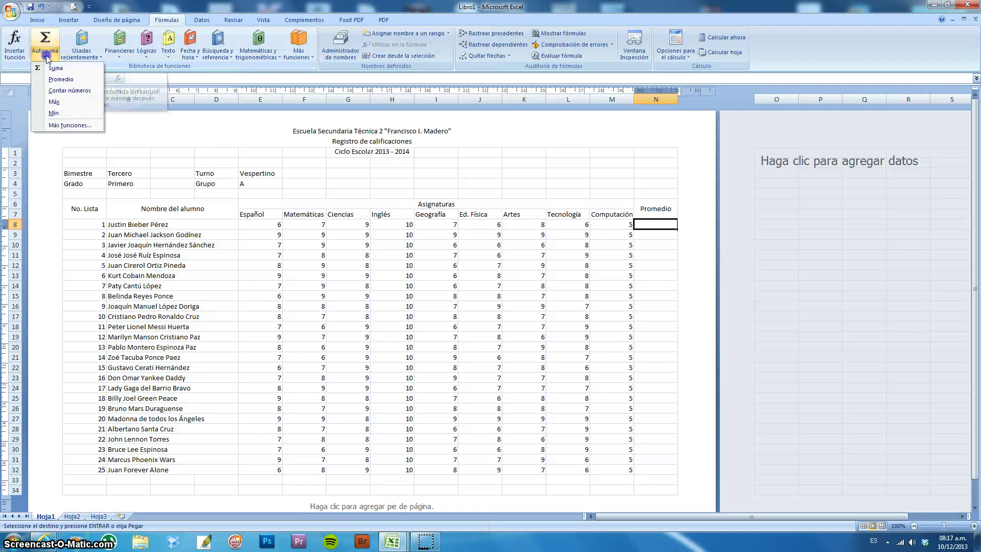
pyautogui.click(60, 80)
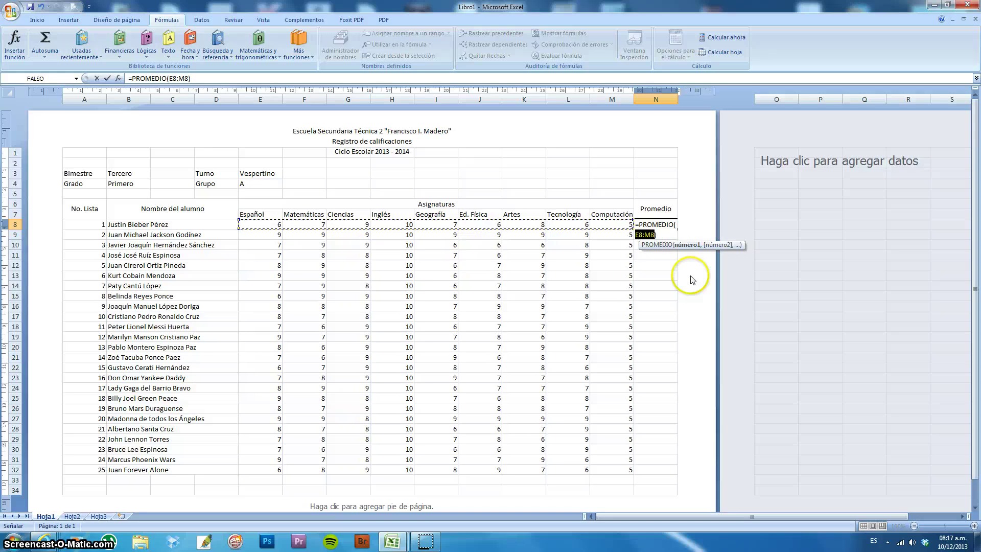
pyautogui.press('Return')
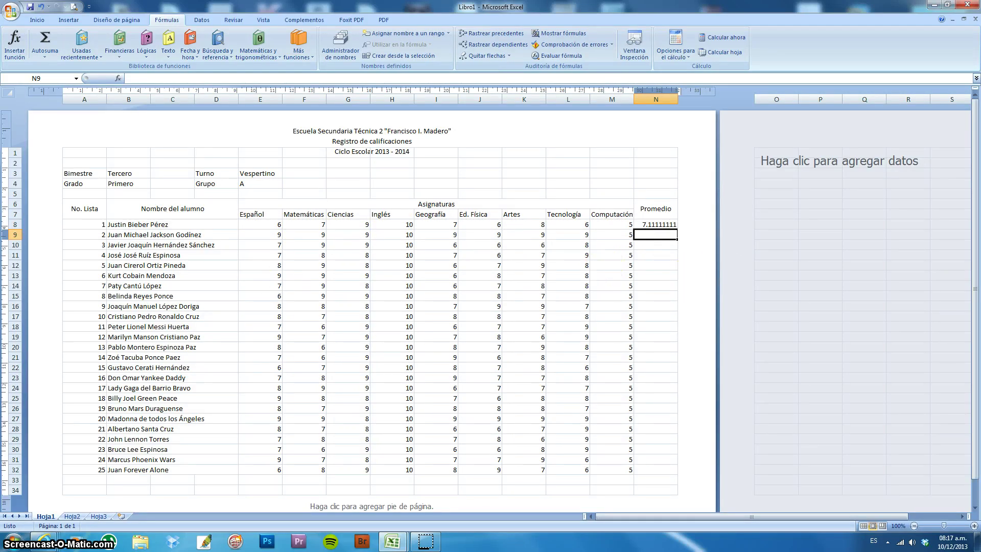
# Step: Calculate the second student's average in N9 with the Promedio function over E9:M9
pyautogui.click(43, 62)
pyautogui.click(53, 79)
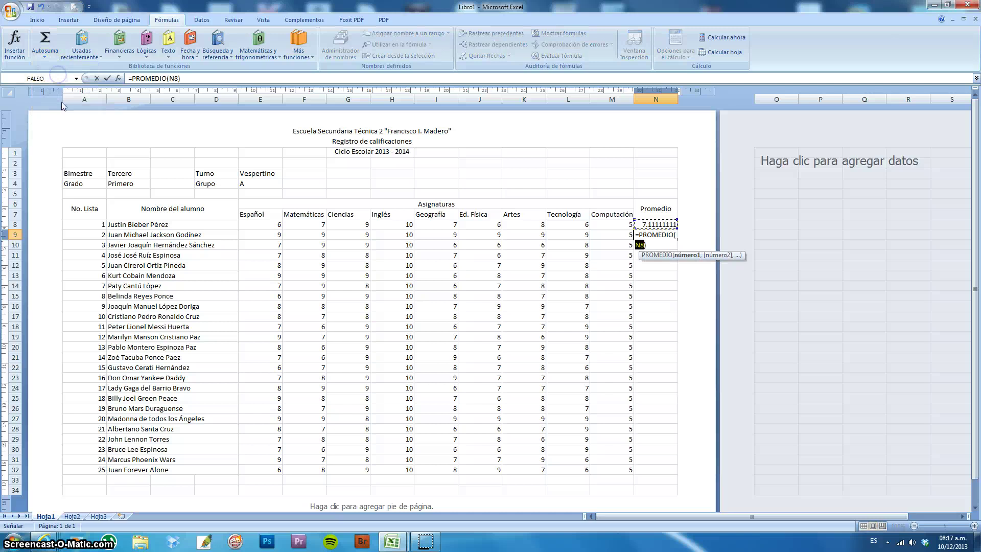
pyautogui.moveTo(249, 235); pyautogui.dragTo(618, 235)
pyautogui.press('Return')
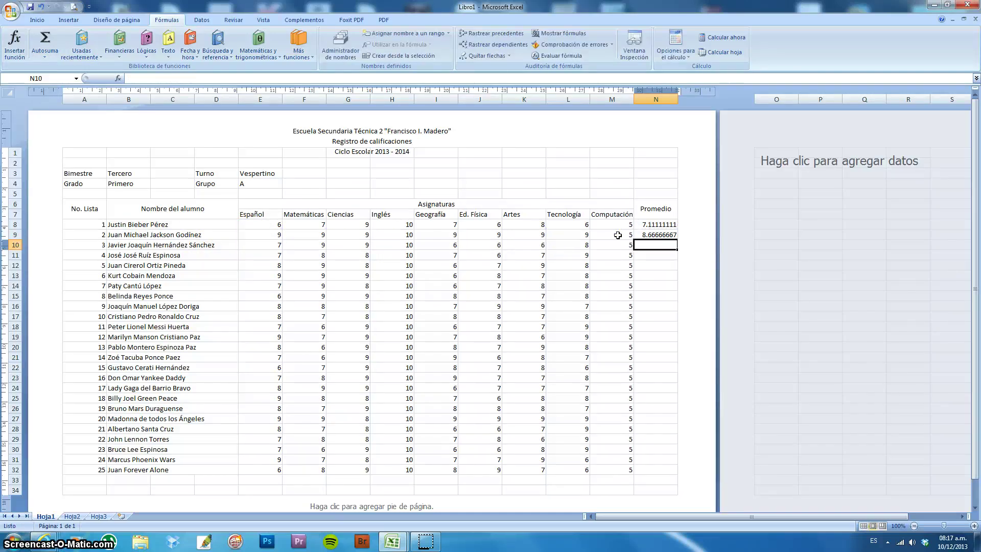
# Step: Calculate the average of E10:M10 in N10 and fill the formulas from N8:N10 down to N32
pyautogui.click(43, 57)
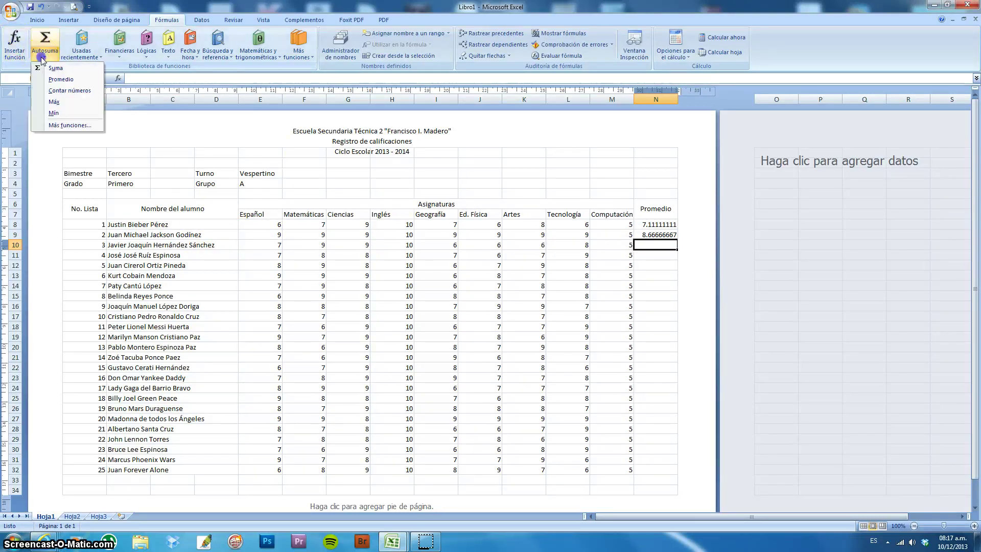
pyautogui.click(54, 79)
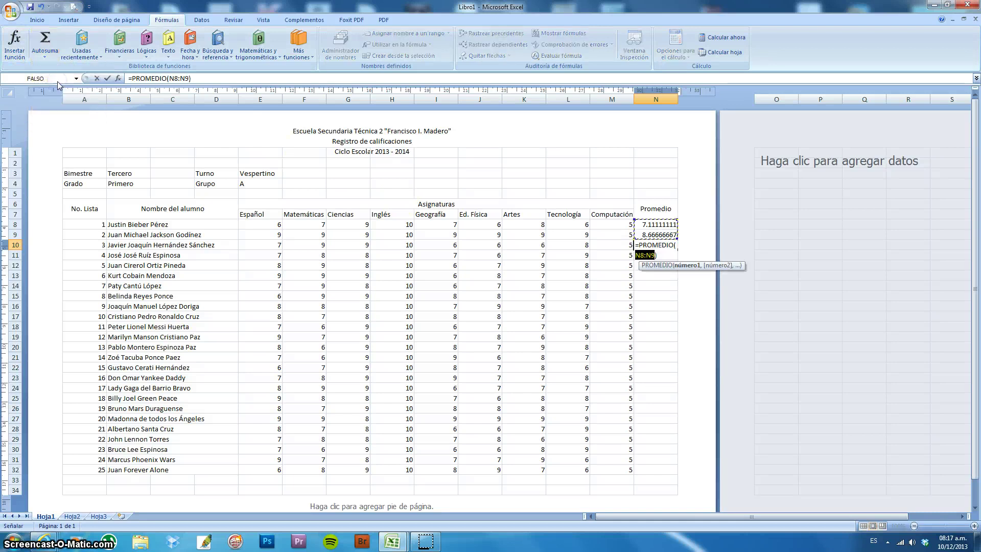
pyautogui.moveTo(260, 243); pyautogui.dragTo(607, 243)
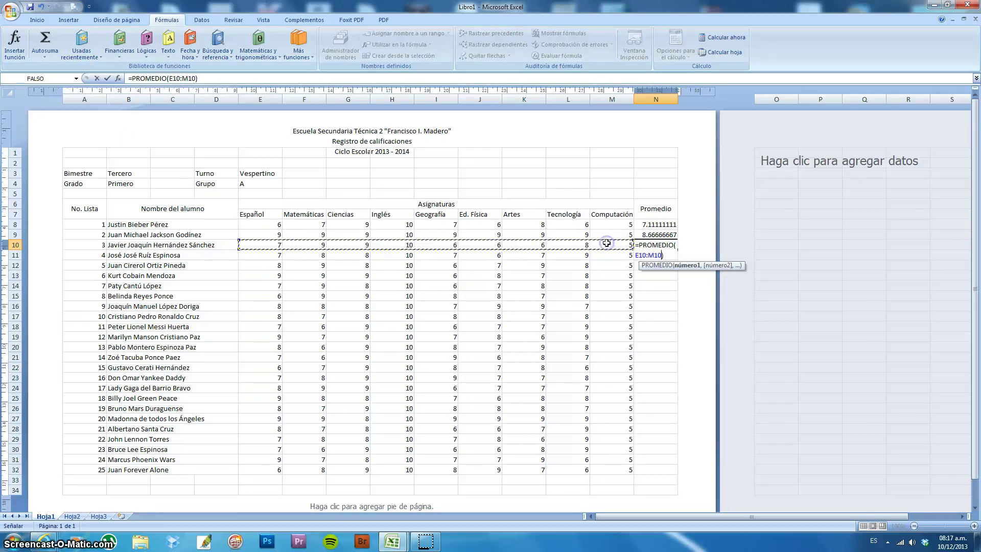
pyautogui.press('Return')
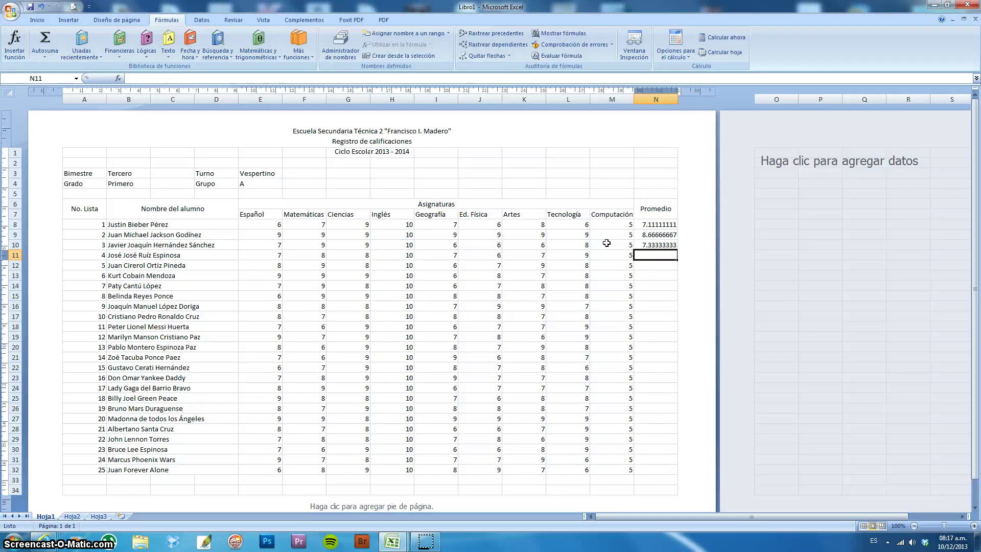
pyautogui.moveTo(645, 224); pyautogui.dragTo(675, 475)
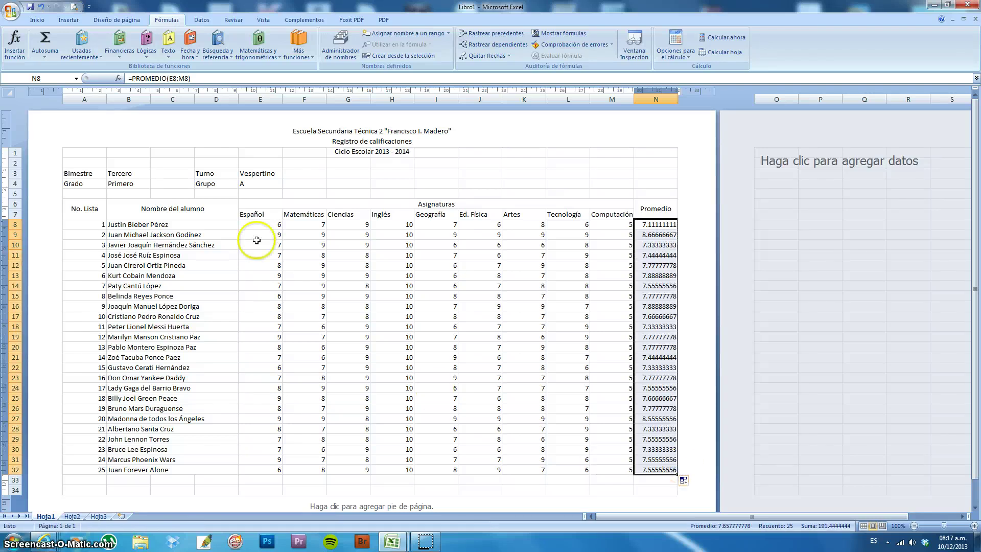
# Step: Calculate the Español column's average in E33 with the Promedio function over E8:E32
pyautogui.click(268, 479)
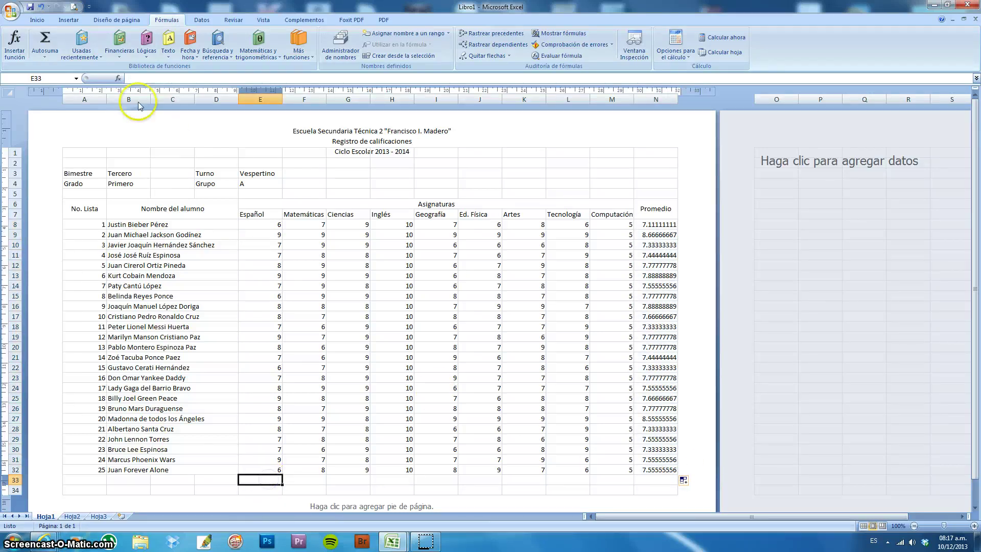
pyautogui.click(37, 56)
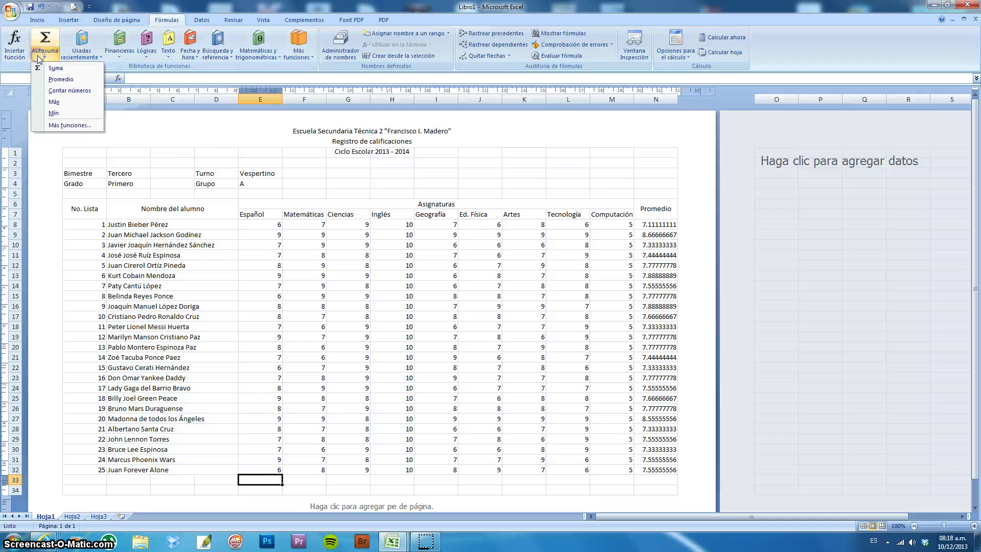
pyautogui.click(65, 80)
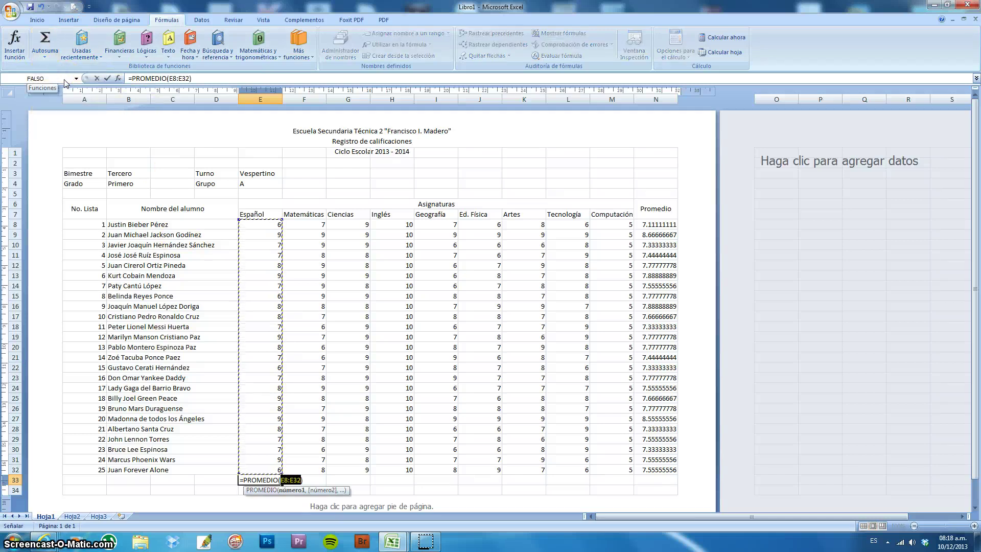
pyautogui.press('Return')
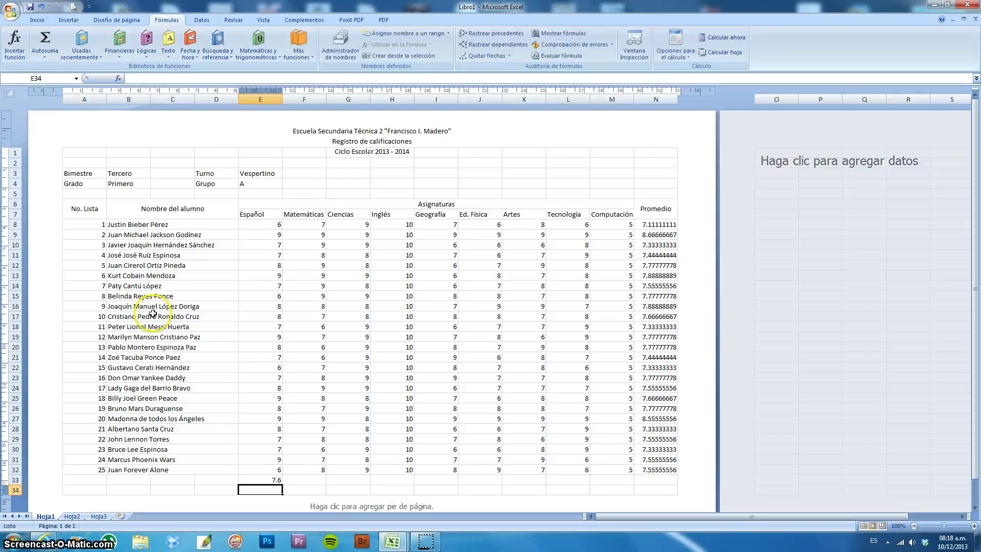
# Step: Calculate the Matemáticas column's average in F33 with the Promedio function
pyautogui.click(301, 480)
pyautogui.click(45, 55)
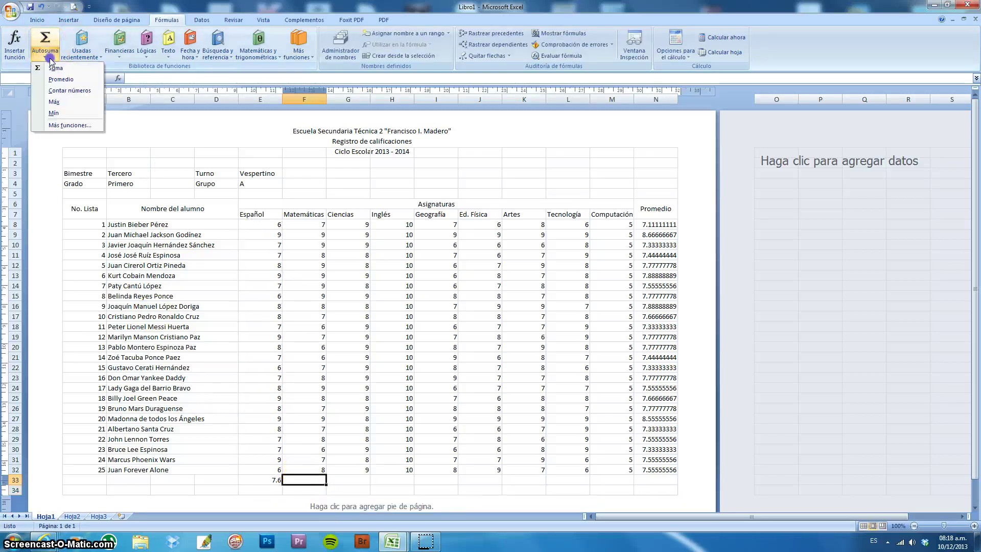
pyautogui.click(68, 79)
pyautogui.press('Return')
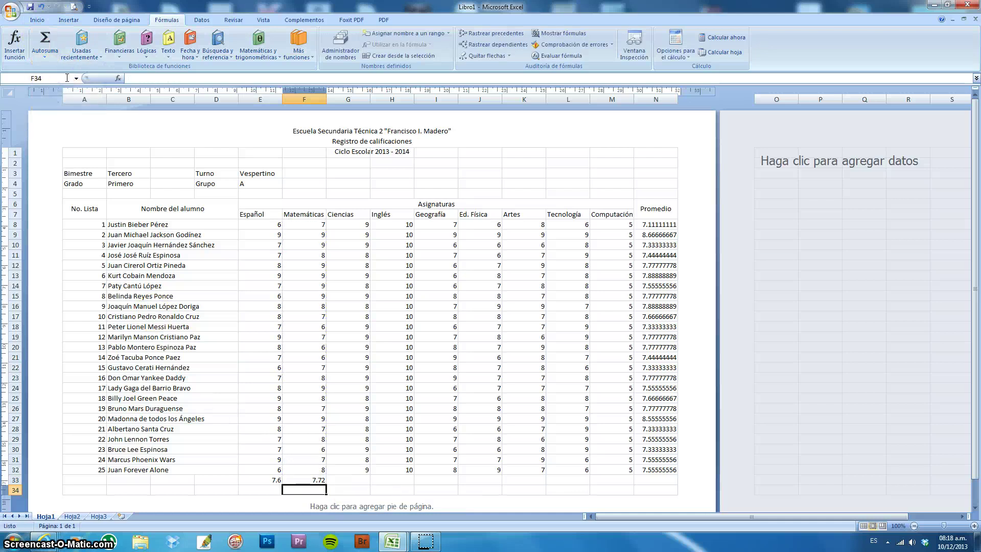
# Step: Calculate the Ciencias column's average in G33 with the Promedio function and fill the row 33 averages across to M33
pyautogui.click(353, 480)
pyautogui.click(44, 55)
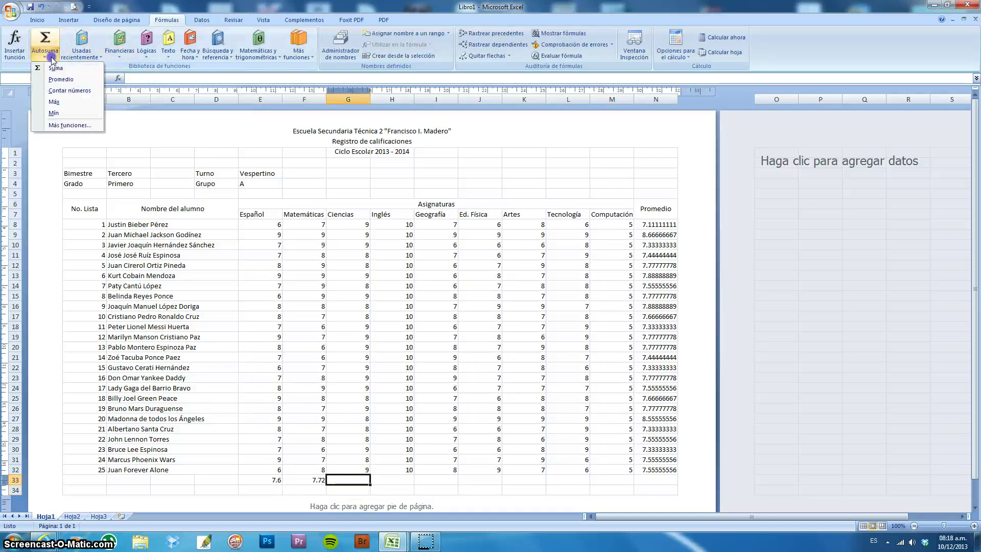
pyautogui.click(61, 80)
pyautogui.press('Return')
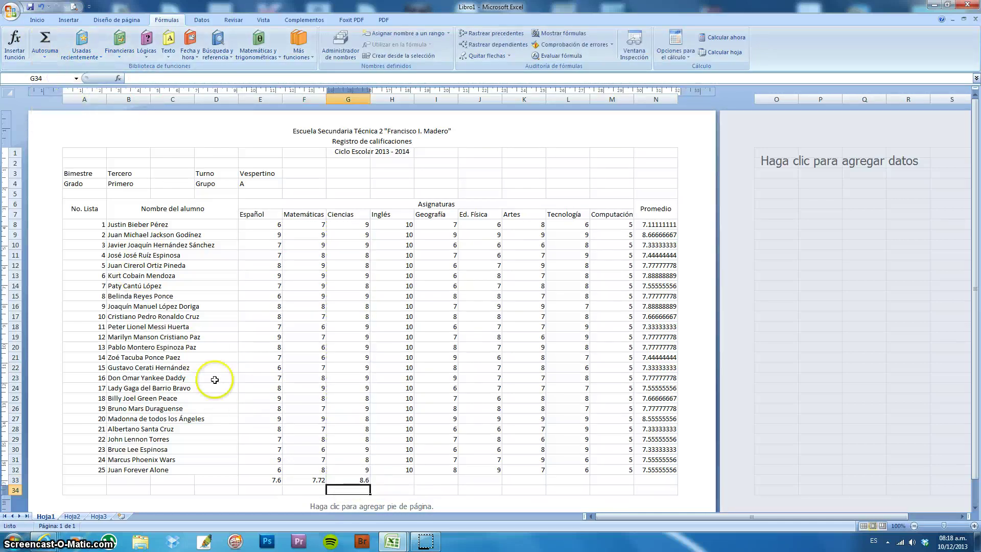
pyautogui.moveTo(276, 475); pyautogui.dragTo(622, 490)
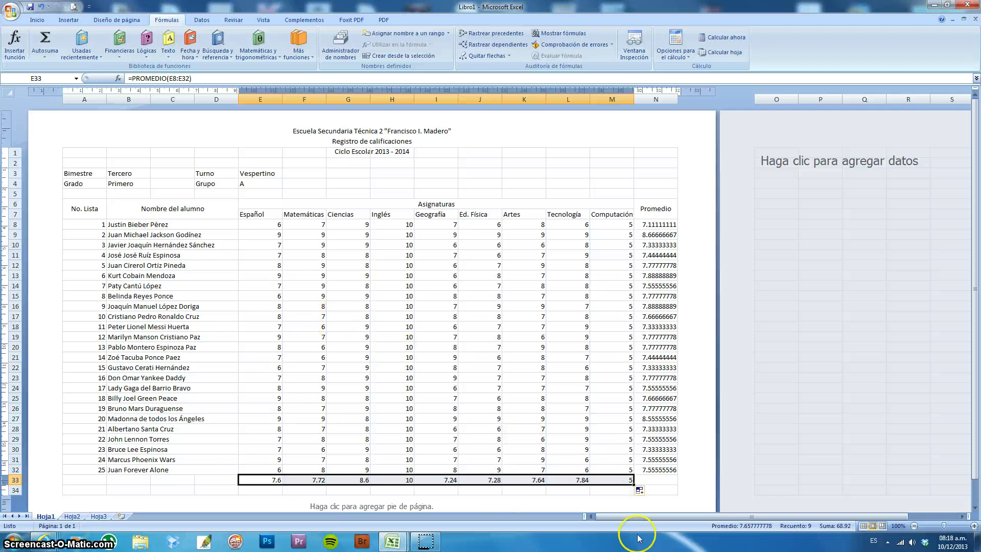
# Step: Reduce the student averages in N8:N32 to two decimal places
pyautogui.click(657, 479)
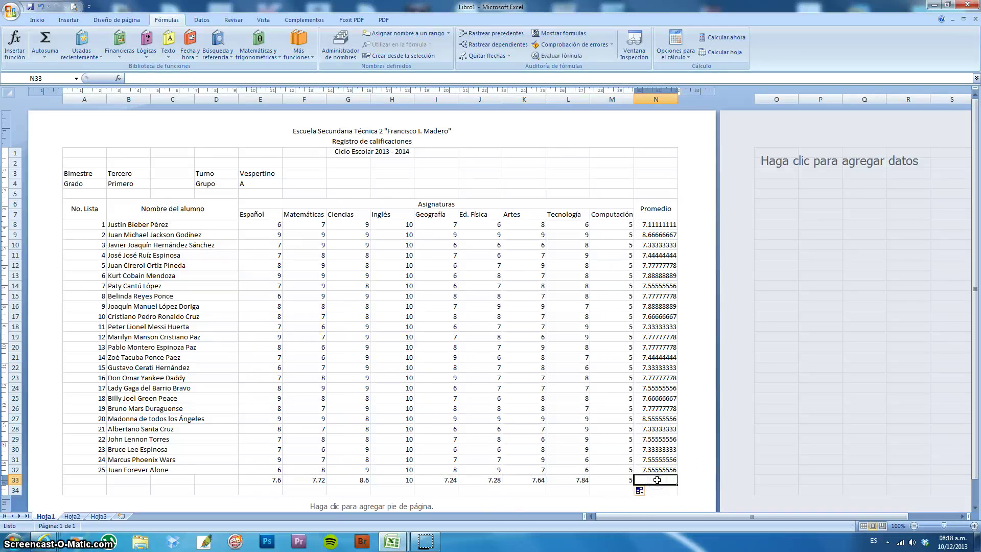
pyautogui.moveTo(645, 225); pyautogui.dragTo(648, 469)
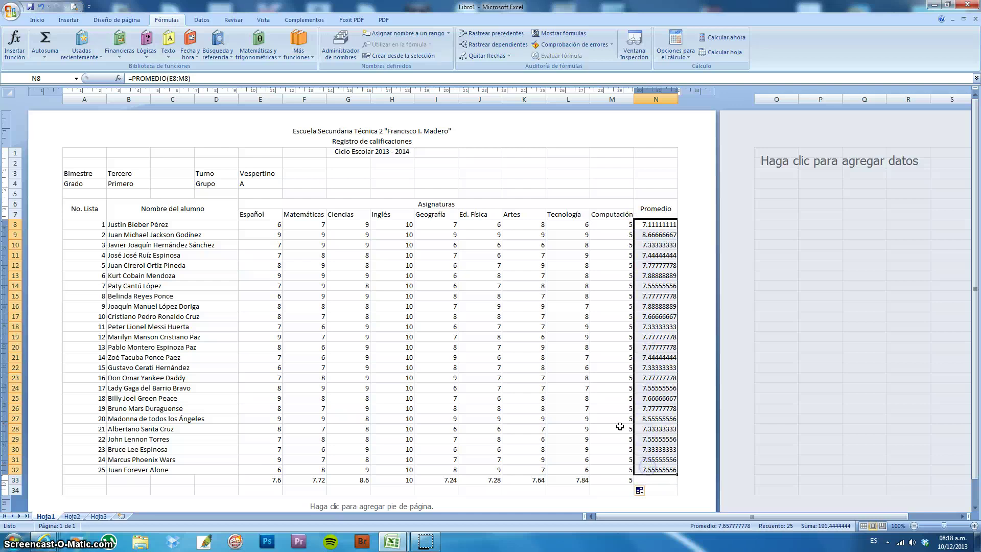
pyautogui.click(34, 20)
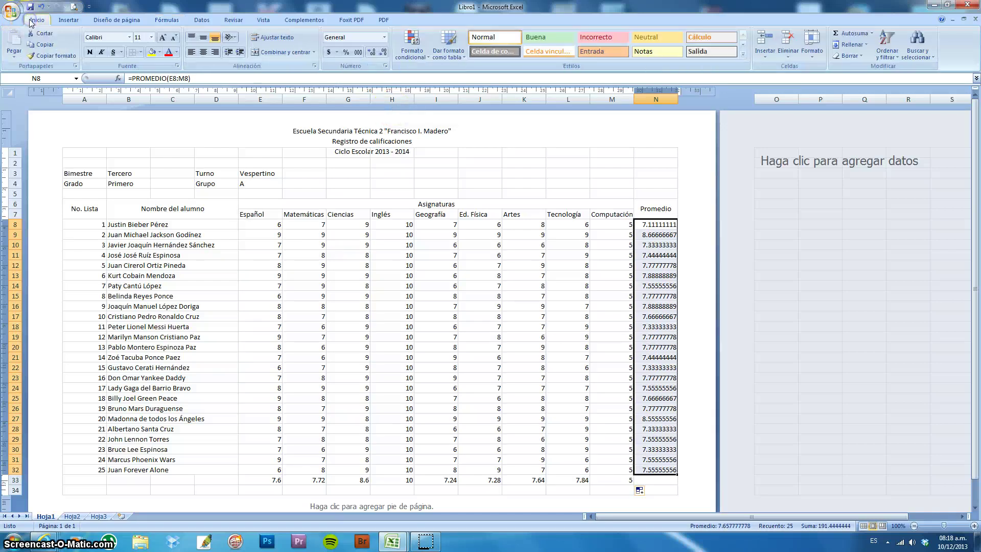
pyautogui.click(384, 53)
pyautogui.click(384, 53)
pyautogui.click(384, 53)
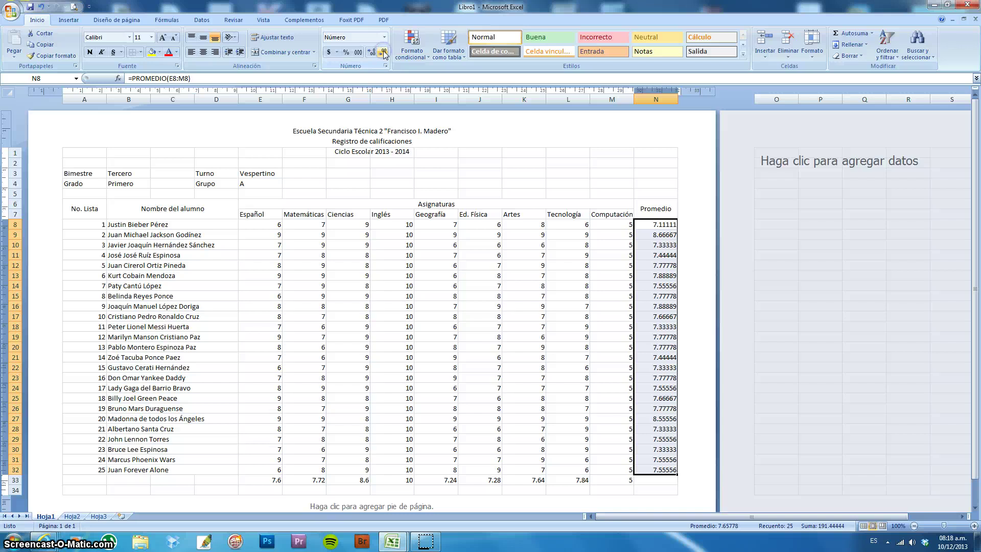
pyautogui.click(384, 53)
pyautogui.click(384, 53)
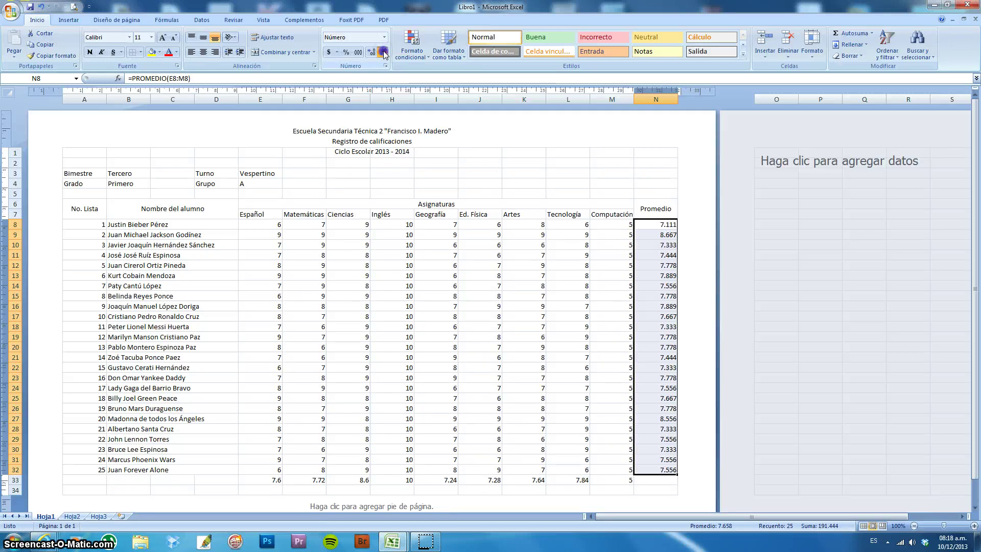
pyautogui.click(384, 53)
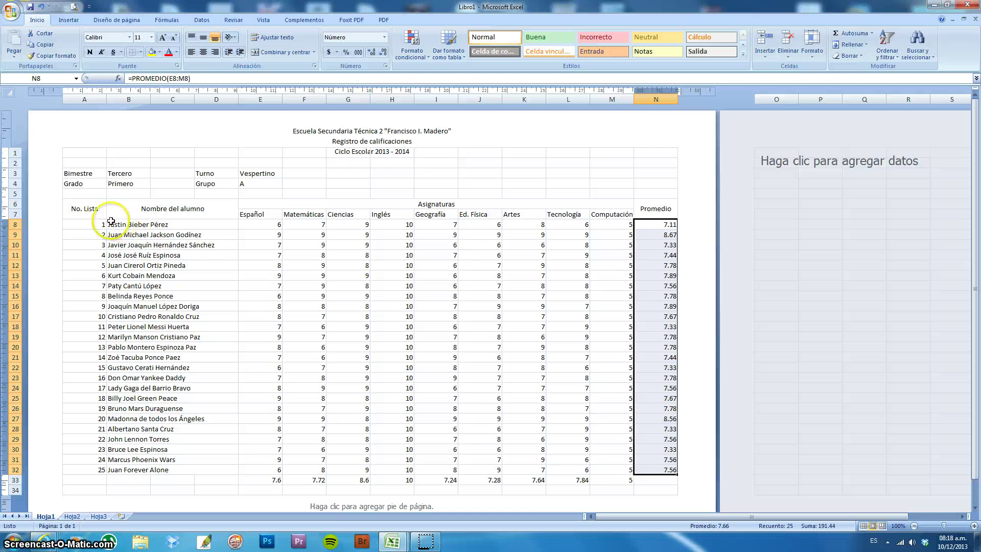
# Step: Center the list numbers in A8:A32 horizontally
pyautogui.click(83, 209)
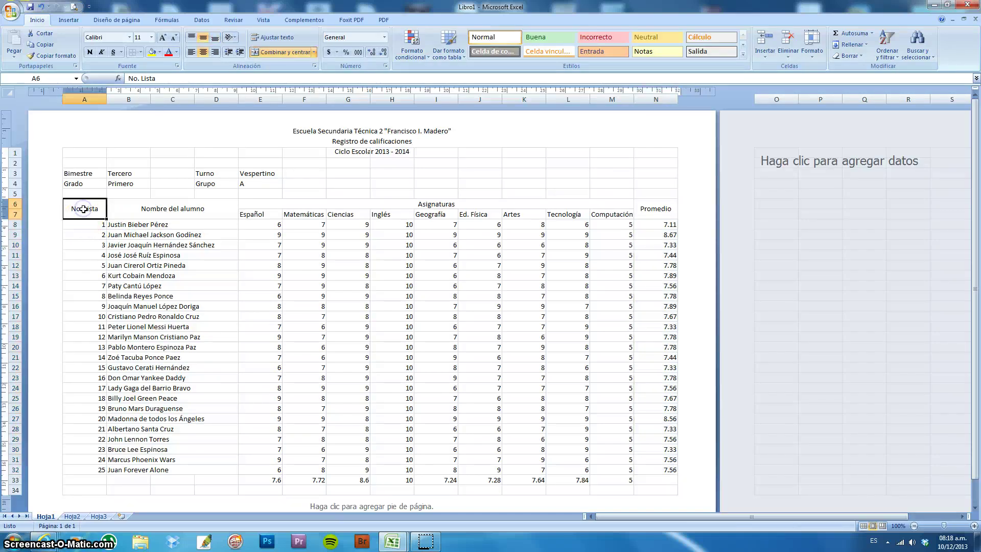
pyautogui.moveTo(81, 224); pyautogui.dragTo(70, 469)
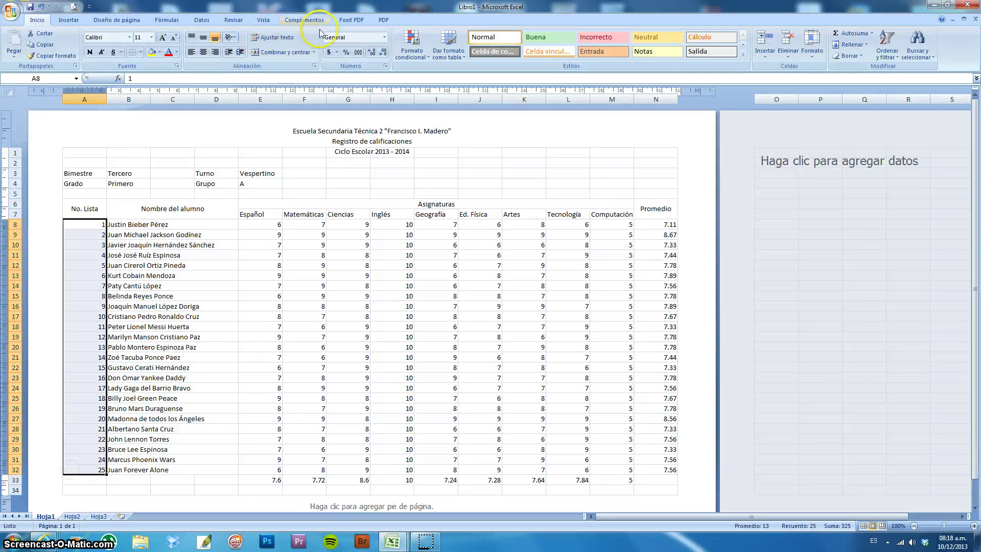
pyautogui.click(203, 52)
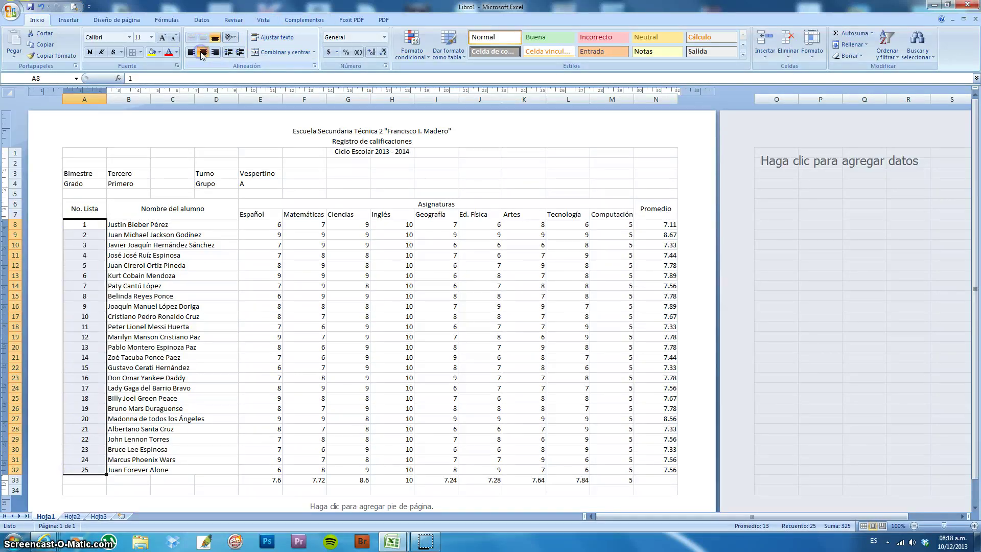
# Step: Format the table header A6:N7 with a black fill and white bold text
pyautogui.click(97, 208)
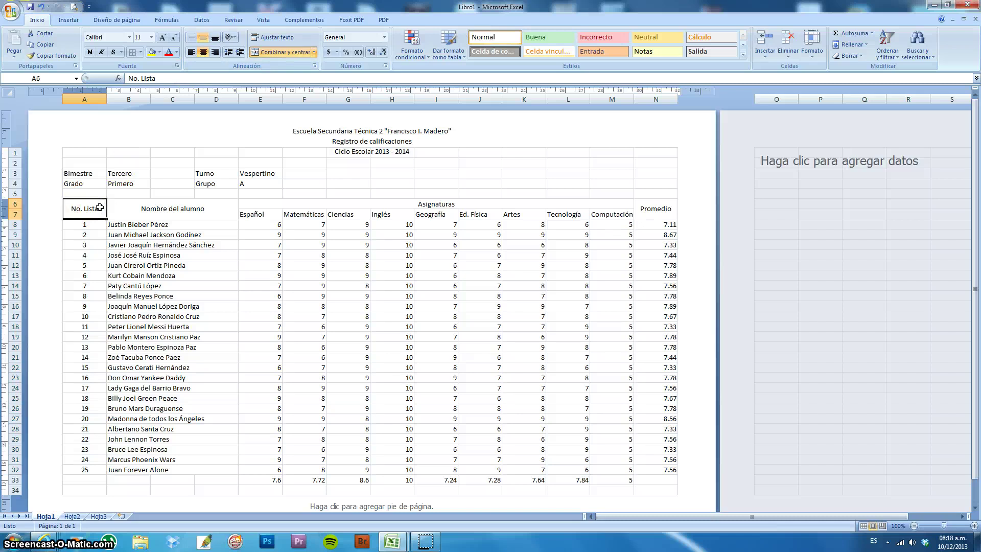
pyautogui.moveTo(100, 207); pyautogui.dragTo(648, 211)
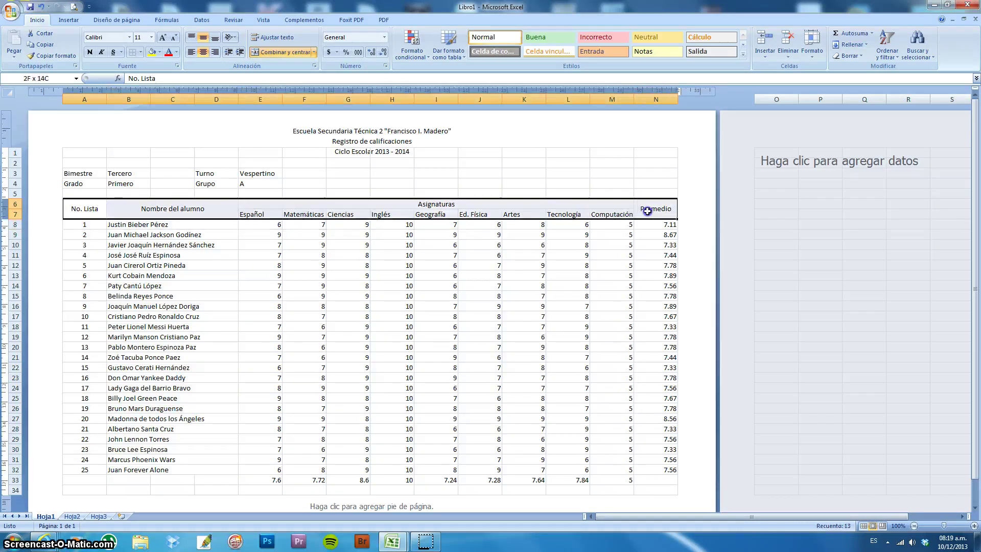
pyautogui.click(160, 53)
pyautogui.click(160, 75)
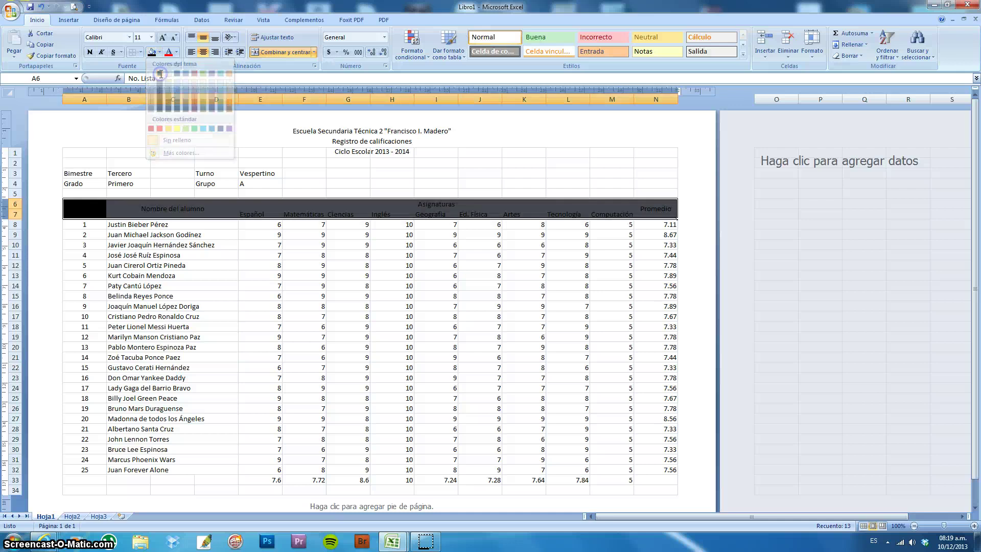
pyautogui.click(176, 52)
pyautogui.click(167, 86)
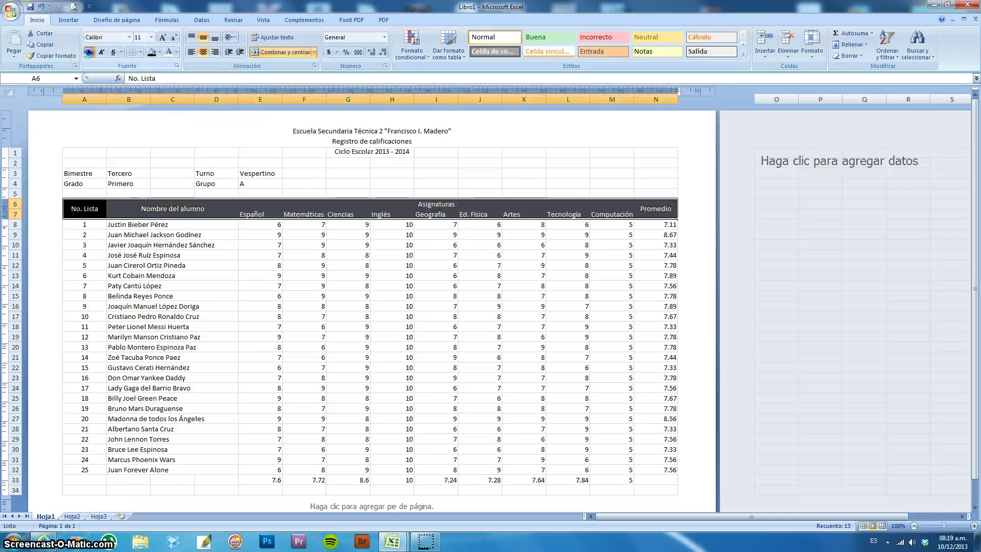
pyautogui.click(88, 52)
# Step: Apply a thick box border around the group details in A3:E4
pyautogui.moveTo(71, 173); pyautogui.dragTo(263, 187)
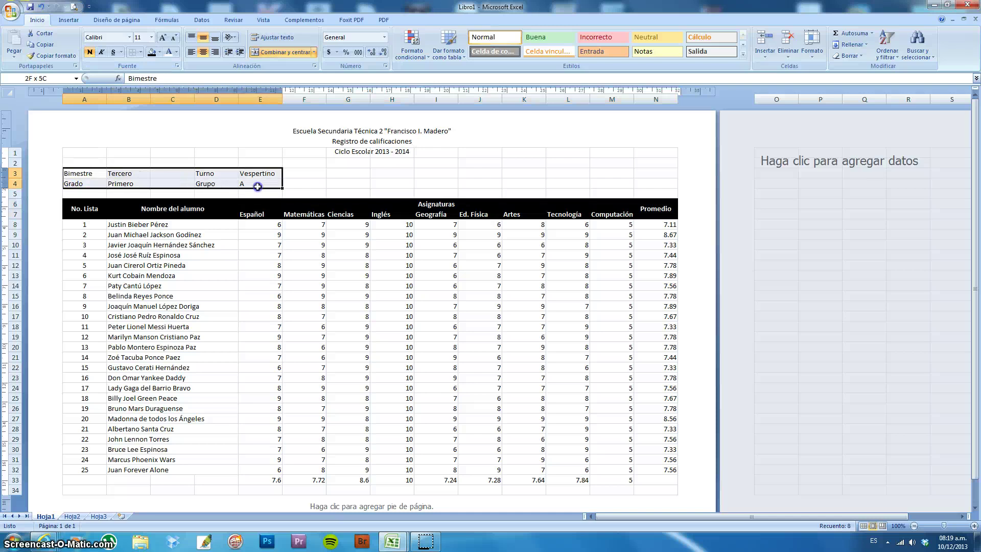
pyautogui.click(141, 52)
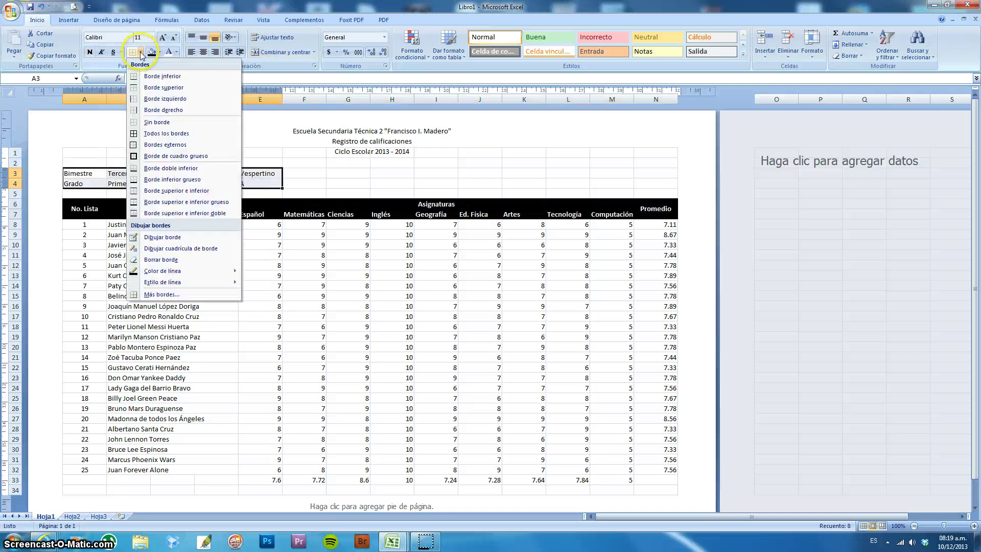
pyautogui.click(157, 156)
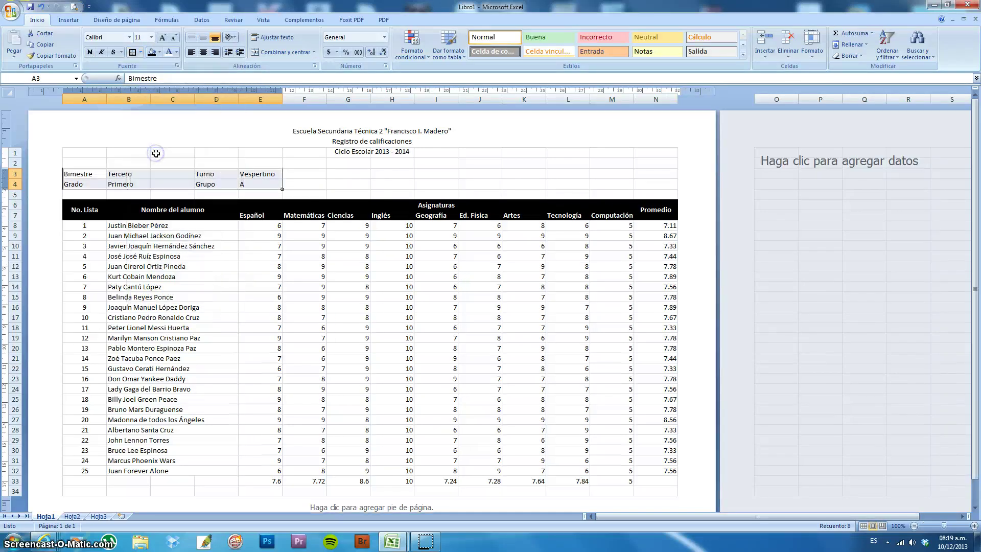
# Step: Apply all borders to the student and grade cells A8:N33
pyautogui.moveTo(81, 226); pyautogui.dragTo(649, 478)
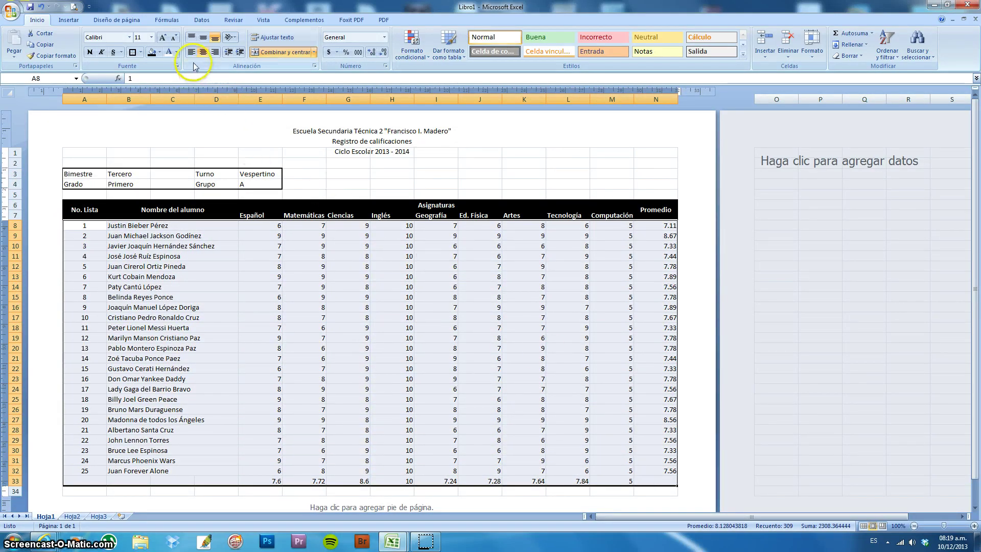
pyautogui.click(141, 52)
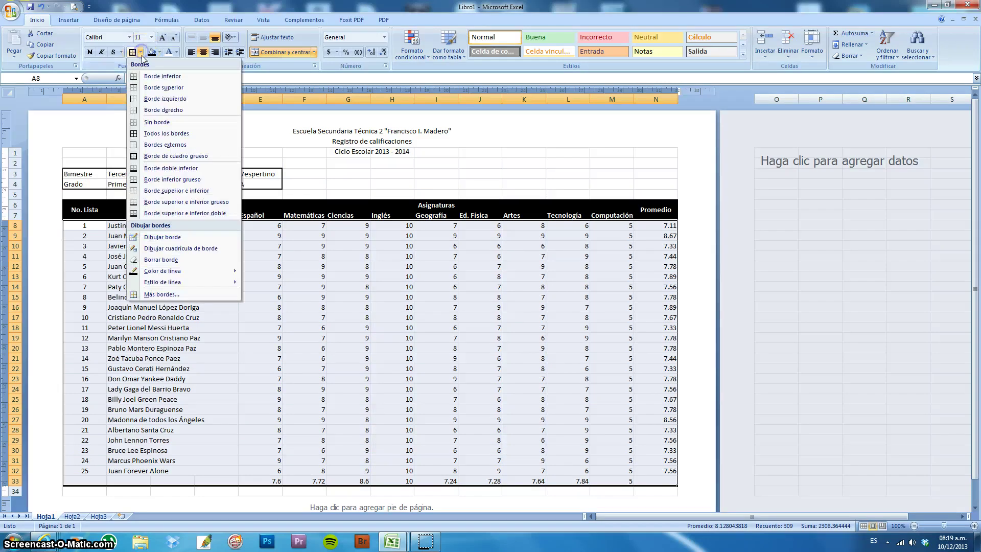
pyautogui.click(160, 134)
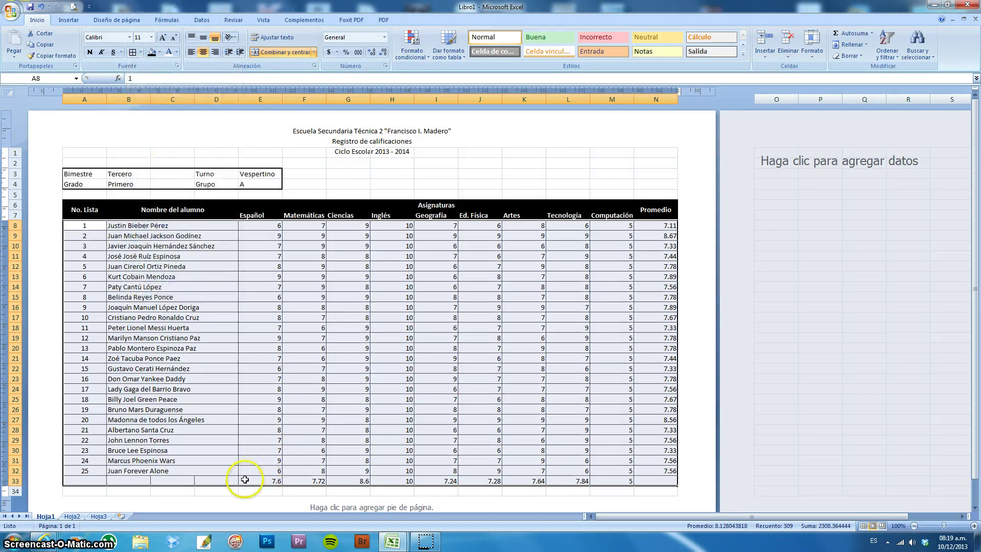
# Step: Merge and center B33:D33 and enter the label "Promedio por materia"
pyautogui.click(126, 481)
pyautogui.moveTo(126, 481); pyautogui.dragTo(203, 481)
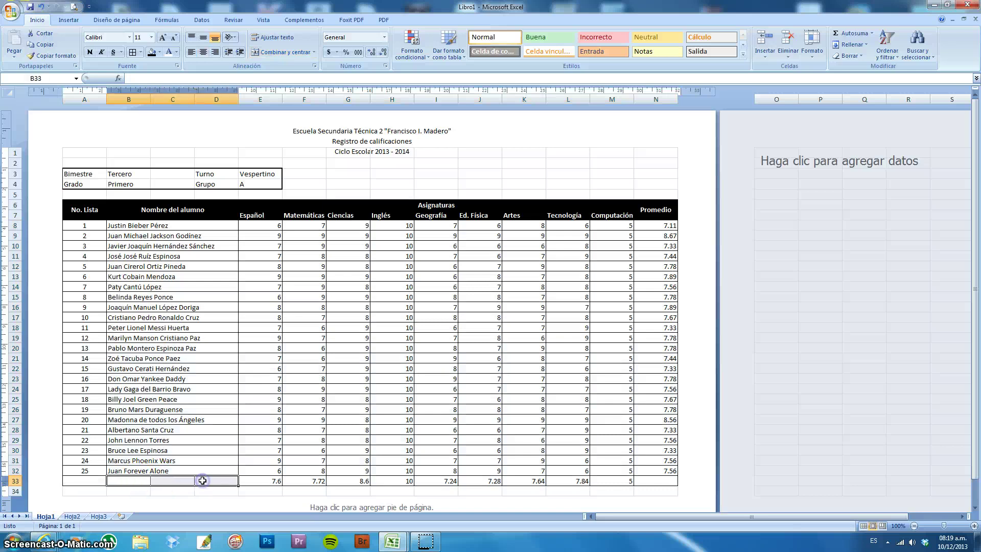
pyautogui.click(271, 50)
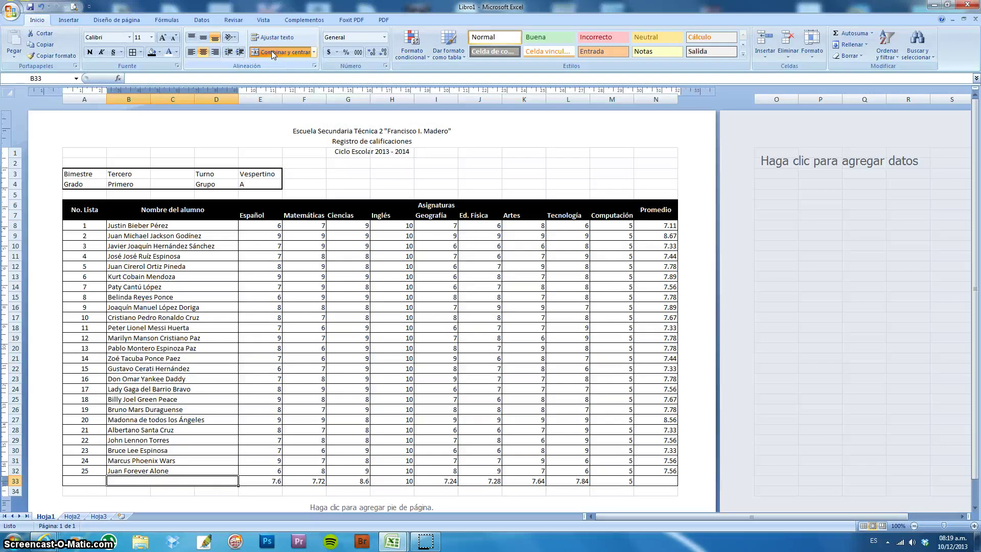
pyautogui.write('Promde')
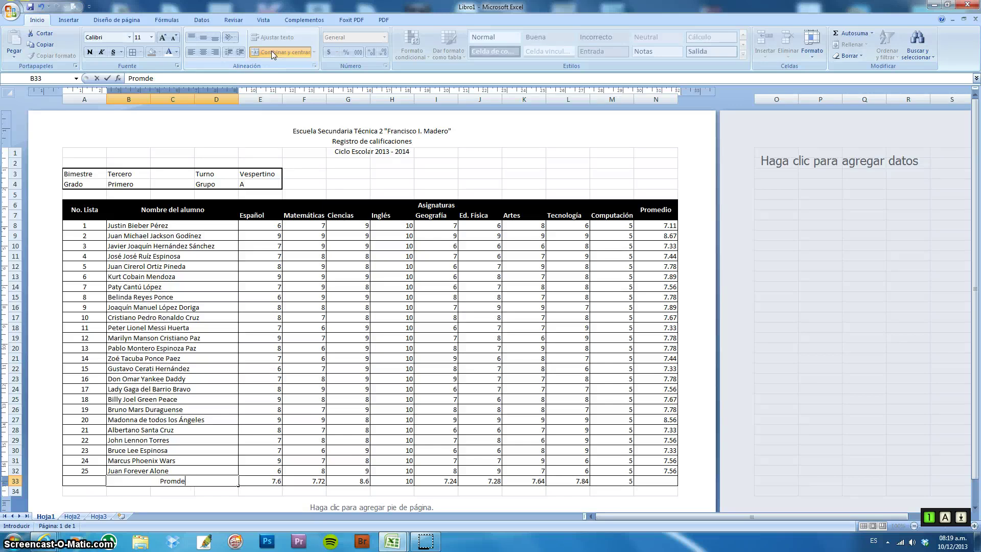
pyautogui.write('idio por materia')
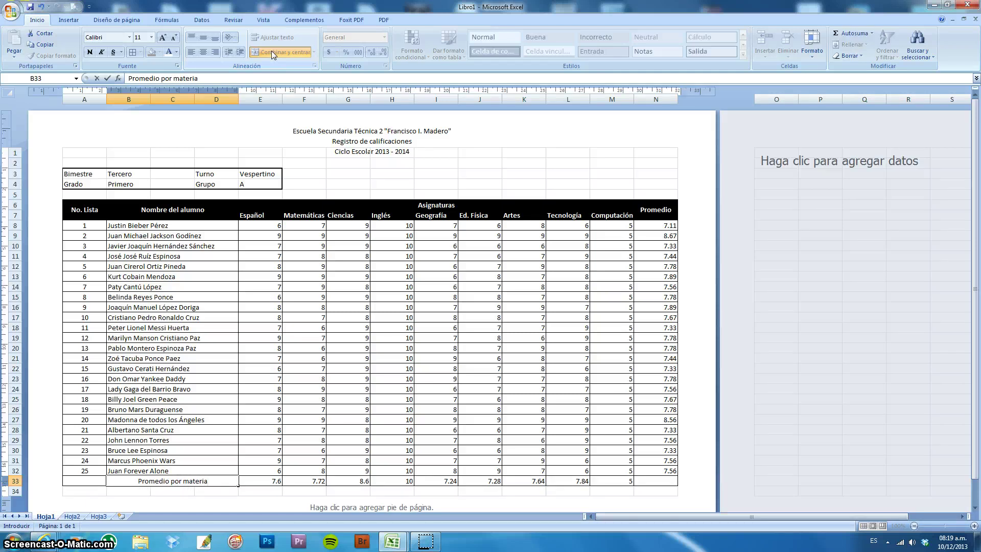
# Step: Extend the "Promedio por materia" label into one merged, centered cell over A33:D33 with all borders
pyautogui.click(88, 481)
pyautogui.moveTo(88, 481); pyautogui.dragTo(209, 483)
pyautogui.click(264, 52)
pyautogui.click(265, 52)
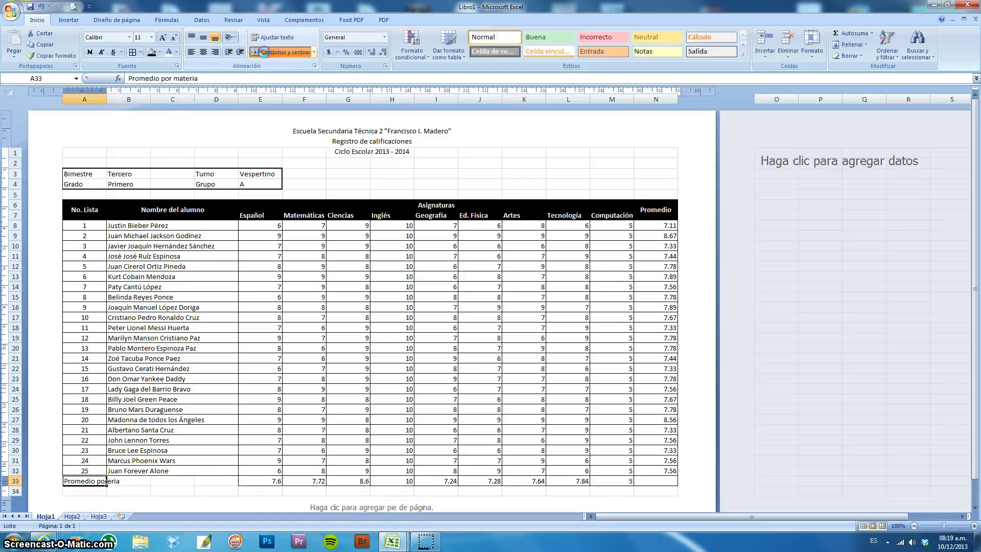
pyautogui.click(132, 52)
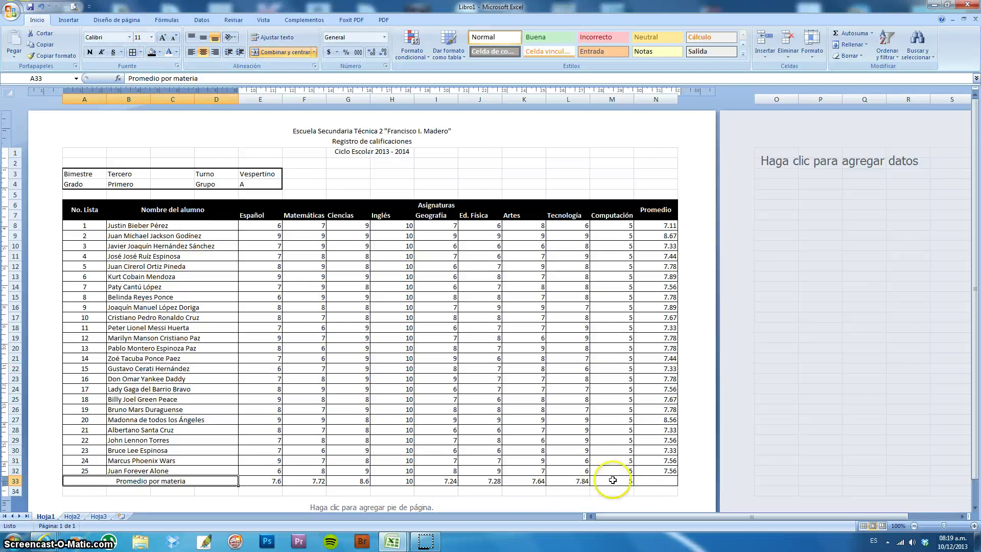
# Step: Make the subject averages in E33:M33 and the student averages in N8:N32 bold
pyautogui.moveTo(277, 479); pyautogui.dragTo(624, 482)
pyautogui.click(90, 52)
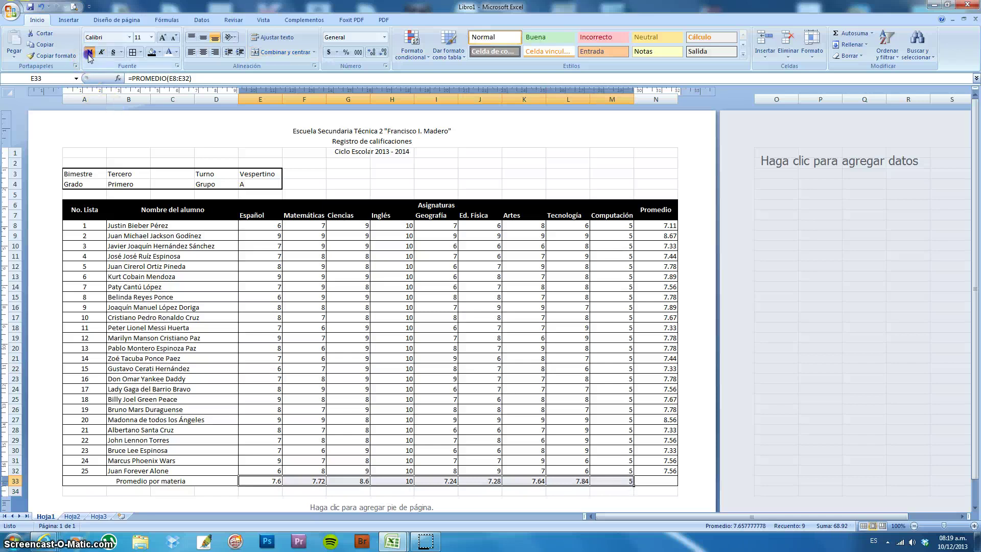
pyautogui.moveTo(649, 225); pyautogui.dragTo(650, 470)
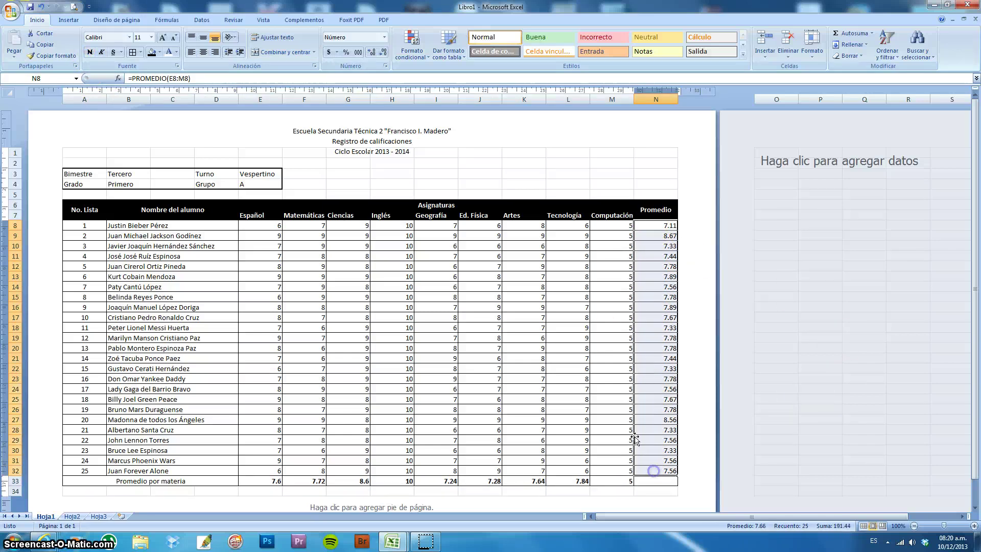
pyautogui.click(89, 53)
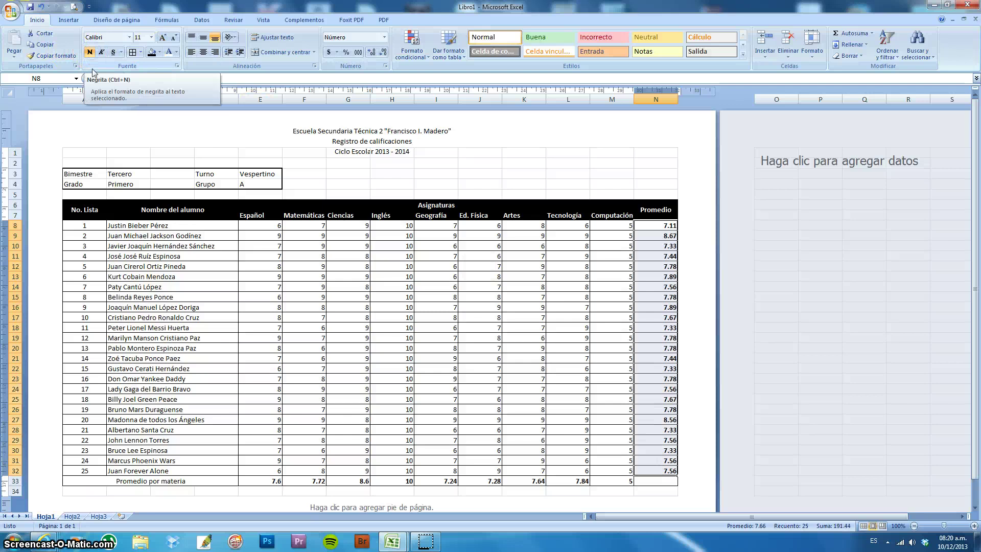
# Step: Start saving the workbook under a new name and choose the Documentos library as the destination
pyautogui.click(665, 483)
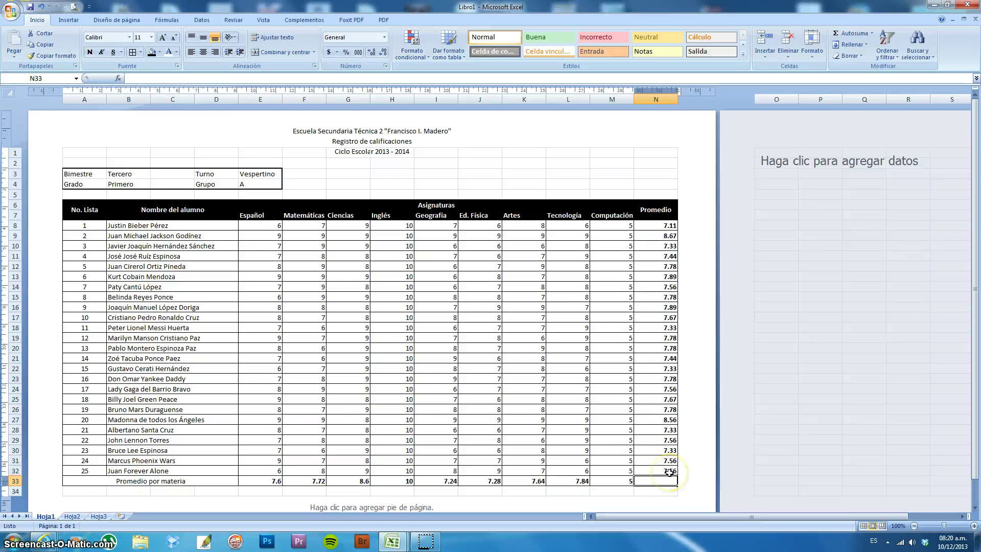
pyautogui.click(8, 13)
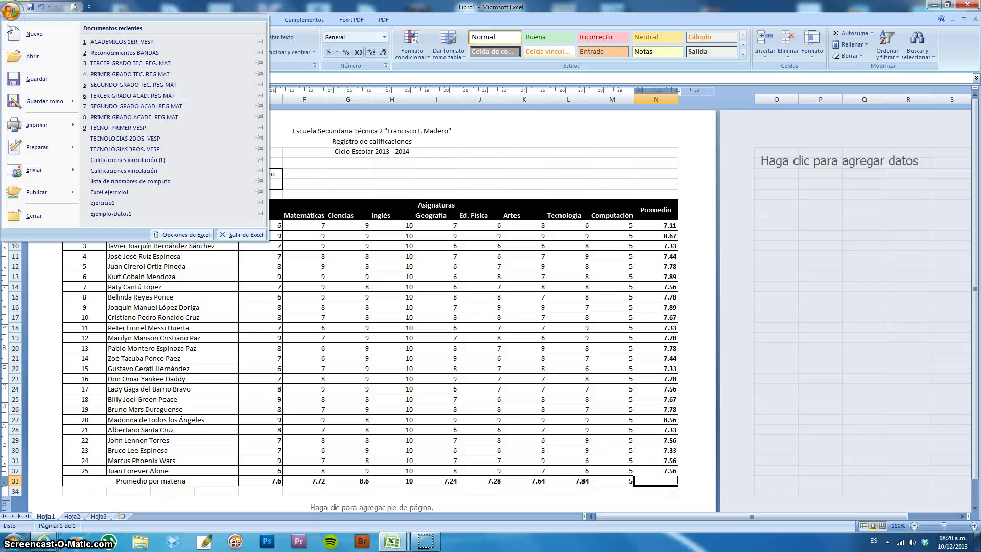
pyautogui.click(25, 103)
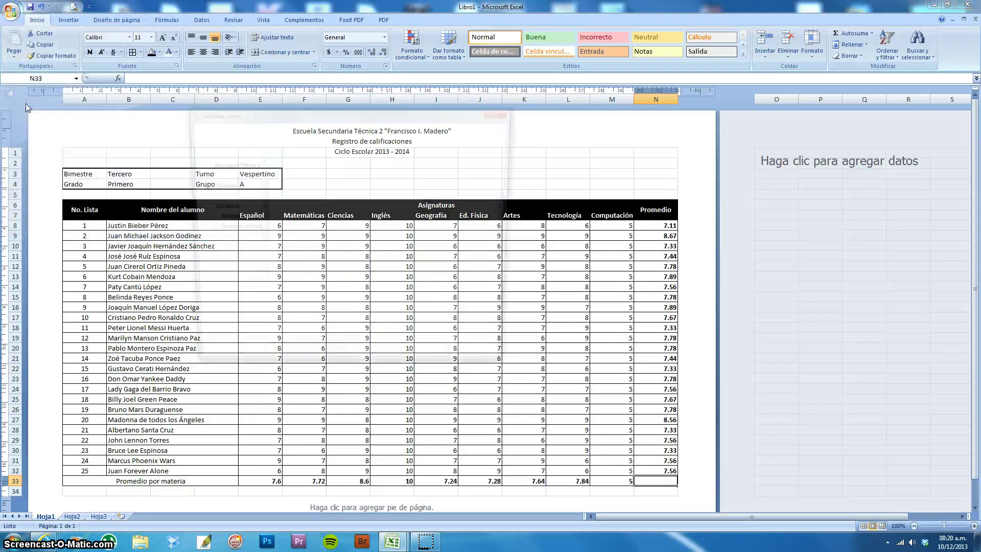
pyautogui.moveTo(308, 107); pyautogui.dragTo(384, 116)
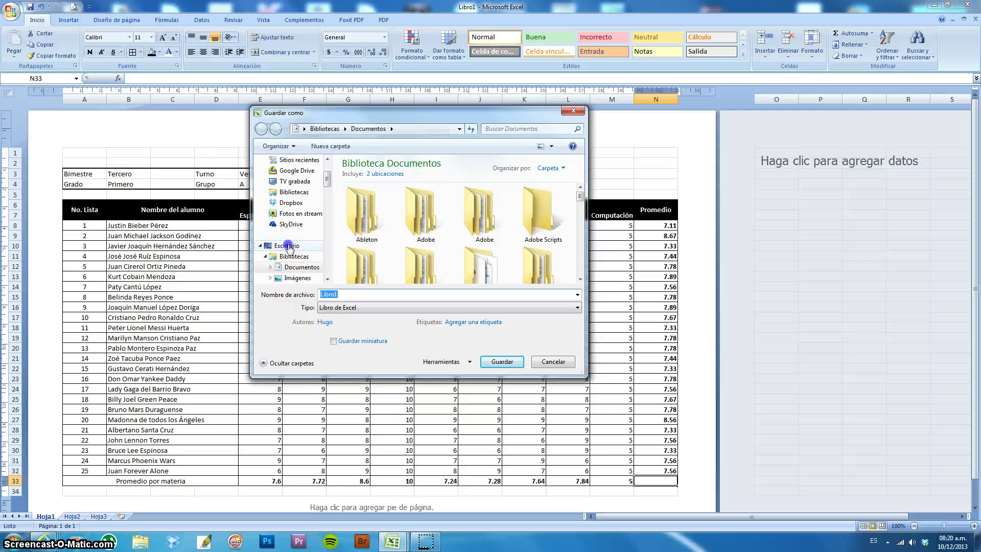
pyautogui.click(287, 247)
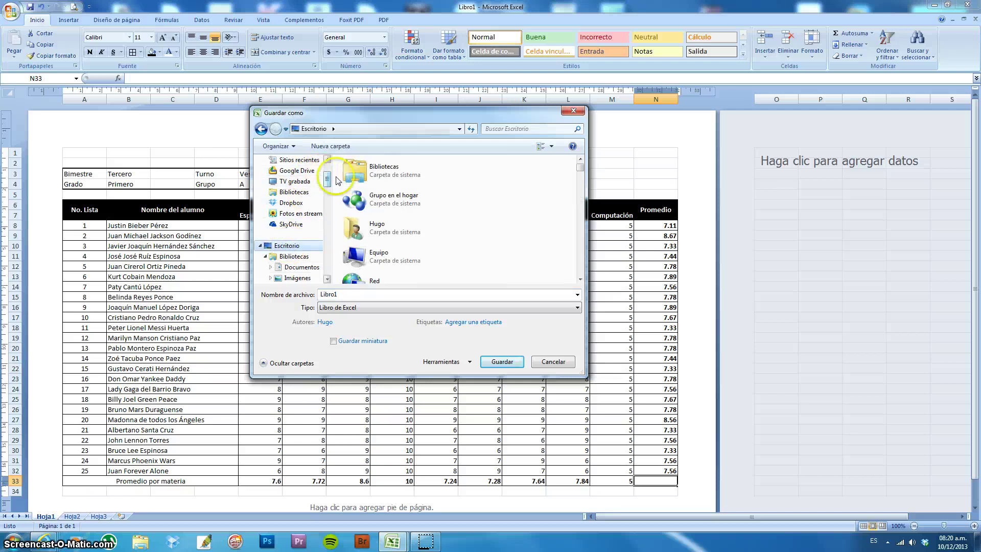
pyautogui.click(360, 175)
pyautogui.doubleClick(361, 175)
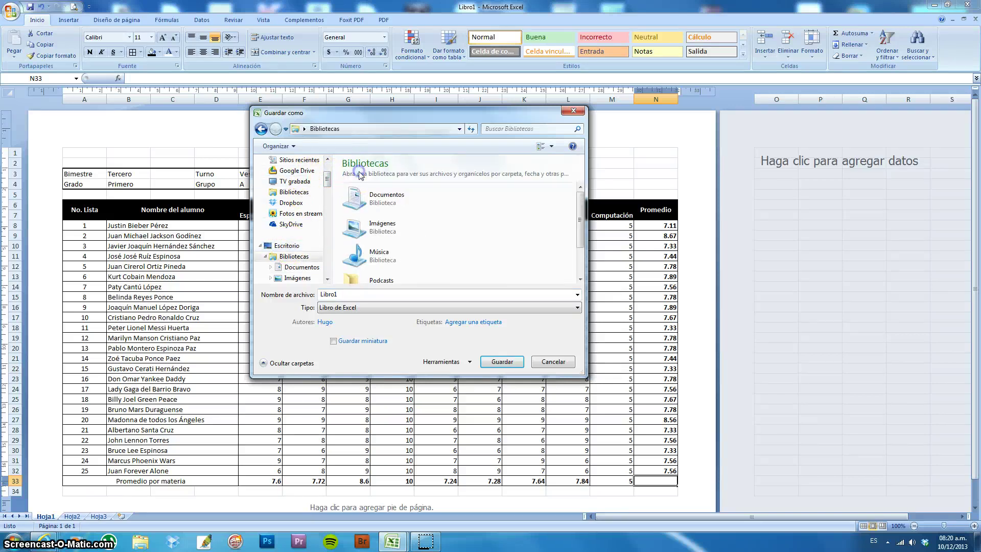
pyautogui.doubleClick(366, 199)
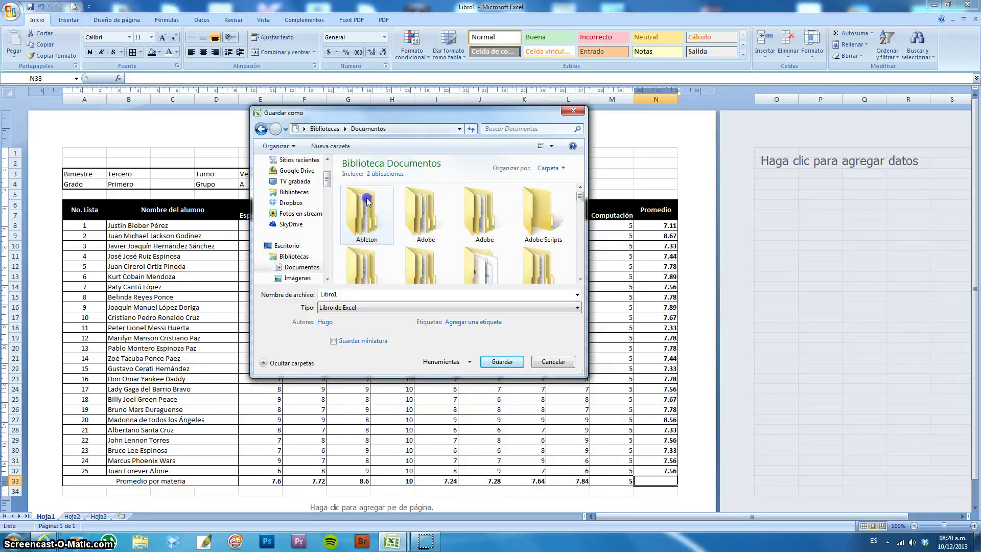
# Step: Enter "Ejercicio 2 Excel NombreApellidos" as the file name for the workbook
pyautogui.click(349, 292)
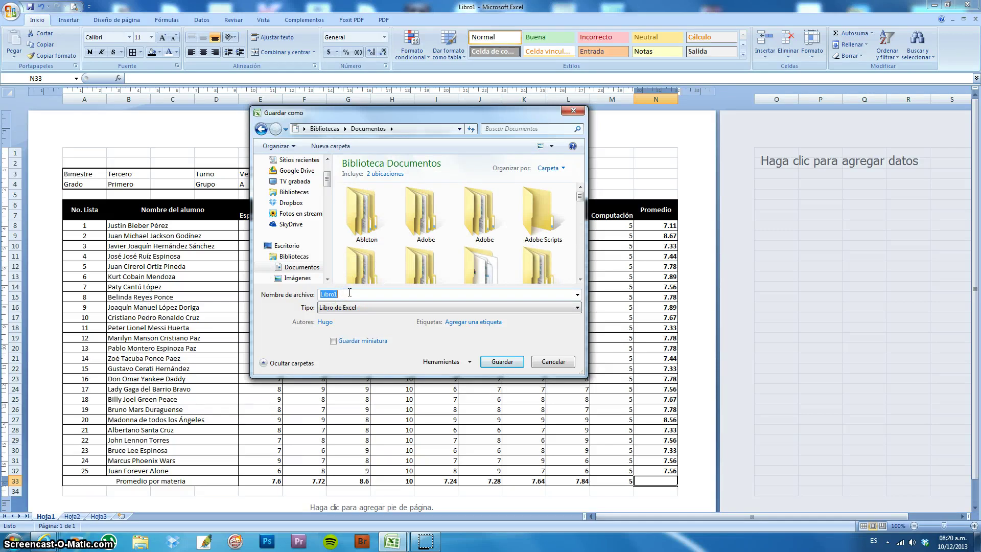
pyautogui.write('Ejercic')
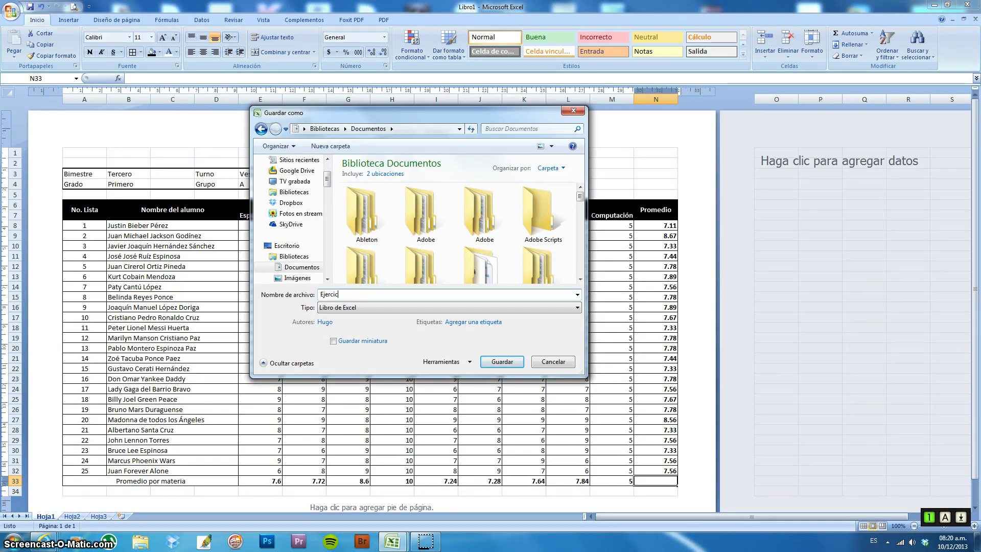
pyautogui.write('io 2')
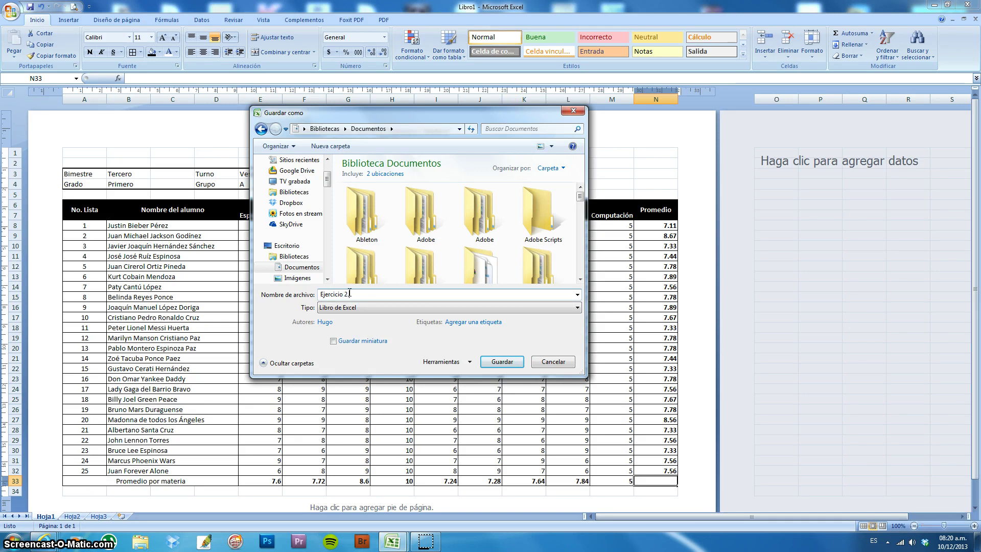
pyautogui.write('.')
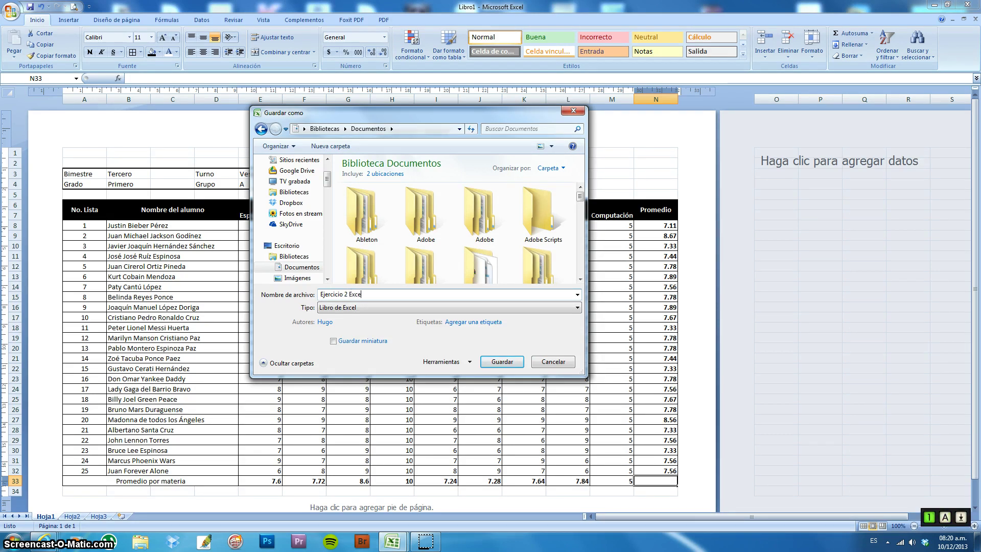
pyautogui.write('Excel NombreApellidos')
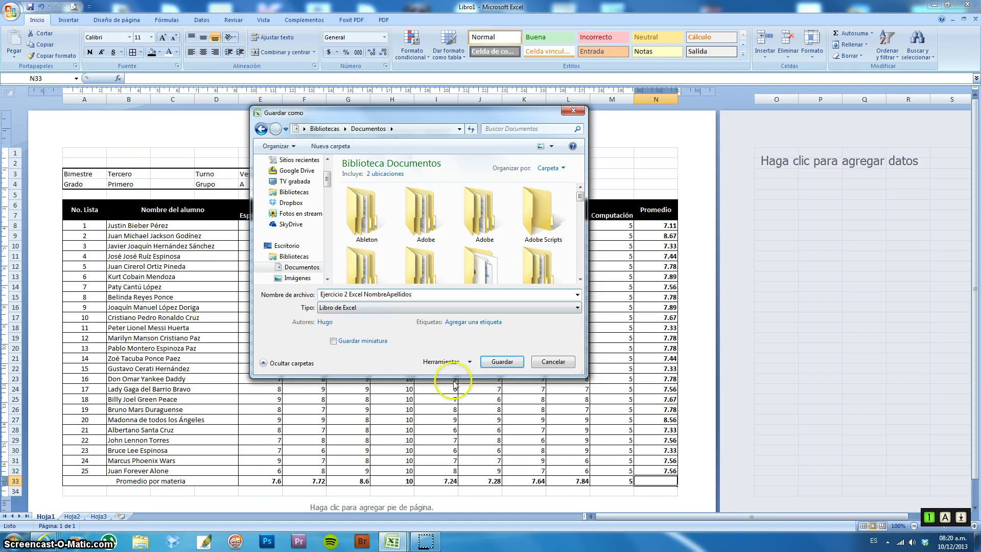
pyautogui.click(496, 363)
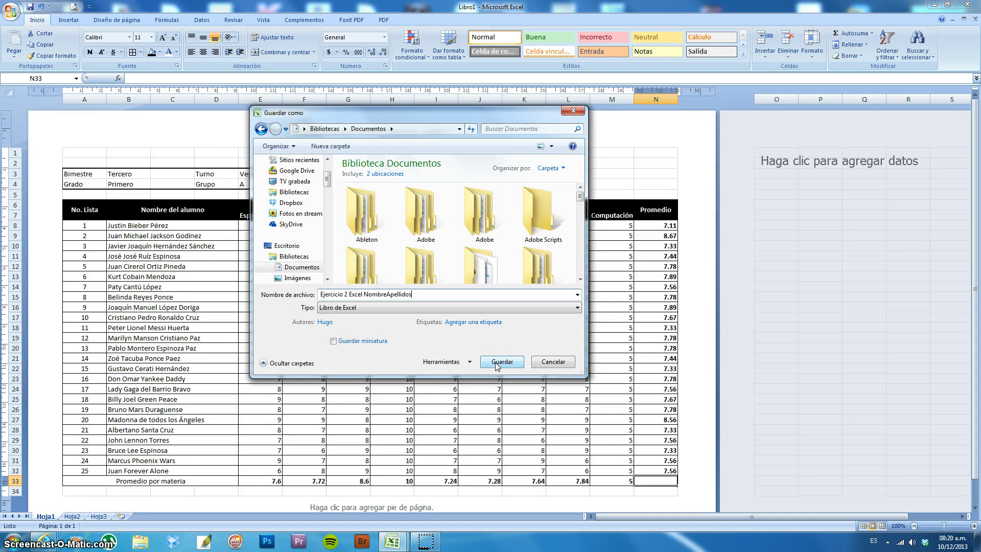
pyautogui.click(422, 544)
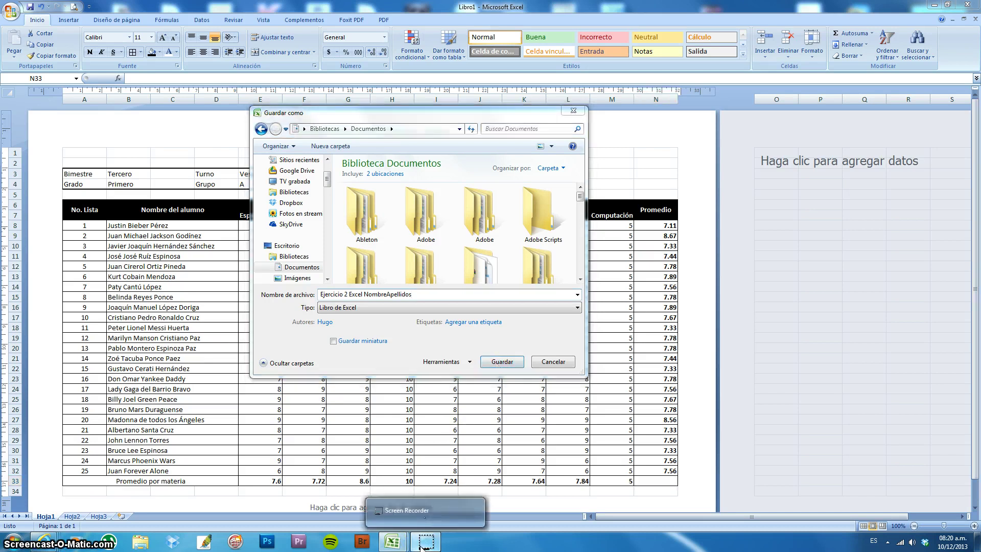